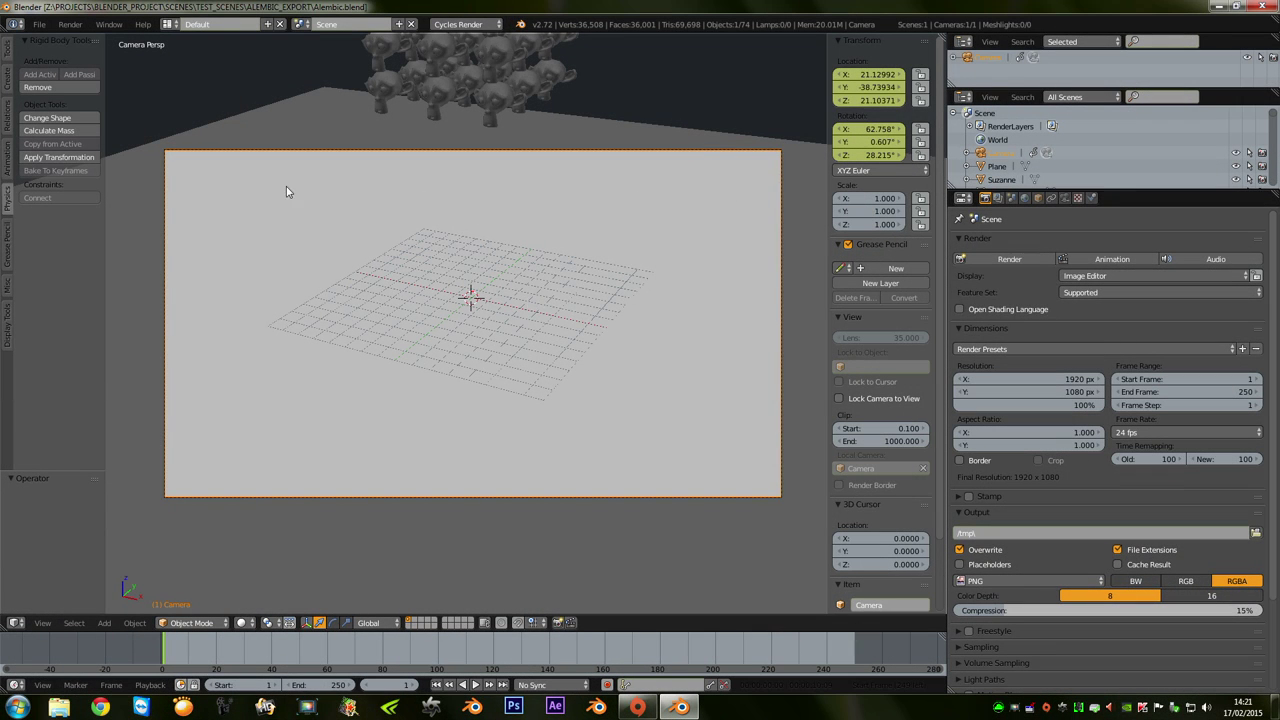
Play the Suzanne heads falling onto the plane, then rewind to the first frame.
{"action": "left_click_drag", "start_coordinate": [167, 652], "coordinate": [539, 664]}
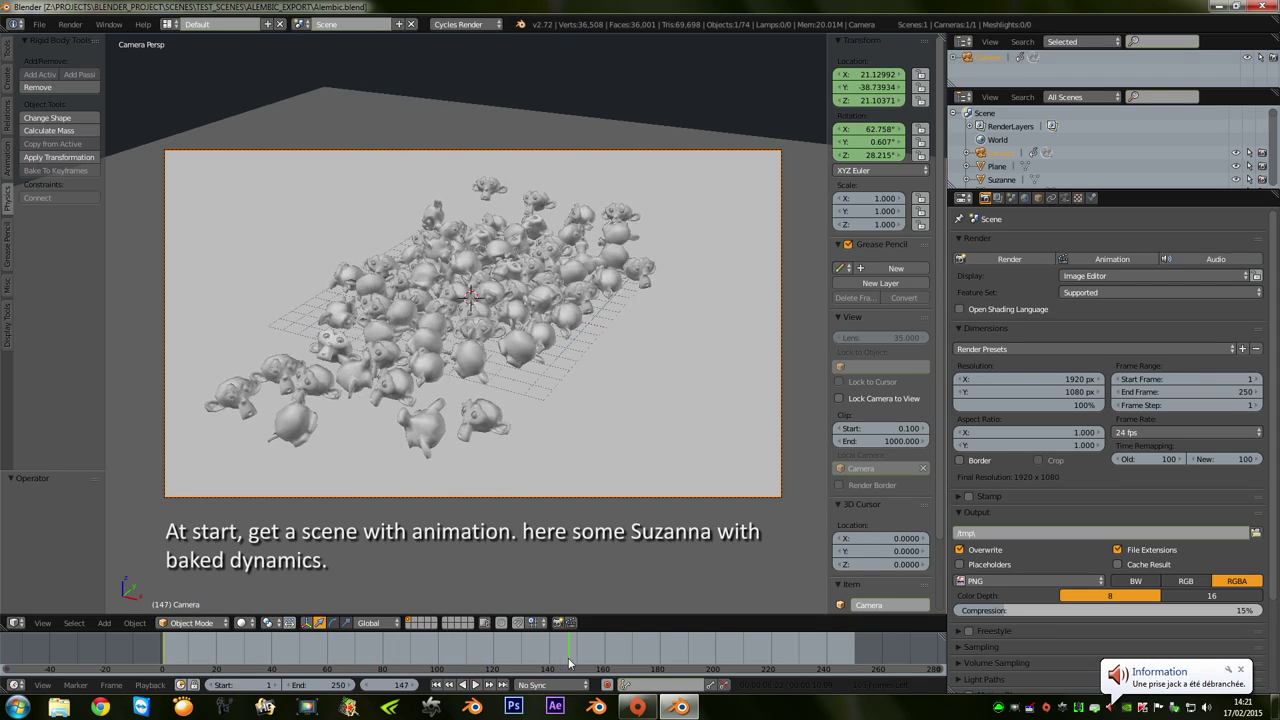
{"action": "left_click_drag", "start_coordinate": [539, 664], "coordinate": [394, 641]}
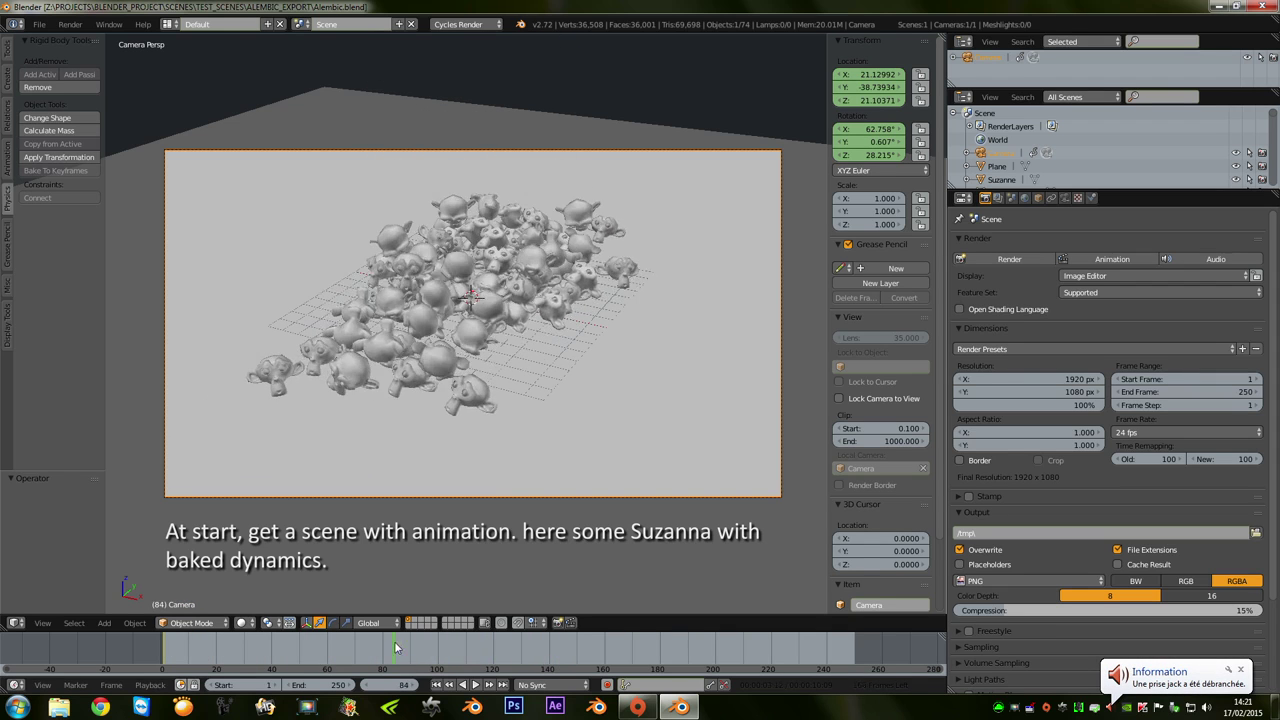
{"action": "left_click", "coordinate": [436, 684]}
Switch the render engine to OctaneRender, enable alembic export, and set export mode to Movable.
{"action": "left_click", "coordinate": [470, 24]}
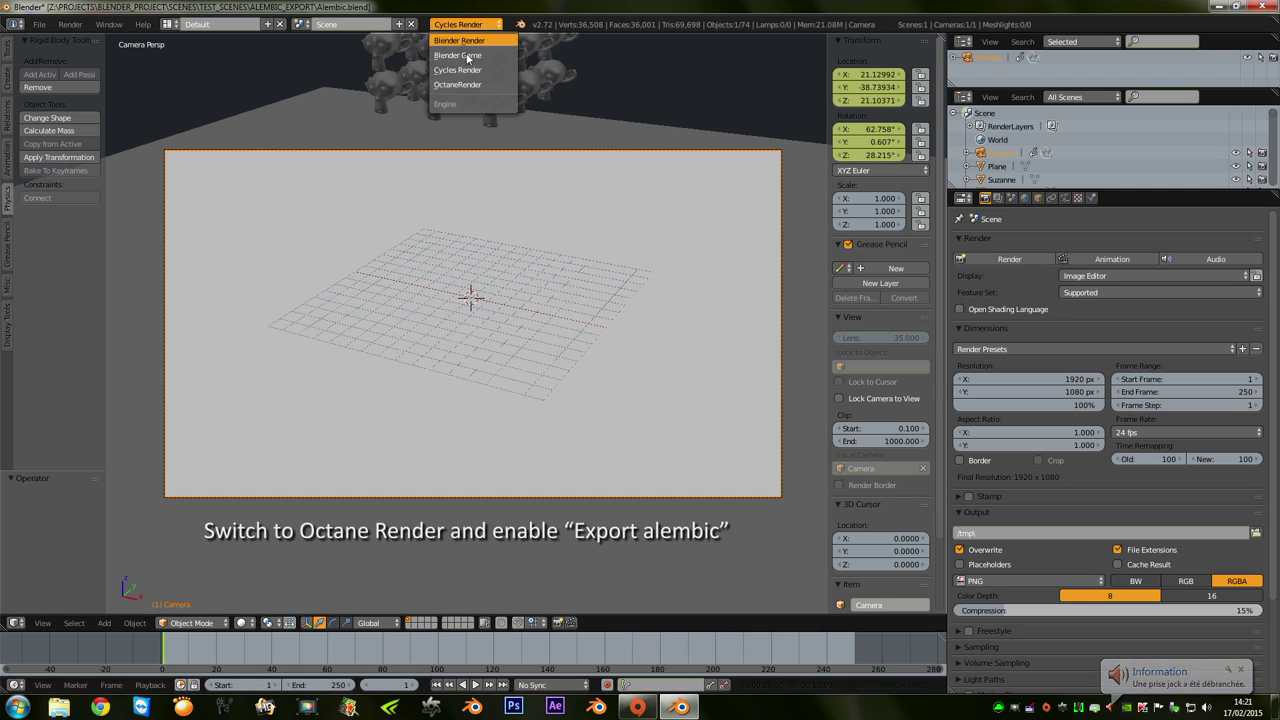
{"action": "left_click", "coordinate": [462, 87]}
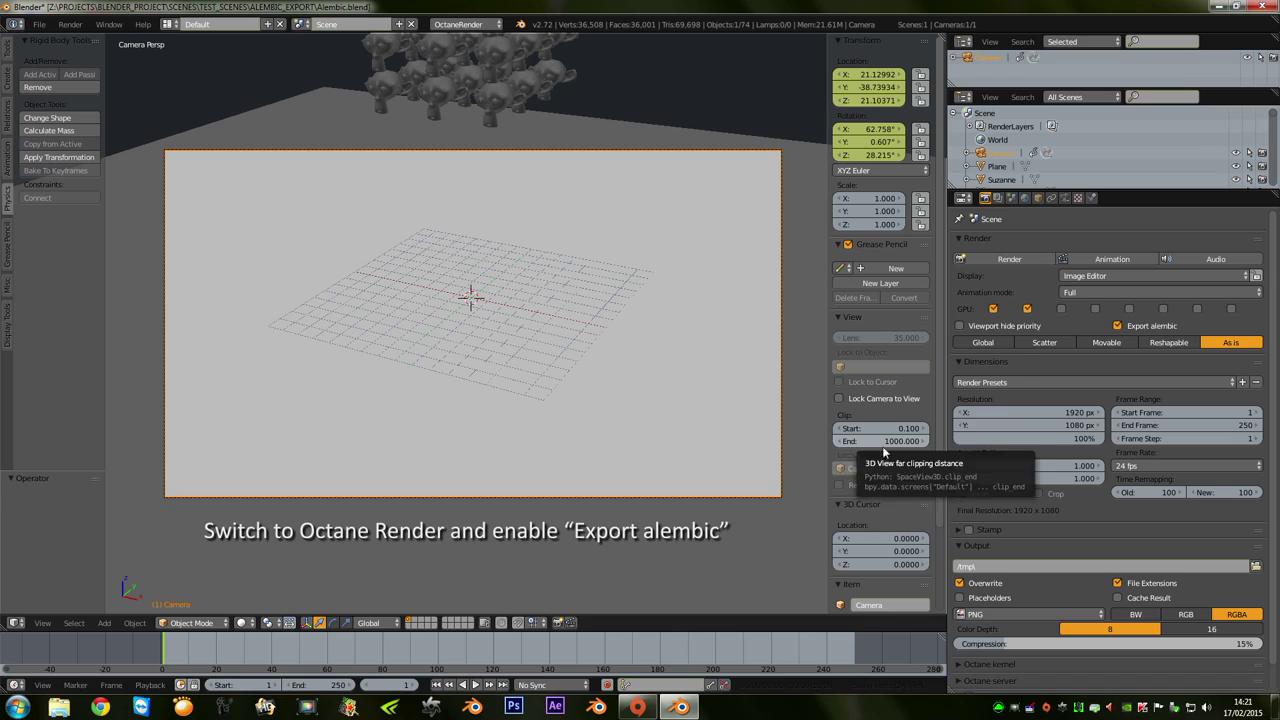
{"action": "left_click", "coordinate": [1117, 325]}
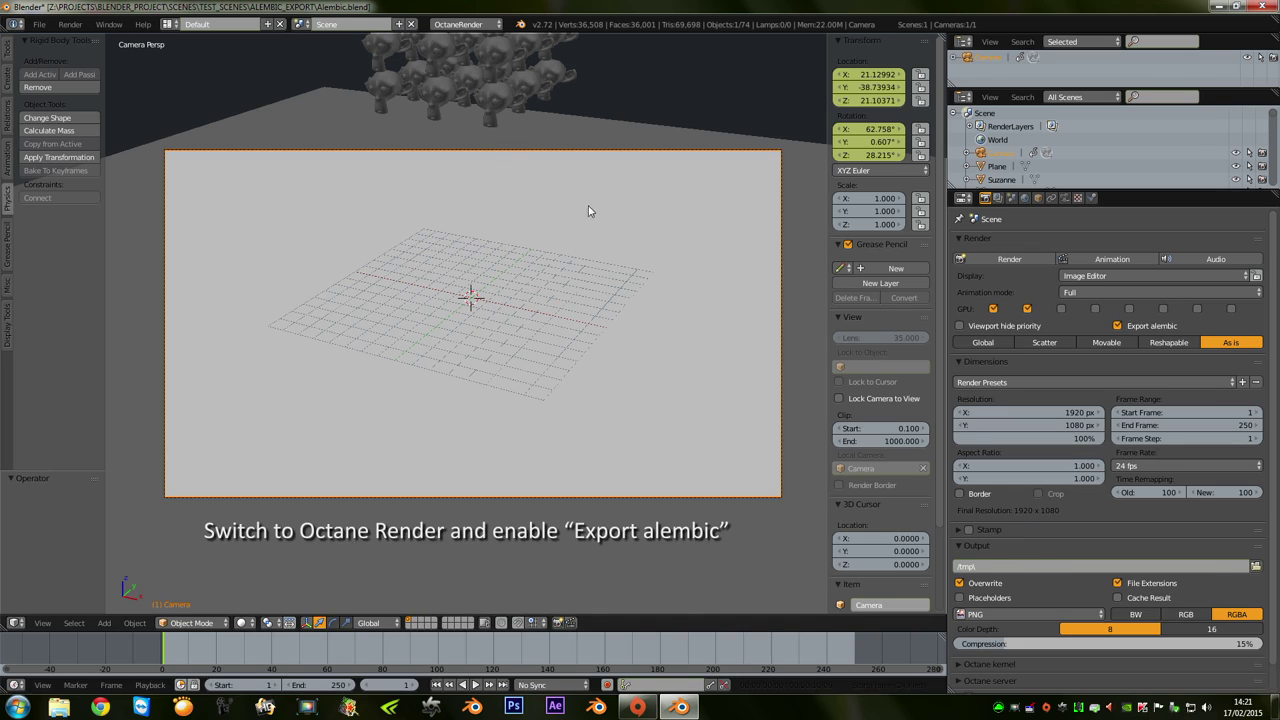
{"action": "right_click", "coordinate": [433, 96]}
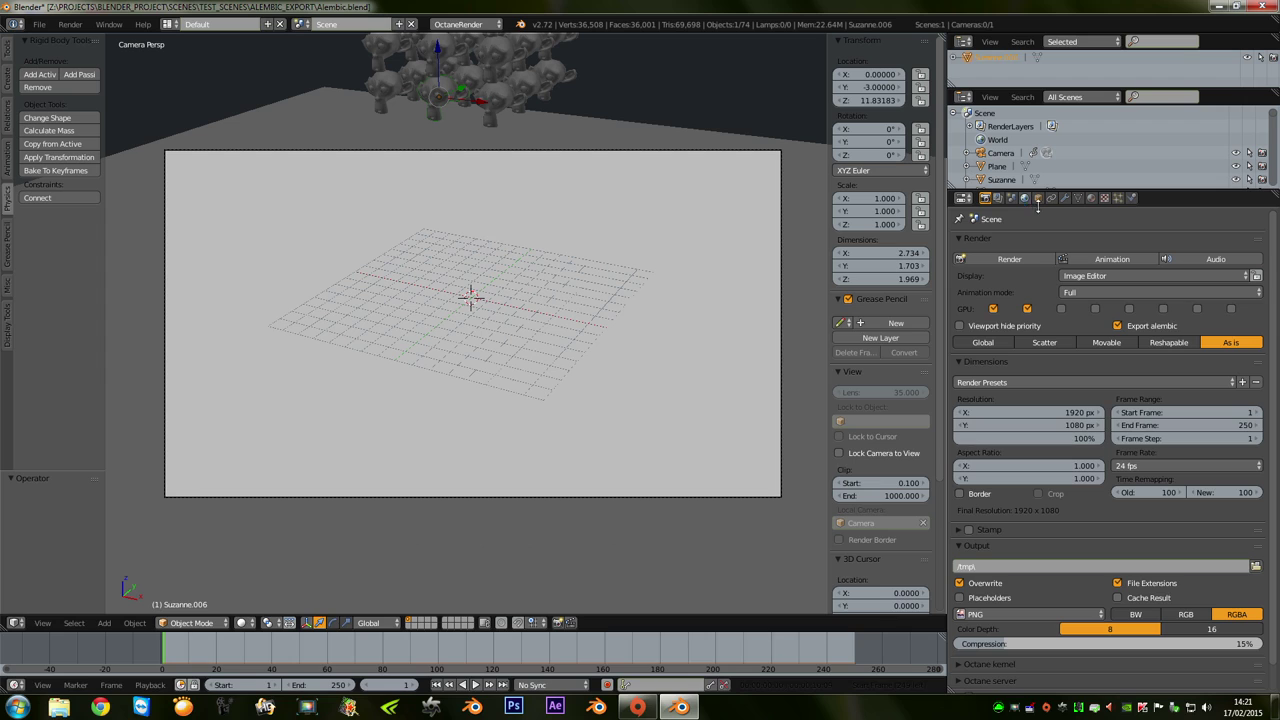
{"action": "left_click", "coordinate": [1000, 153]}
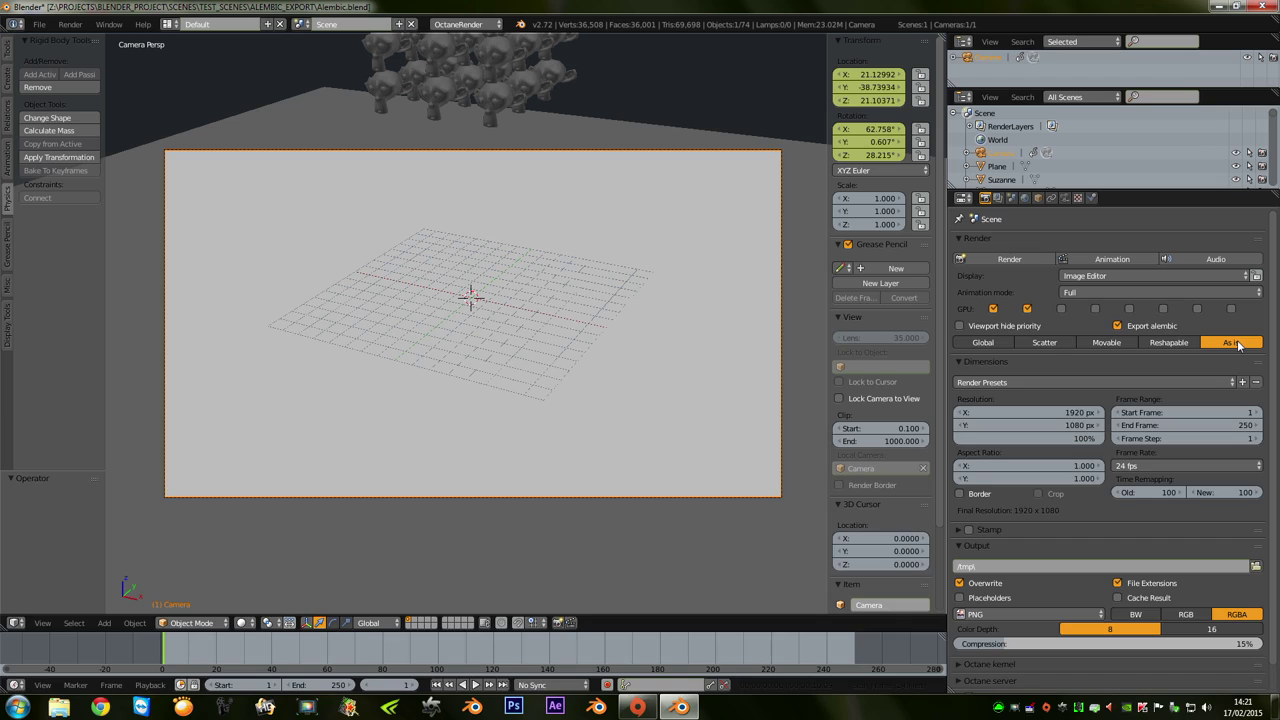
{"action": "left_click", "coordinate": [1096, 344]}
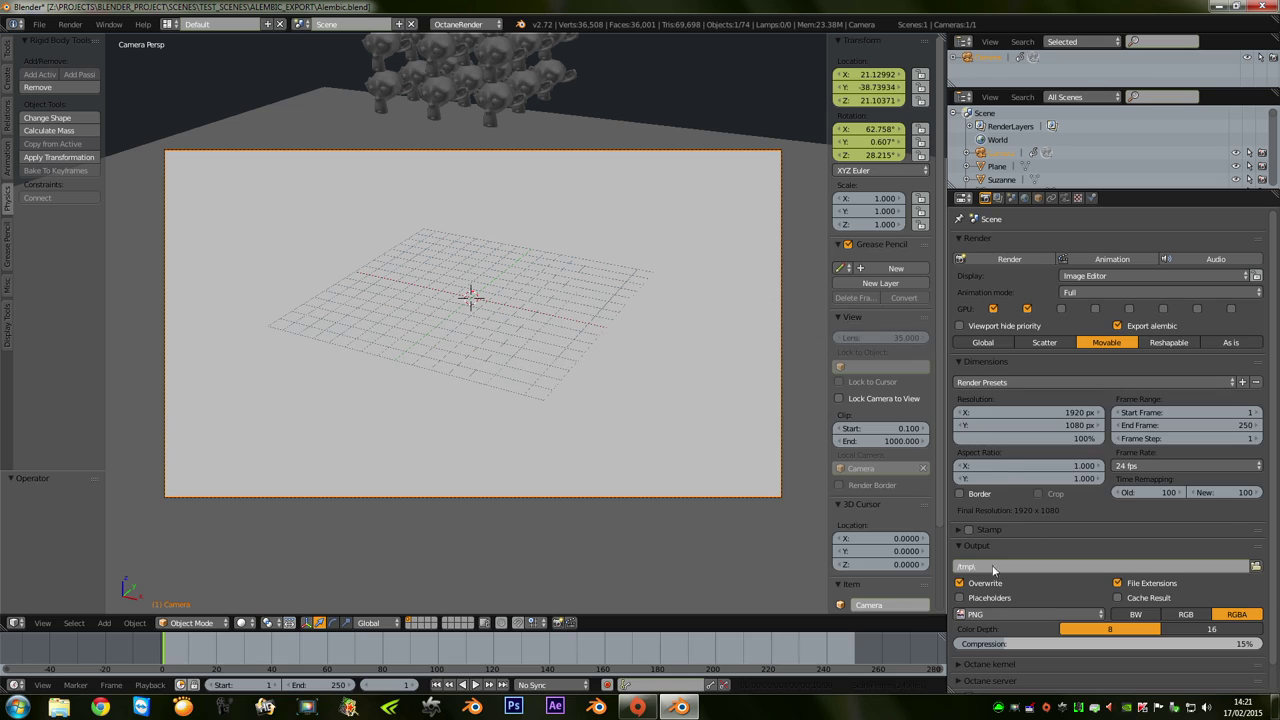
Create a new Desktop folder named ALEMBIC and accept it as the render output path.
{"action": "left_click", "coordinate": [1255, 567]}
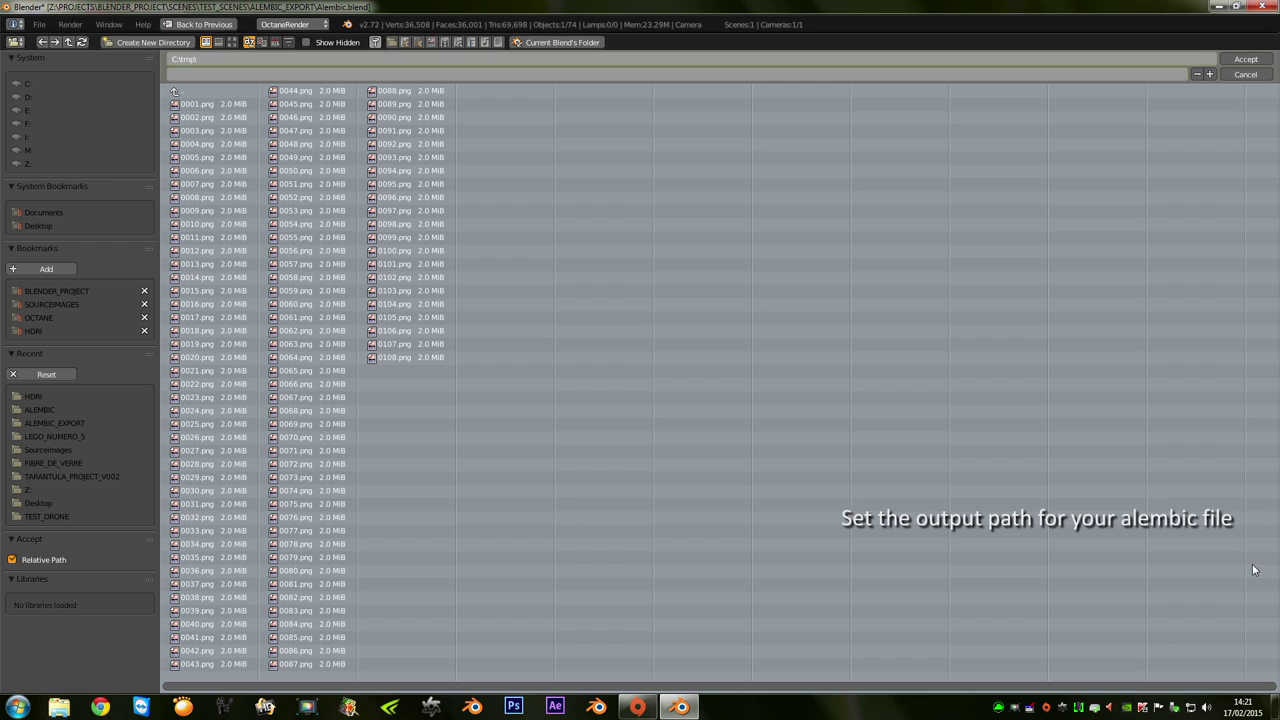
{"action": "left_click", "coordinate": [38, 225]}
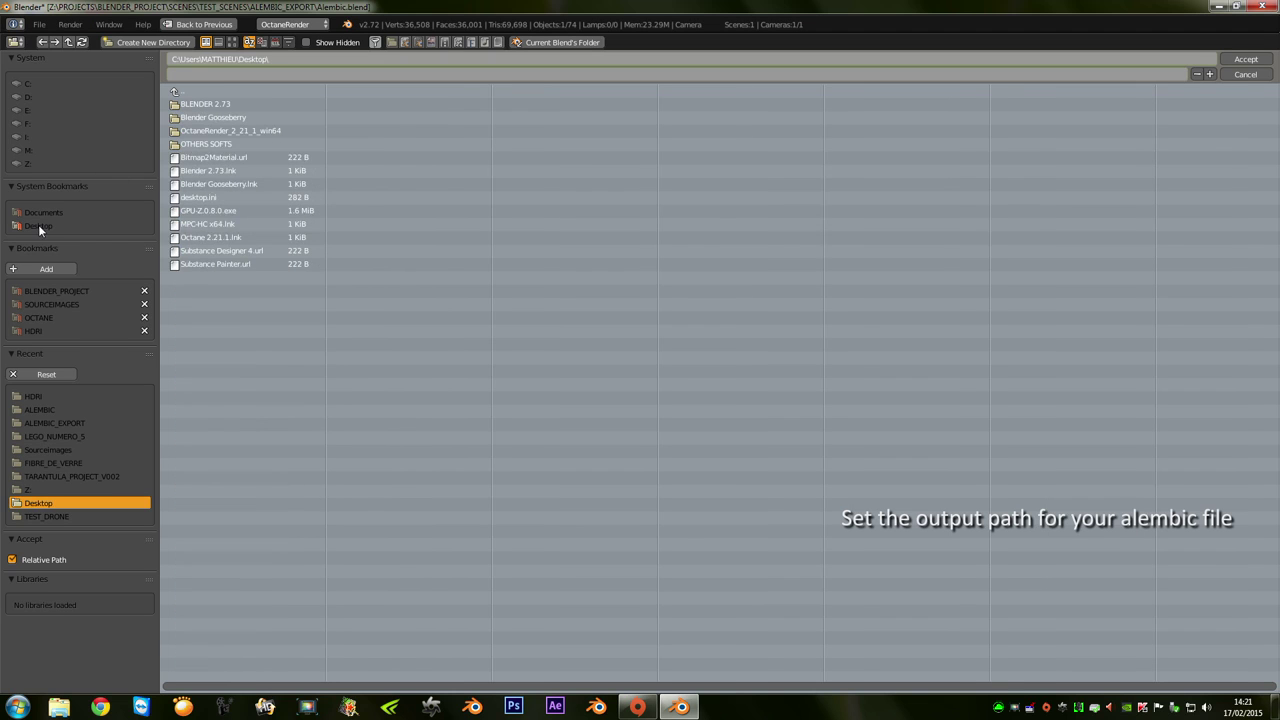
{"action": "left_click", "coordinate": [179, 43]}
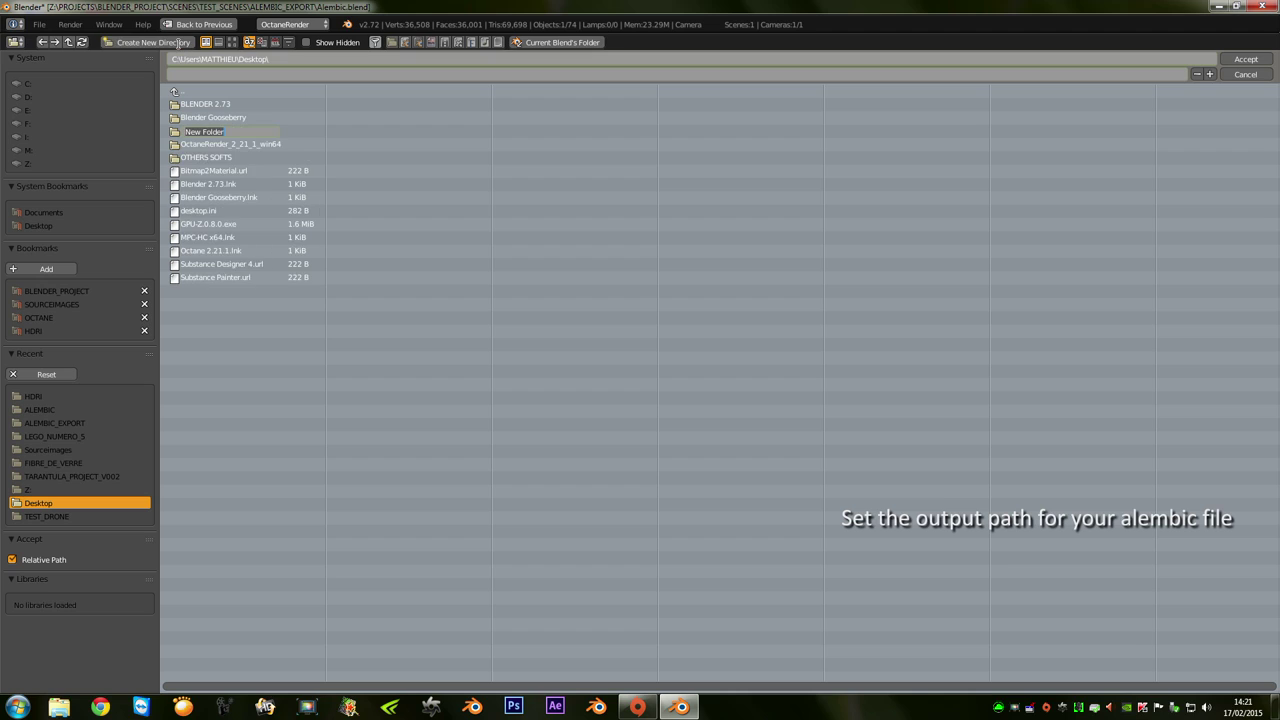
{"action": "type", "text": "ALEMBIC"}
{"action": "key", "text": "Return"}
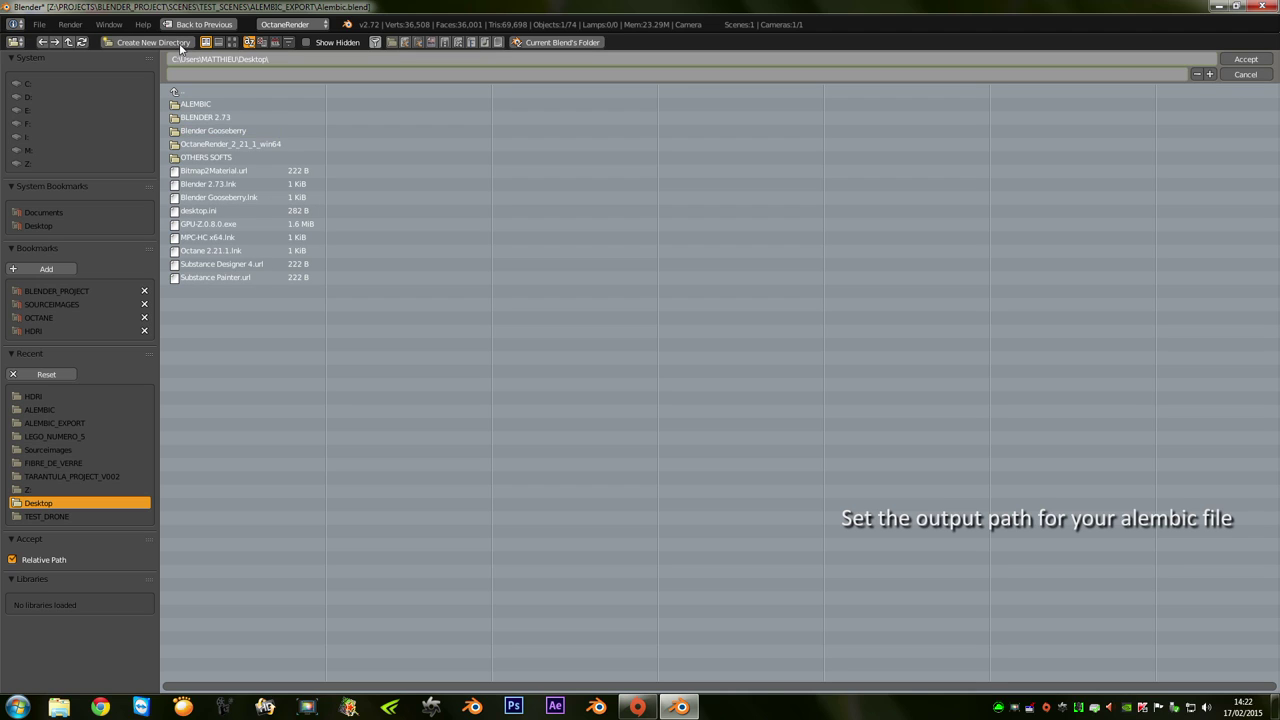
{"action": "left_click", "coordinate": [227, 102]}
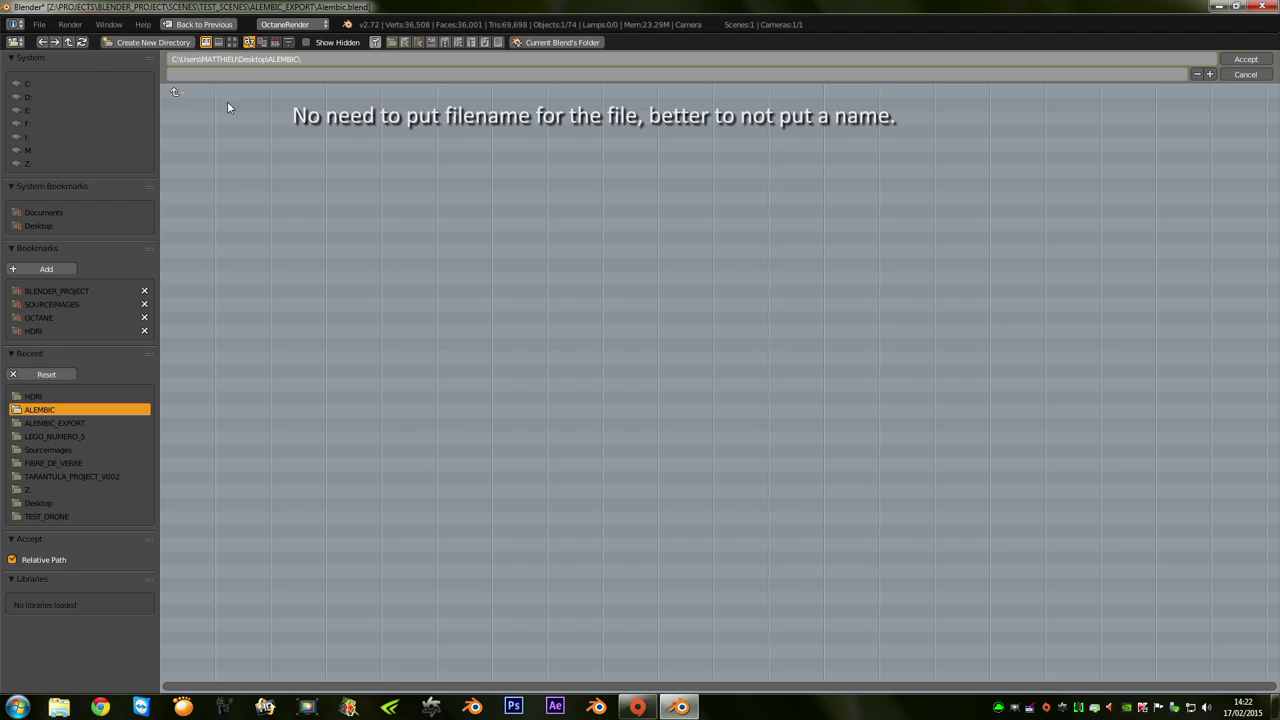
{"action": "left_click", "coordinate": [1244, 61]}
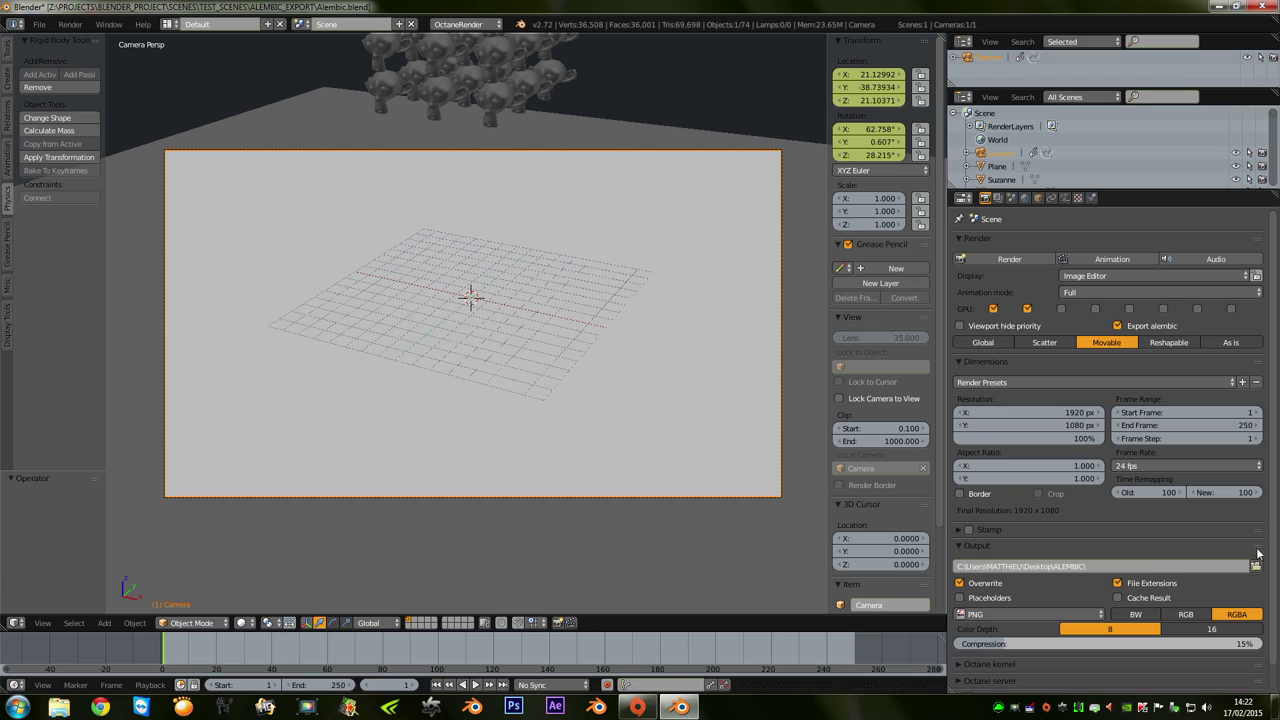
{"action": "left_click", "coordinate": [1110, 567]}
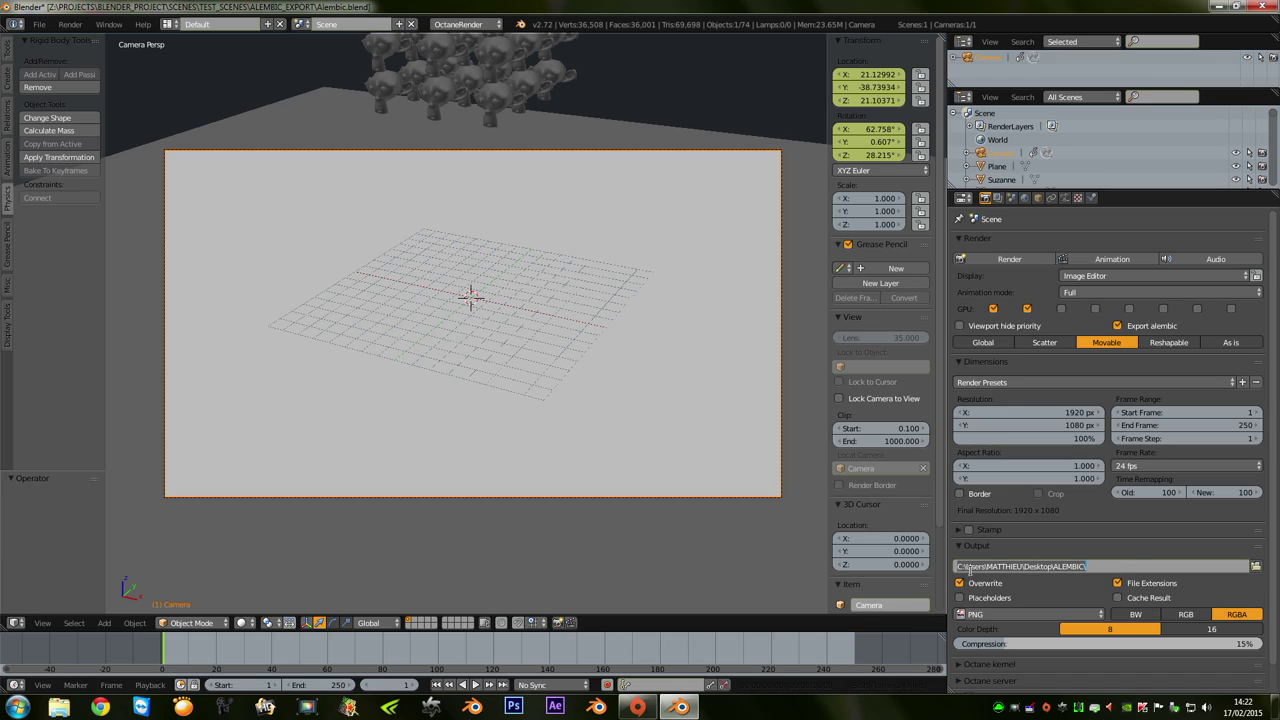
{"action": "left_click", "coordinate": [1092, 566]}
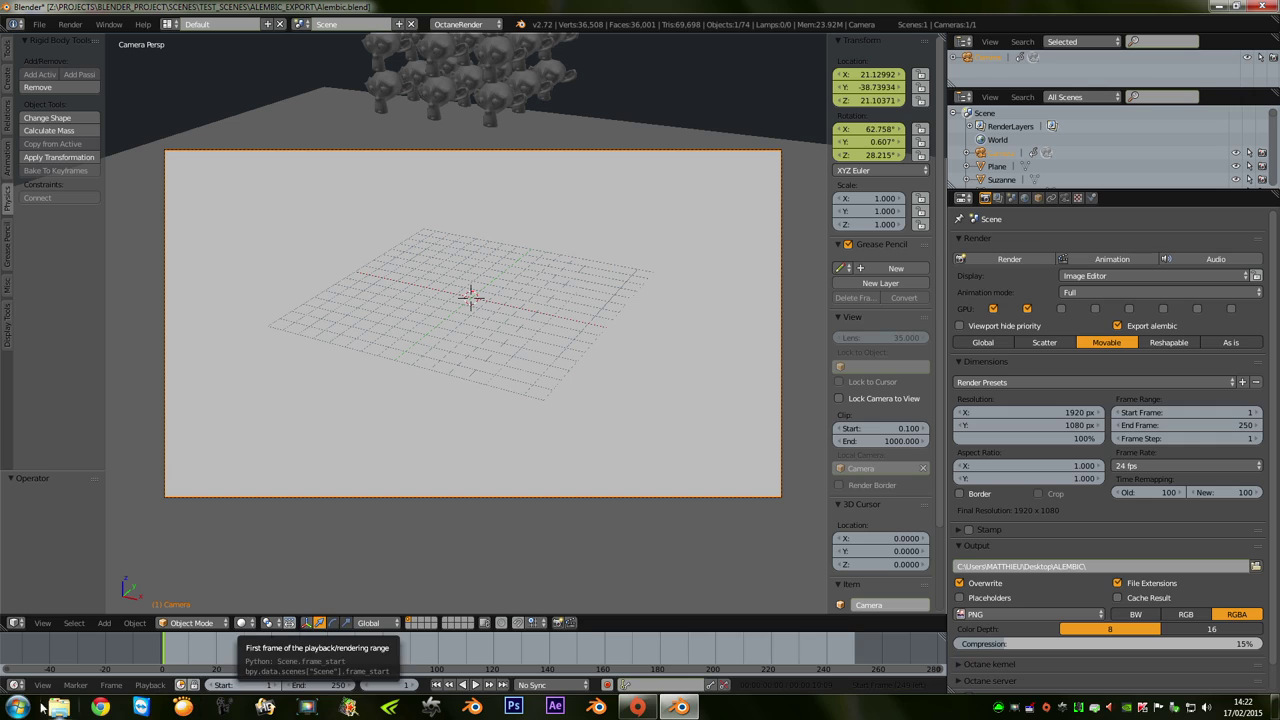
{"action": "left_click", "coordinate": [58, 707]}
{"action": "left_click", "coordinate": [194, 197]}
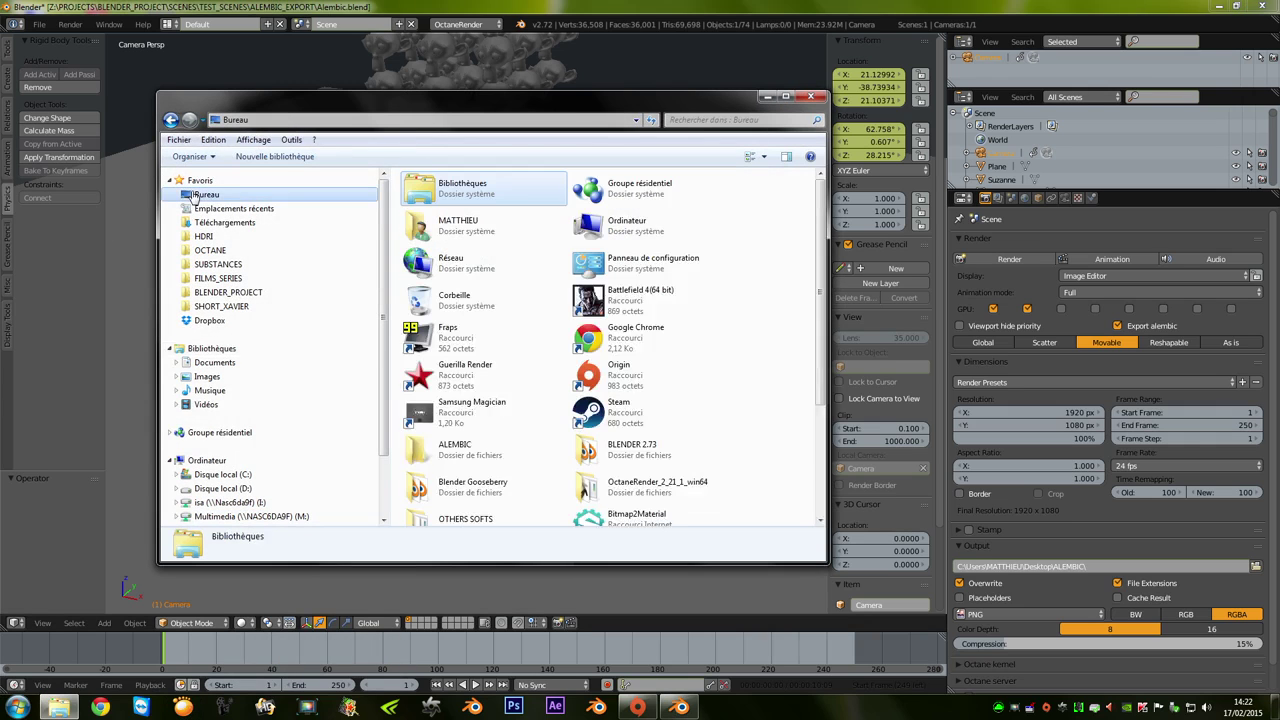
{"action": "double_click", "coordinate": [452, 452]}
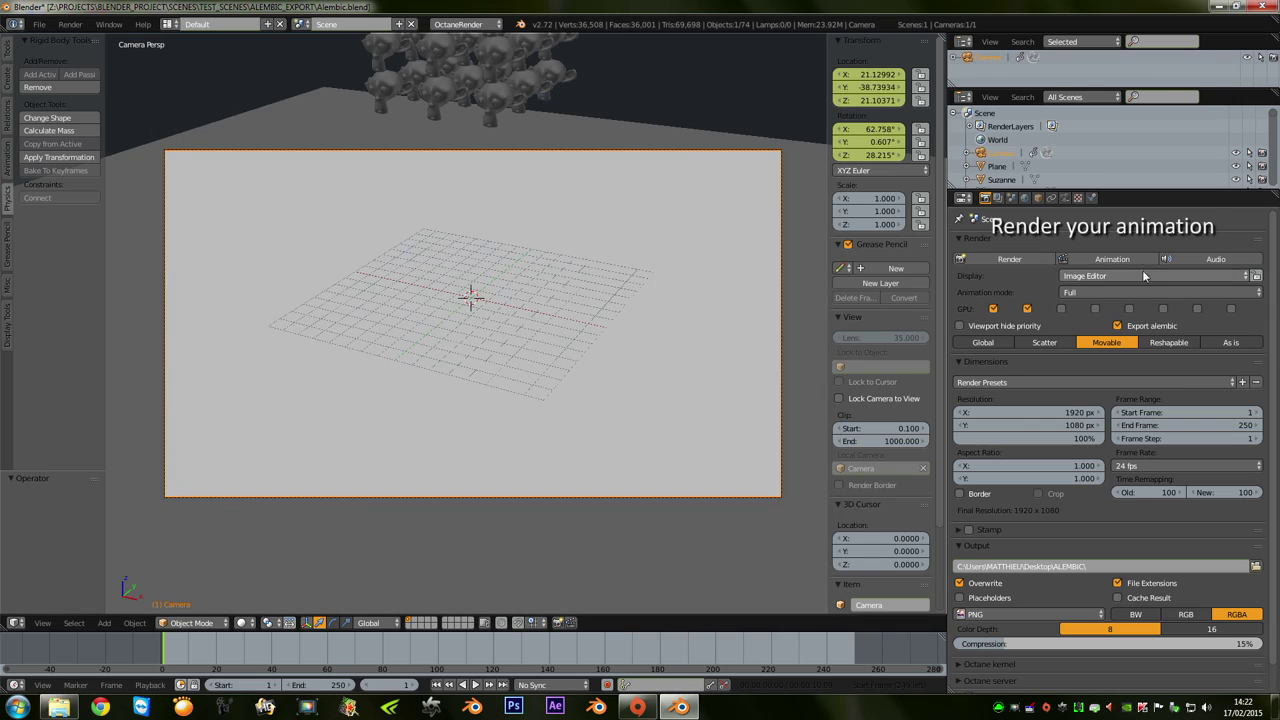
Render all 250 animation frames into ALEMBIC, then close the render result at frame 250.
{"action": "left_click", "coordinate": [1122, 260]}
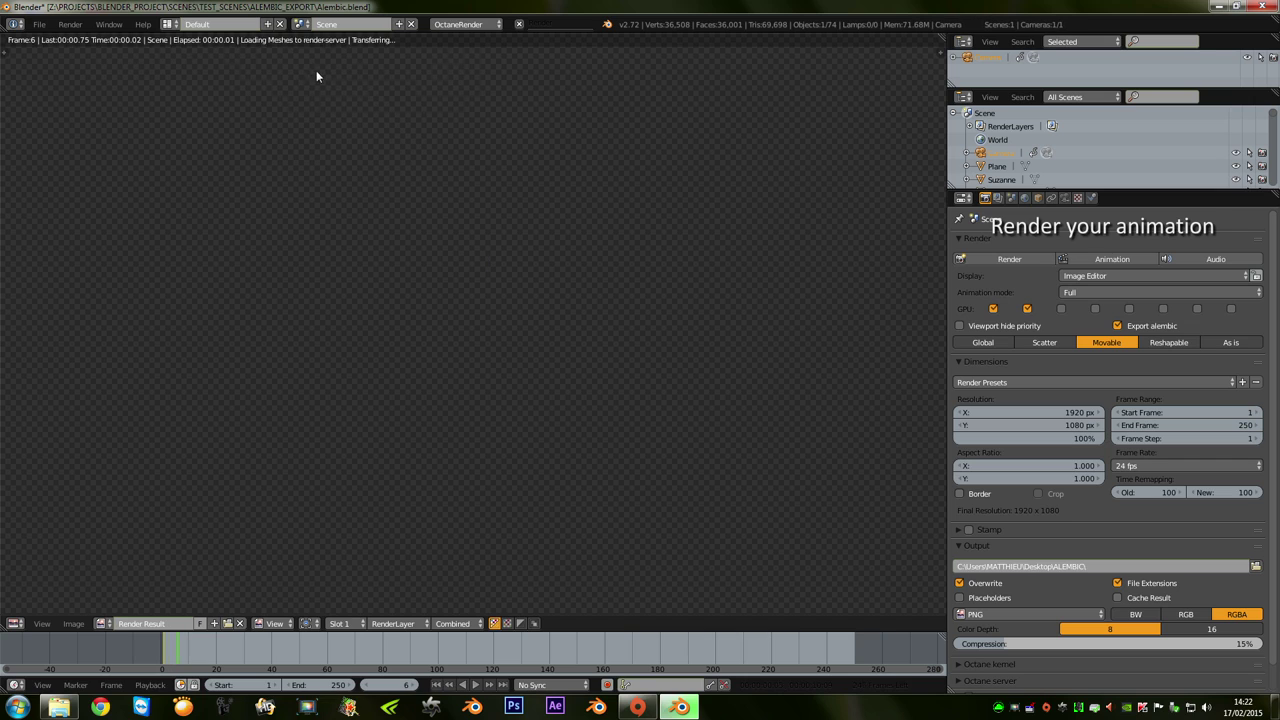
{"action": "left_click", "coordinate": [59, 707]}
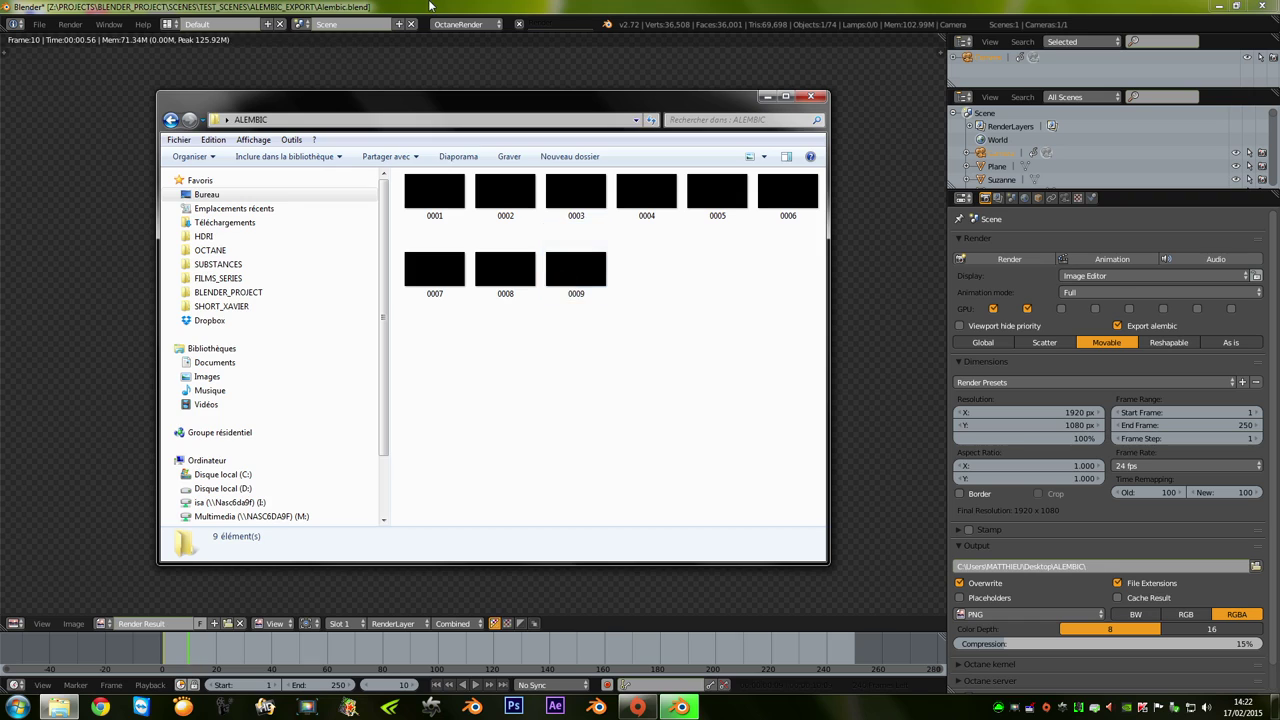
{"action": "left_click", "coordinate": [811, 96]}
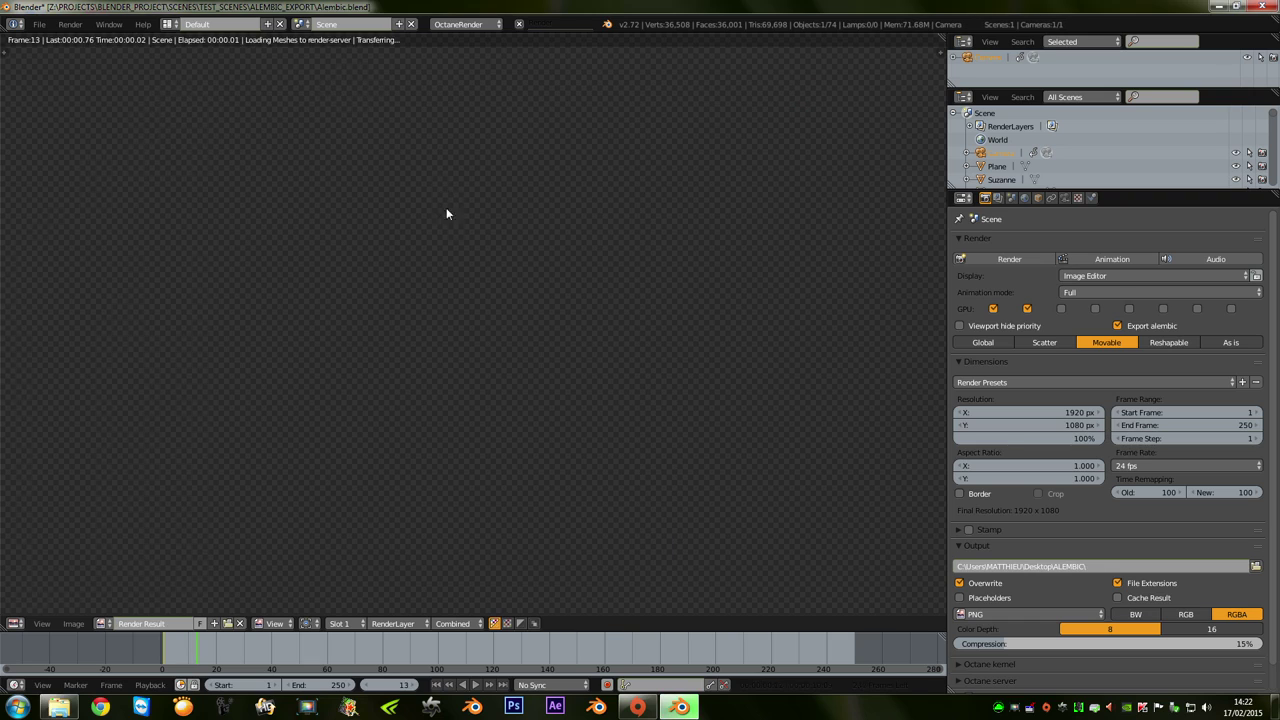
{"action": "scroll", "coordinate": [448, 231], "scroll_direction": "down", "scroll_amount": 2}
{"action": "scroll", "coordinate": [448, 231], "scroll_direction": "down", "scroll_amount": 1}
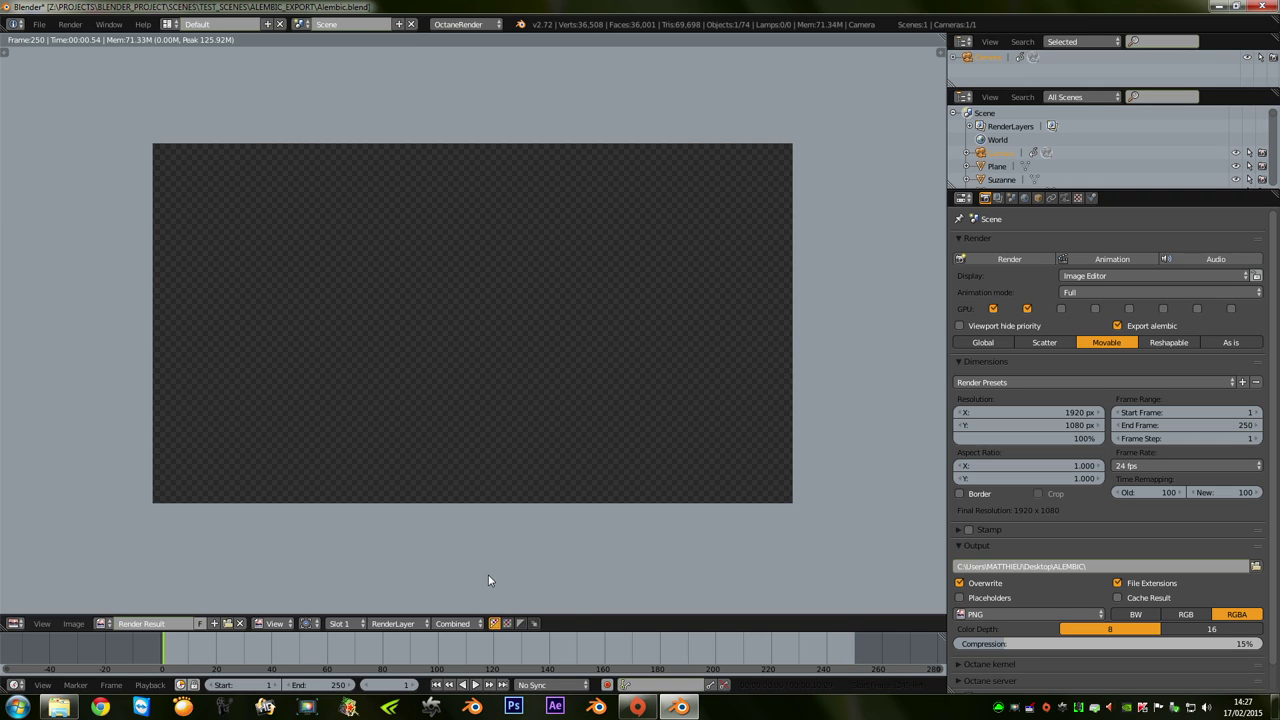
{"action": "key", "text": "Escape"}
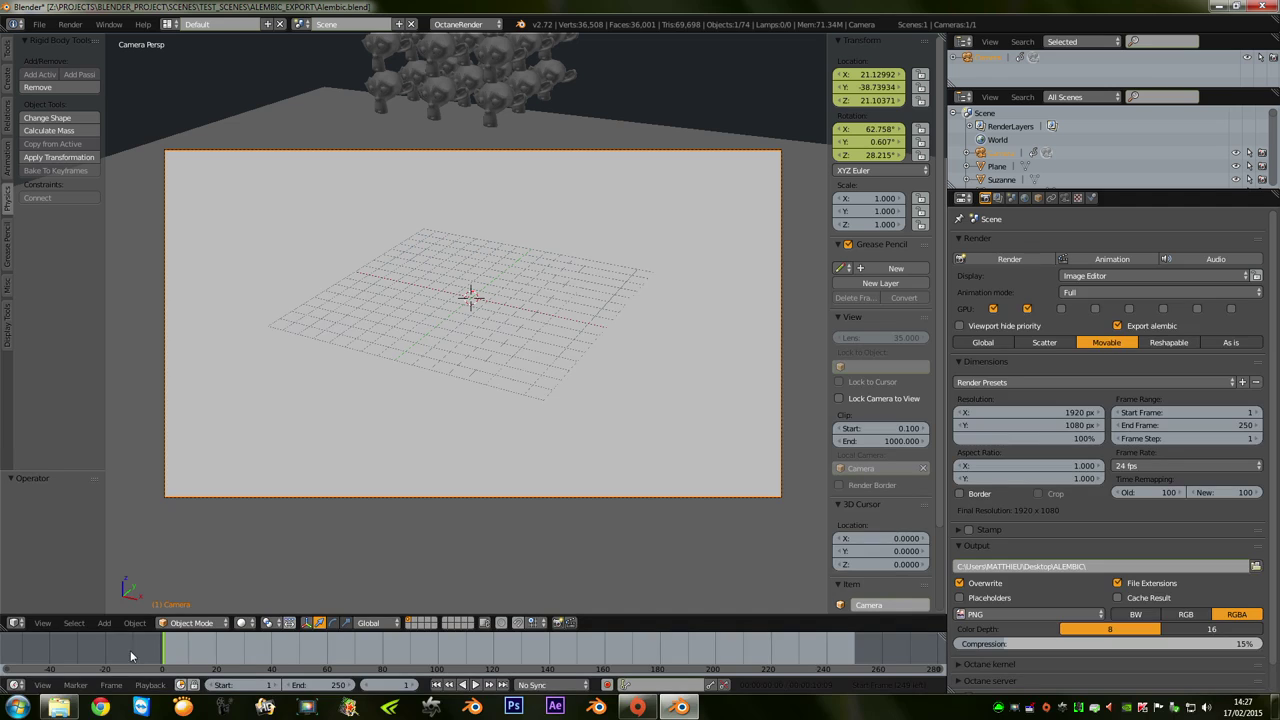
Permanently delete rendered frames 0001 through 0250 from the ALEMBIC folder.
{"action": "left_click", "coordinate": [62, 707]}
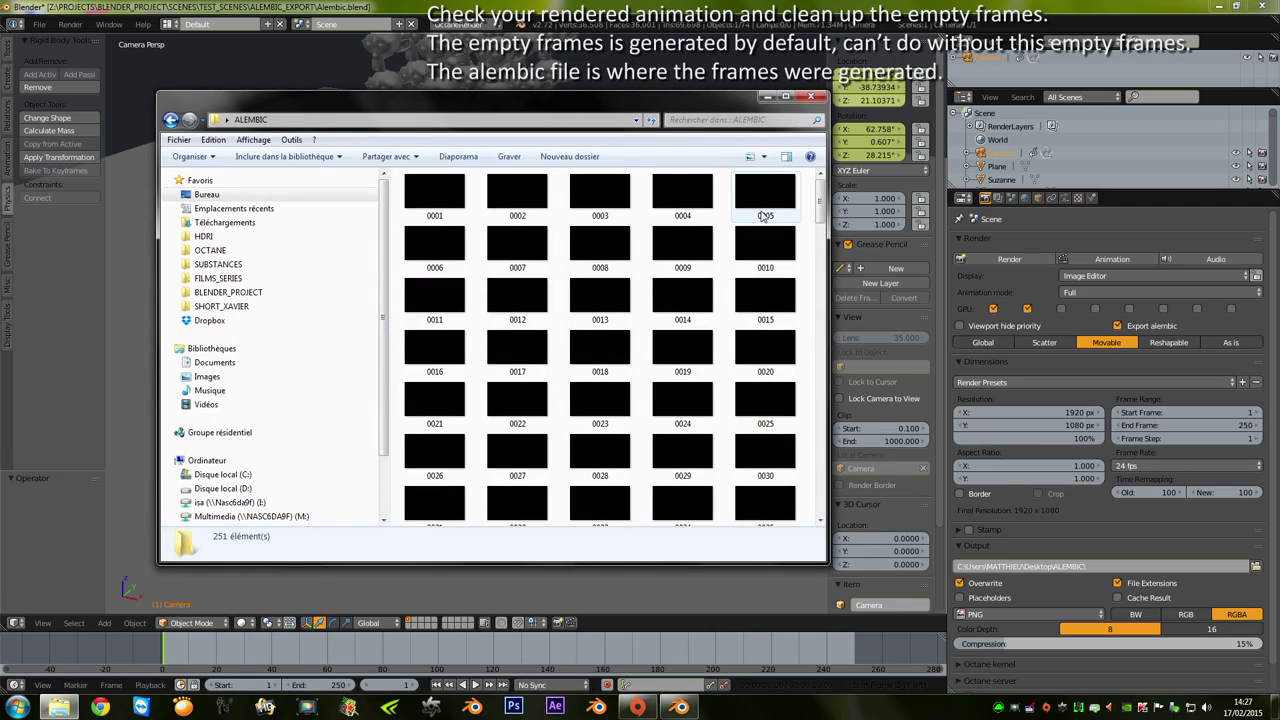
{"action": "scroll", "coordinate": [765, 334], "scroll_direction": "down", "scroll_amount": 10}
{"action": "scroll", "coordinate": [768, 330], "scroll_direction": "down", "scroll_amount": 5}
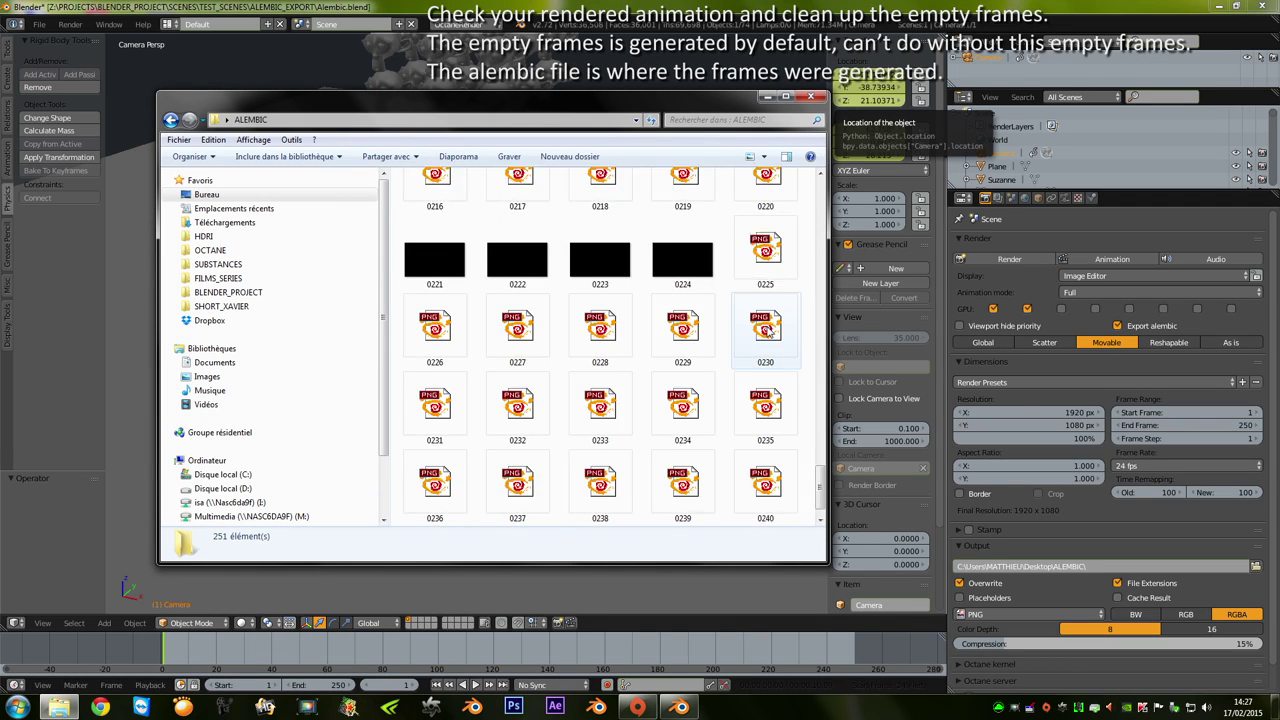
{"action": "scroll", "coordinate": [457, 477], "scroll_direction": "down", "scroll_amount": 20}
{"action": "left_click", "coordinate": [457, 477]}
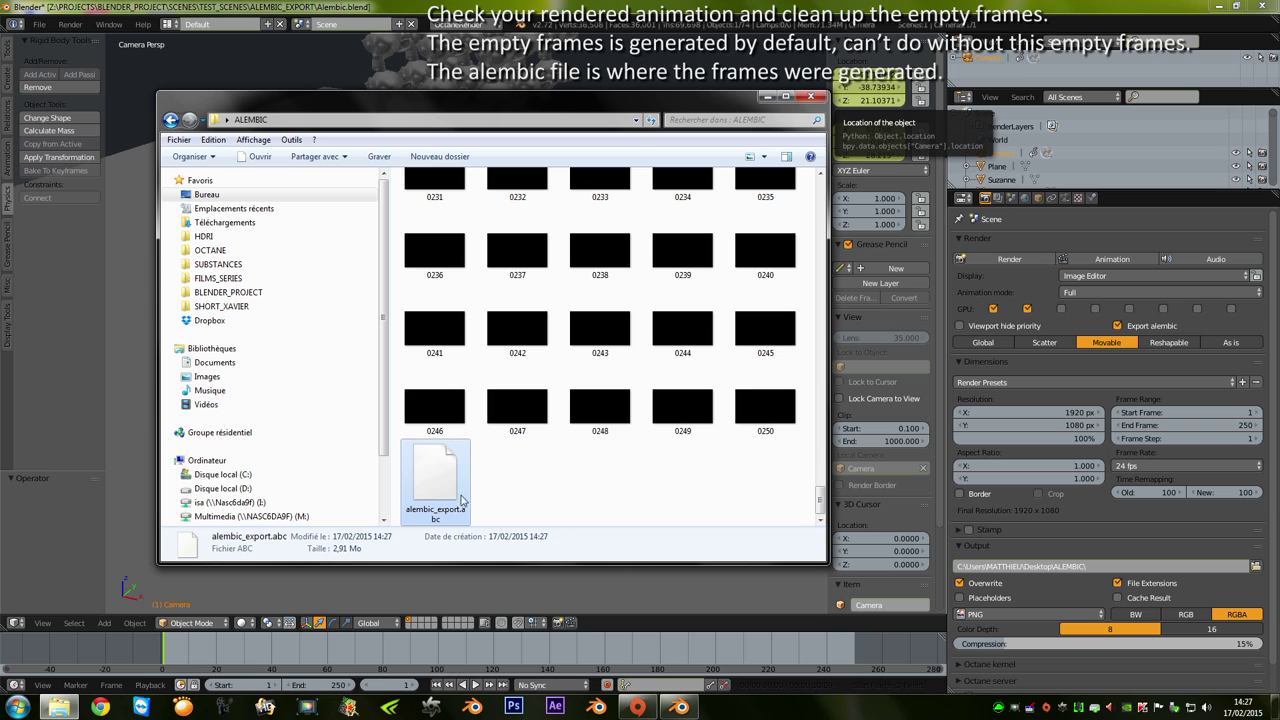
{"action": "left_click", "coordinate": [765, 405]}
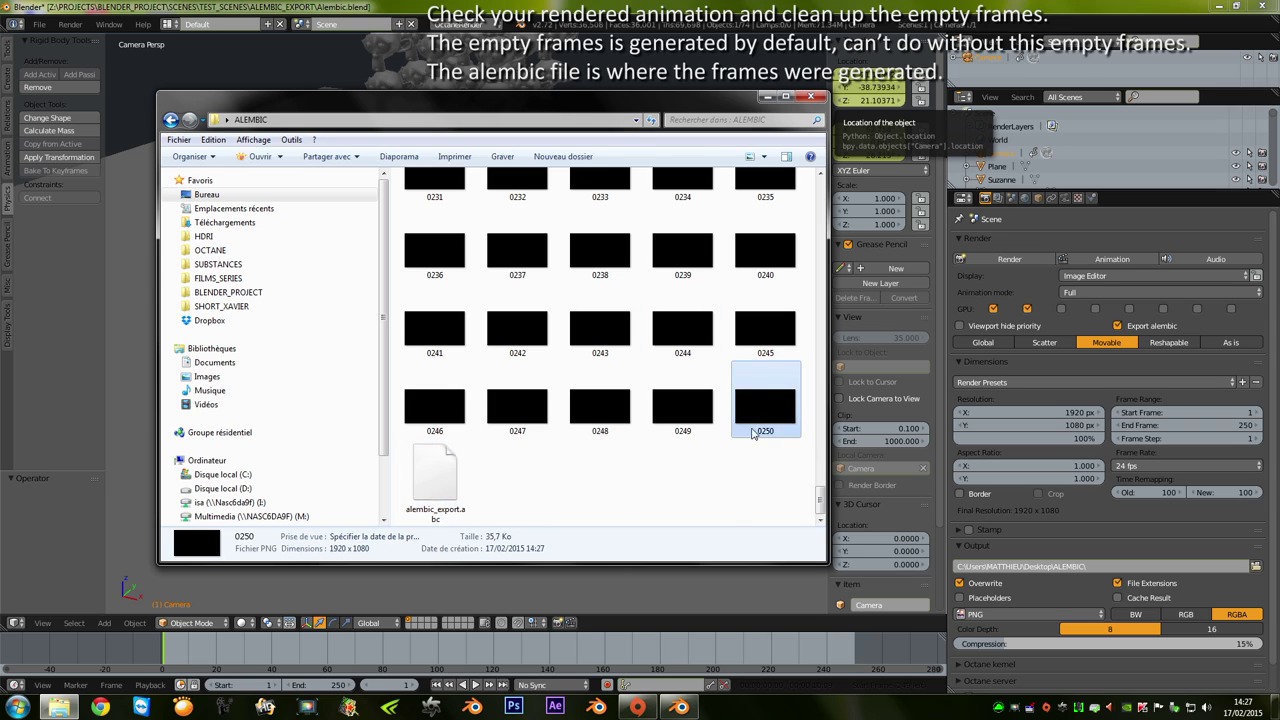
{"action": "scroll", "coordinate": [760, 420], "scroll_direction": "up", "scroll_amount": 15}
{"action": "scroll", "coordinate": [752, 433], "scroll_direction": "up", "scroll_amount": 5}
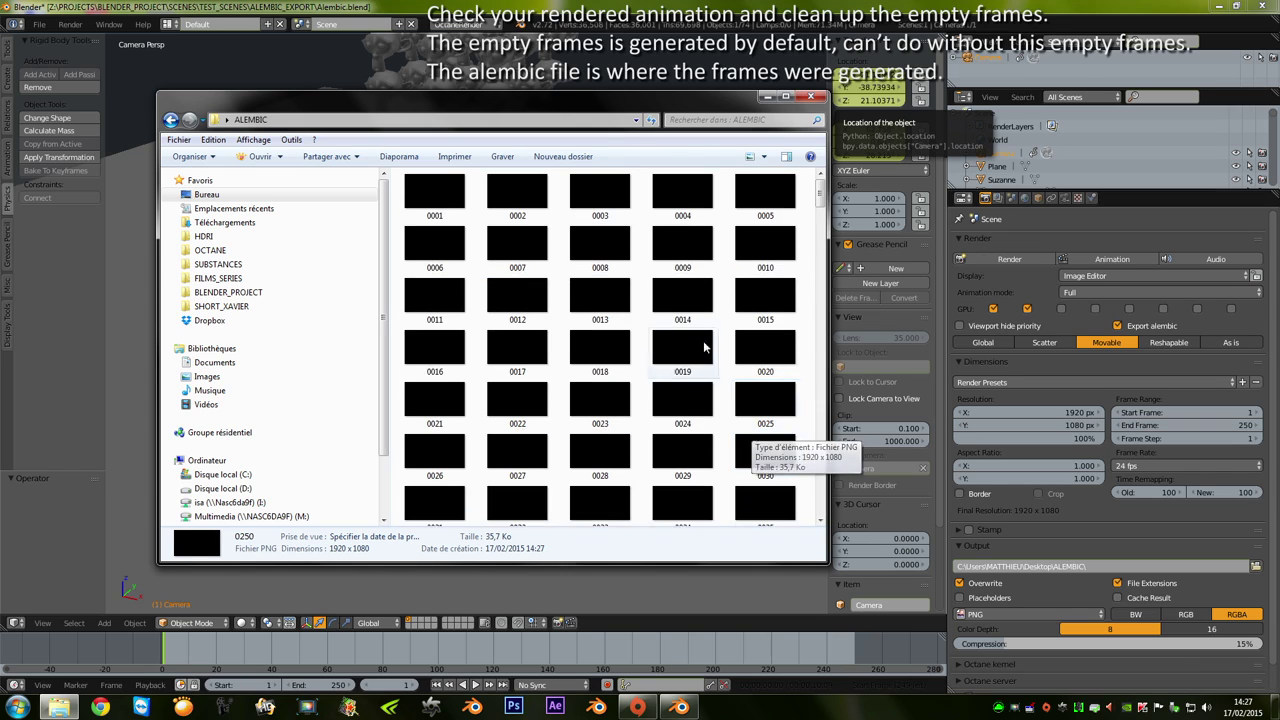
{"action": "left_click", "coordinate": [446, 205], "text": "shift"}
{"action": "key", "text": "shift+Delete"}
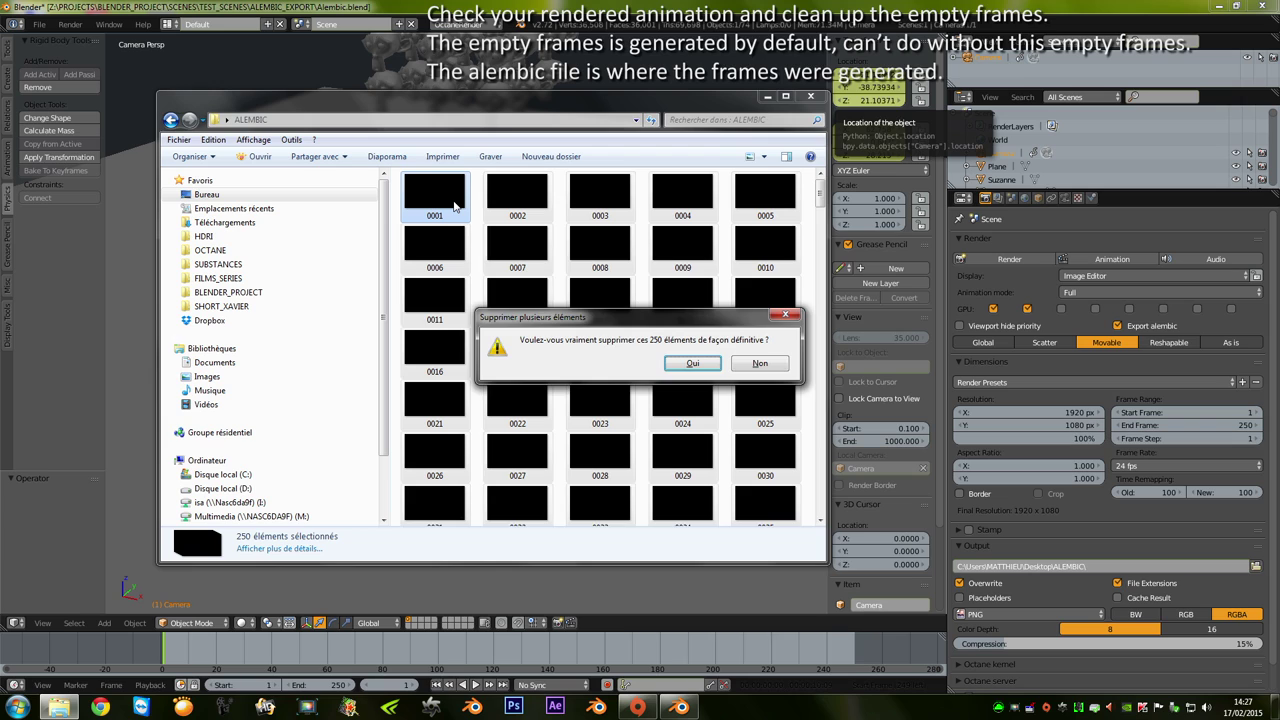
{"action": "key", "text": "Return"}
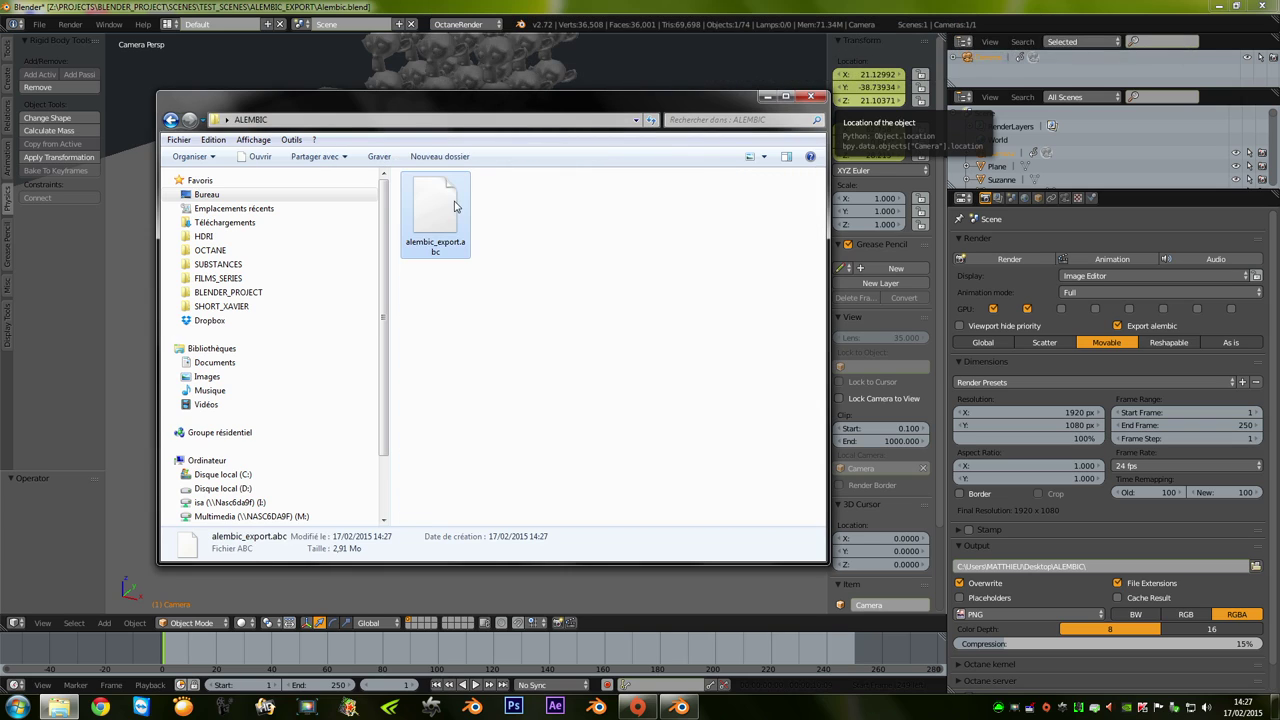
Rename alembic_export.abc to TEST.abc.
{"action": "key", "text": "F2"}
{"action": "type", "text": "TE"}
{"action": "type", "text": "ST"}
{"action": "key", "text": "Return"}
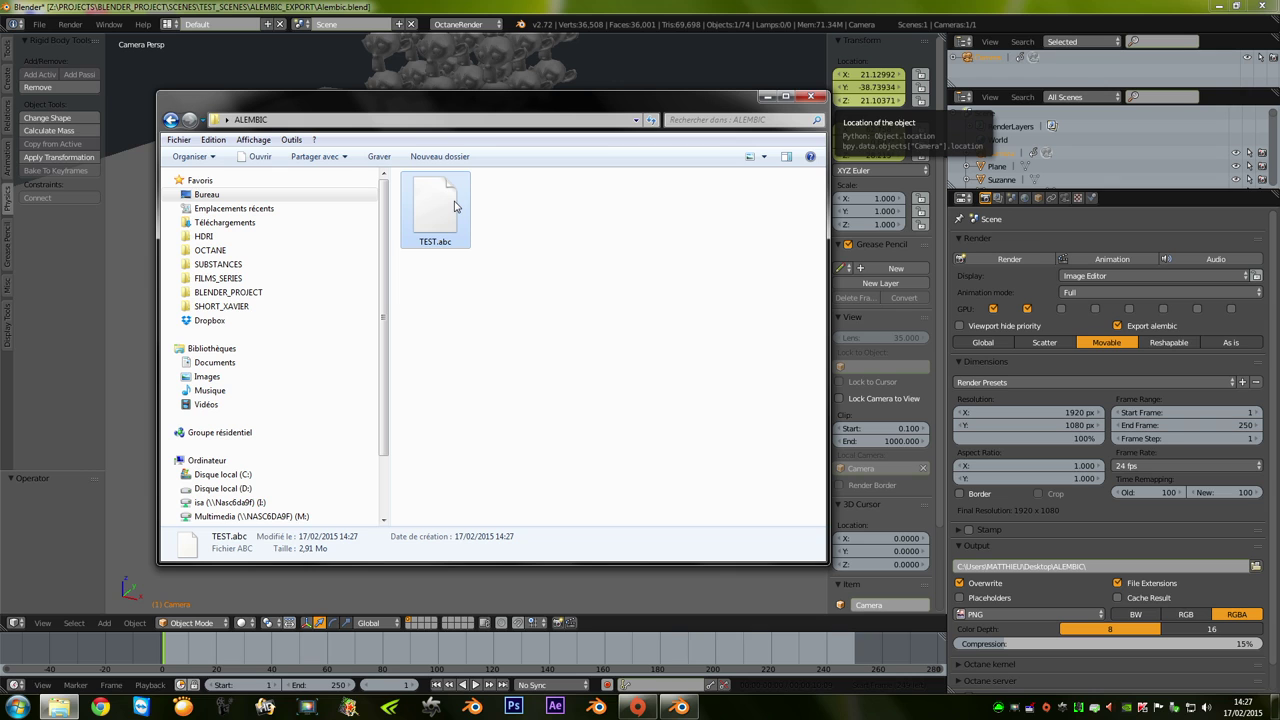
{"action": "left_click", "coordinate": [1218, 6]}
Launch Guerilla Render from its desktop shortcut.
{"action": "left_click_drag", "start_coordinate": [407, 120], "coordinate": [685, 112]}
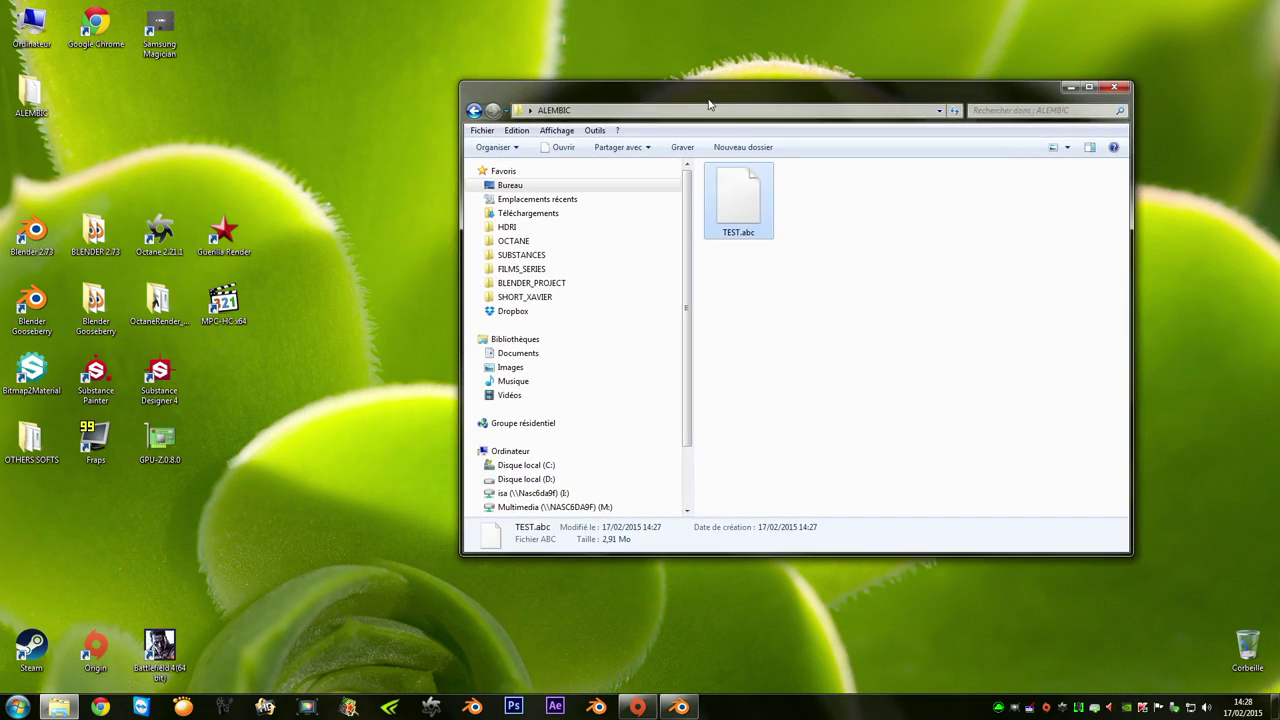
{"action": "left_click", "coordinate": [213, 237]}
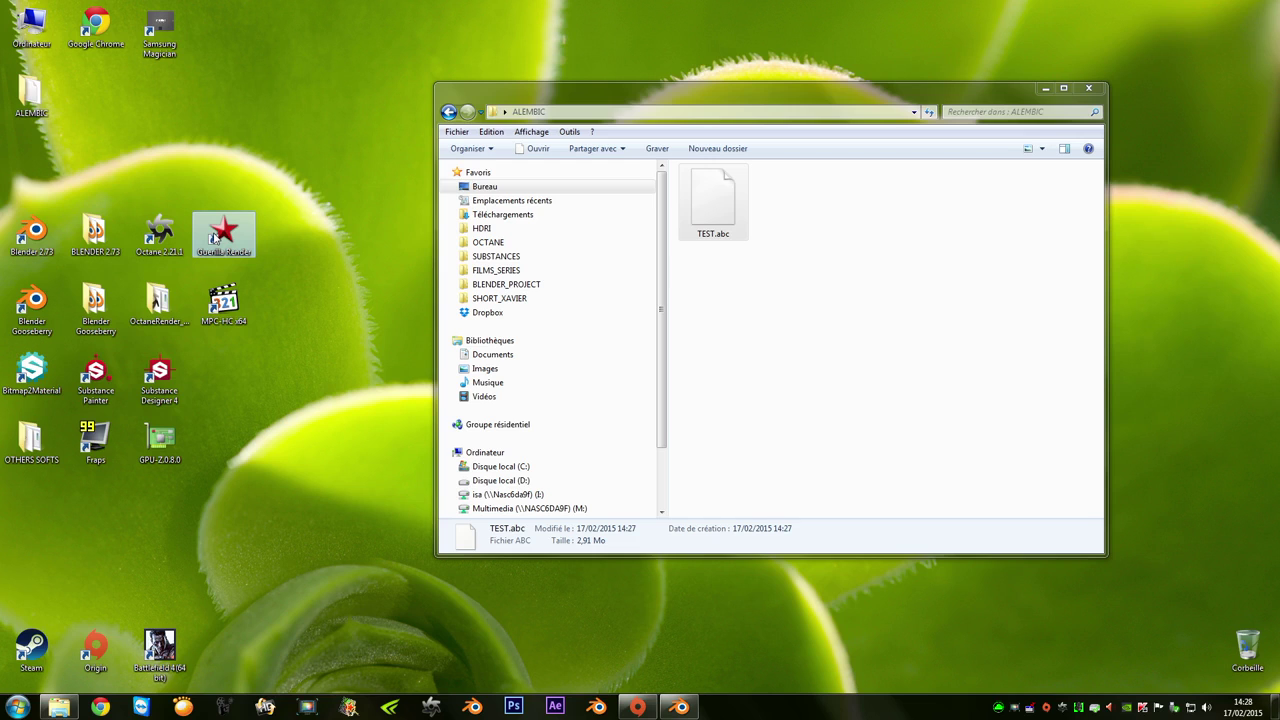
{"action": "double_click", "coordinate": [213, 237]}
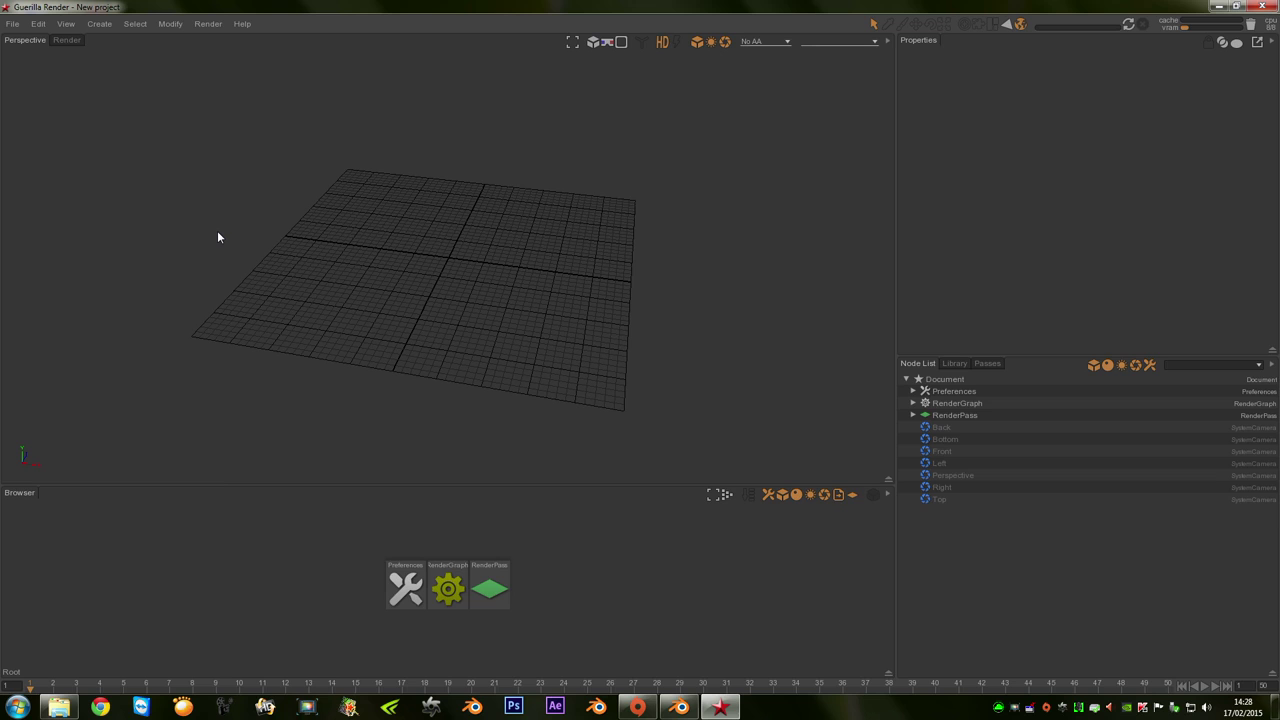
Import TEST.abc from the ALEMBIC folder into Guerilla and show the RenderGraph.
{"action": "left_click", "coordinate": [59, 707]}
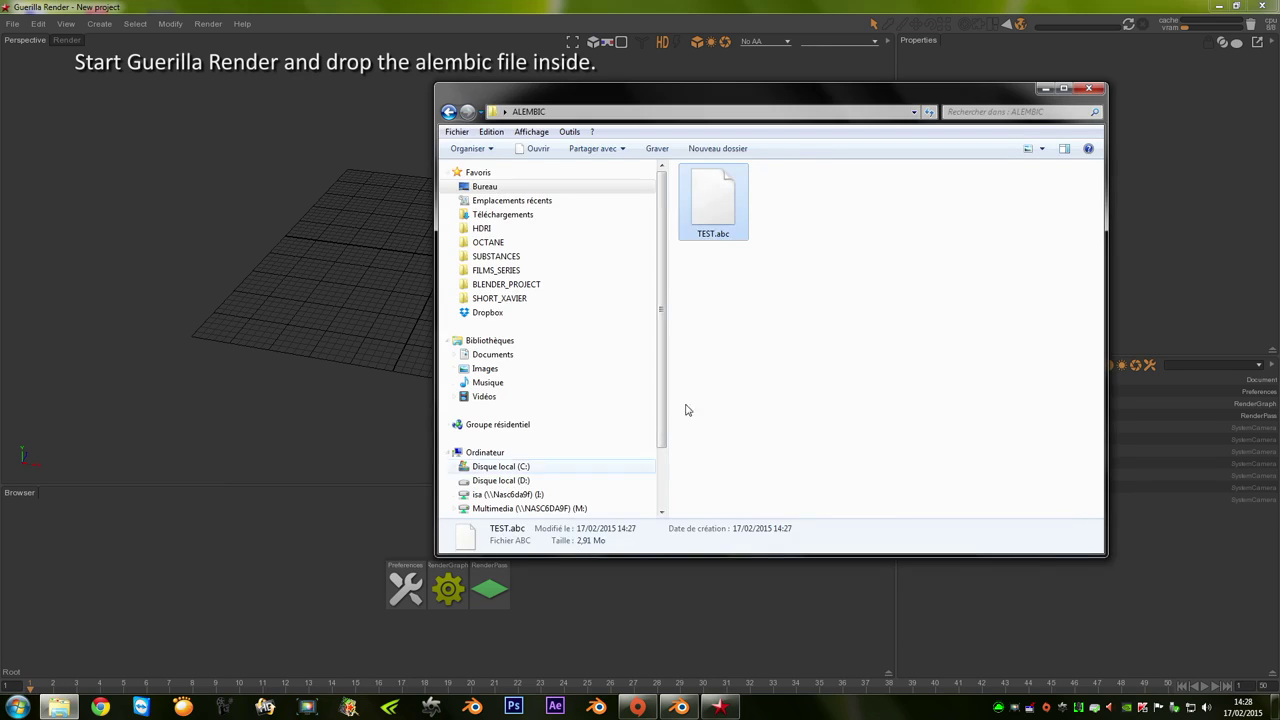
{"action": "left_click_drag", "start_coordinate": [727, 207], "coordinate": [414, 250]}
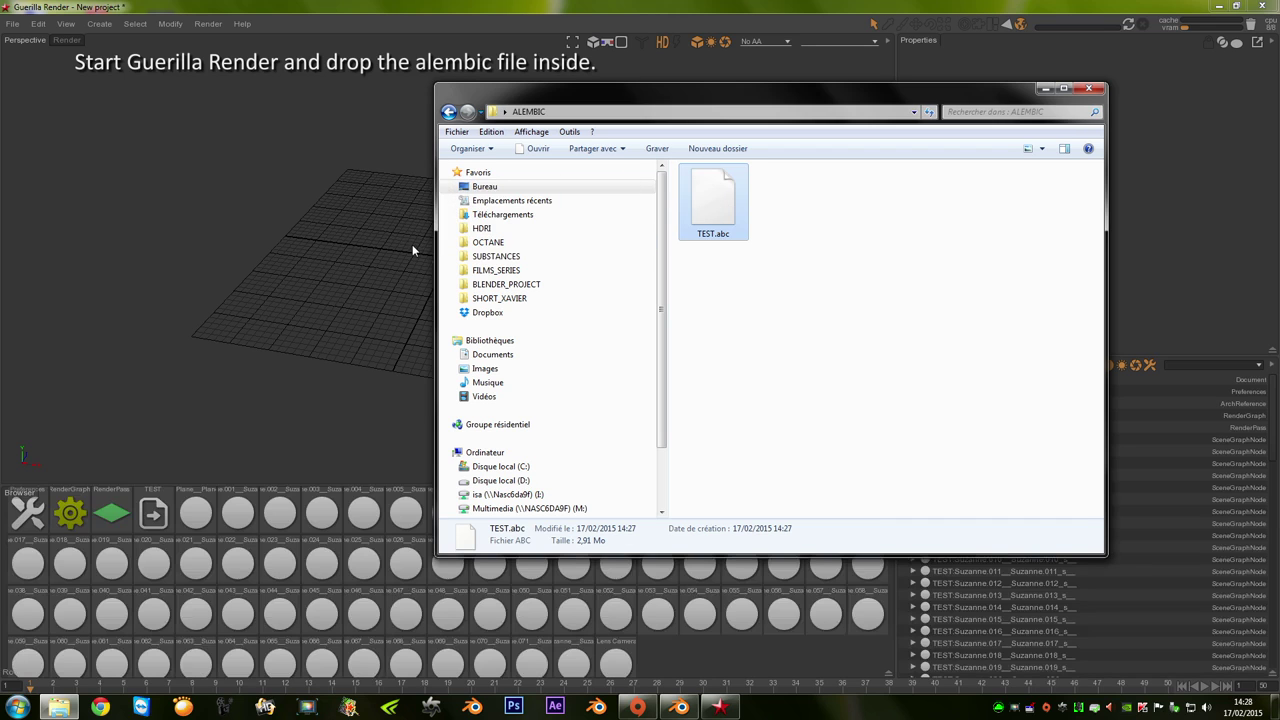
{"action": "left_click", "coordinate": [1045, 88]}
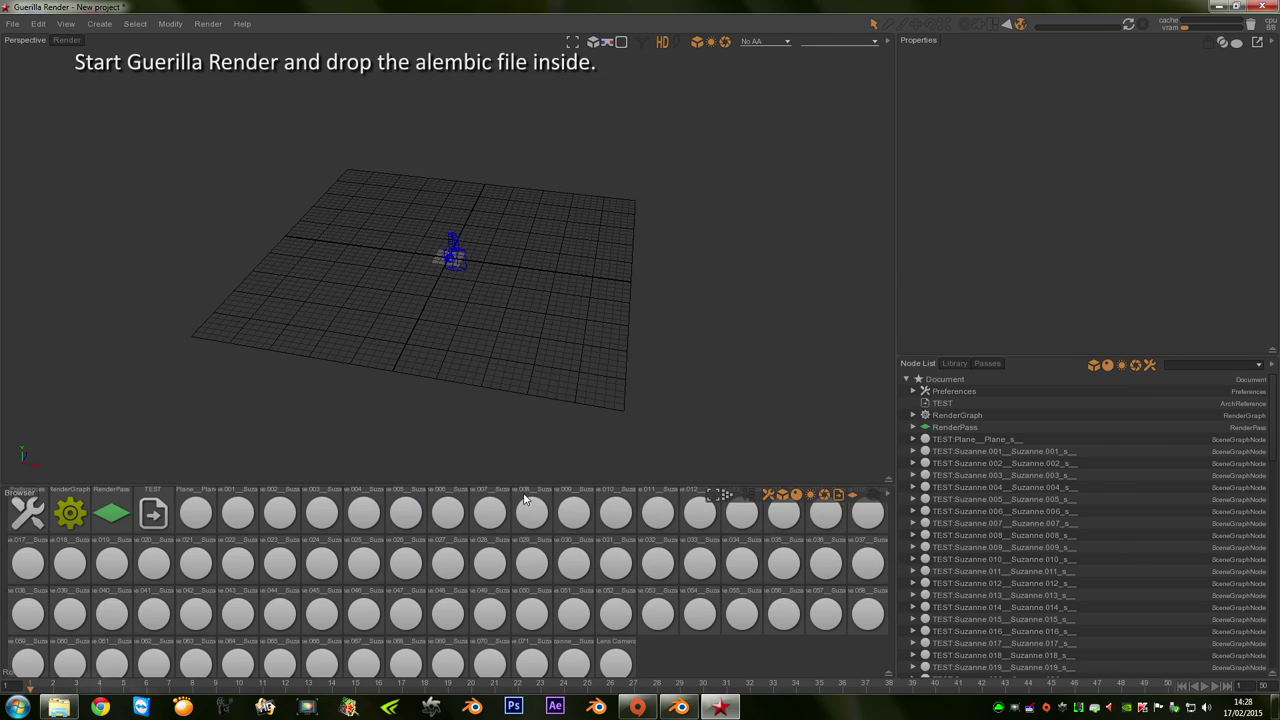
{"action": "left_click", "coordinate": [76, 513]}
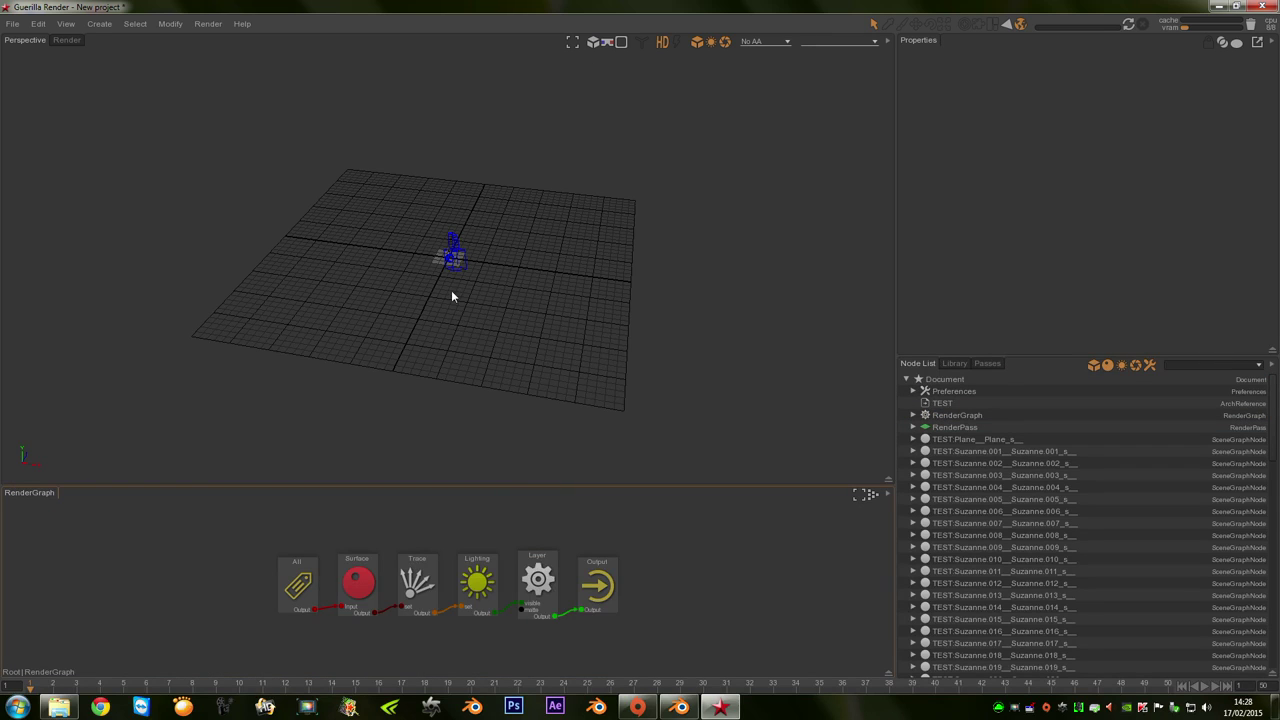
View through TEST:Thin Lens Camera and set the project resolution to 1920 × 1080.
{"action": "right_click", "coordinate": [451, 290]}
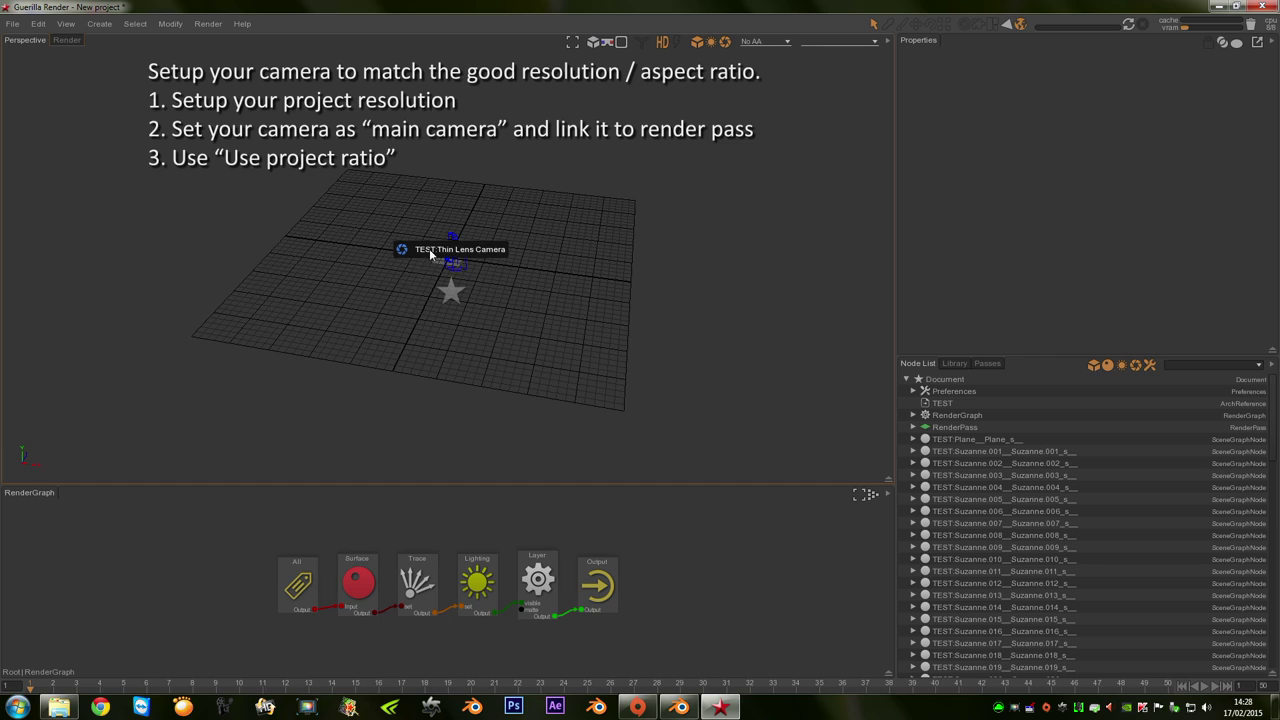
{"action": "left_click", "coordinate": [429, 249]}
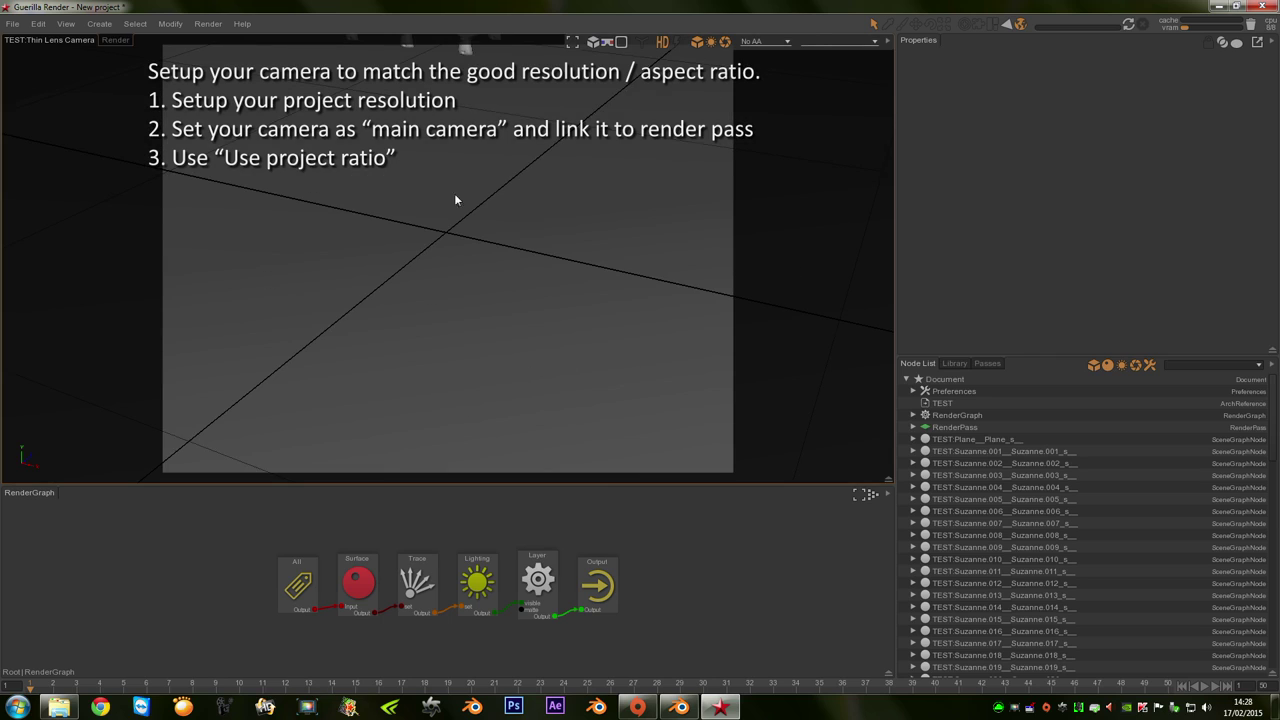
{"action": "left_click", "coordinate": [945, 390]}
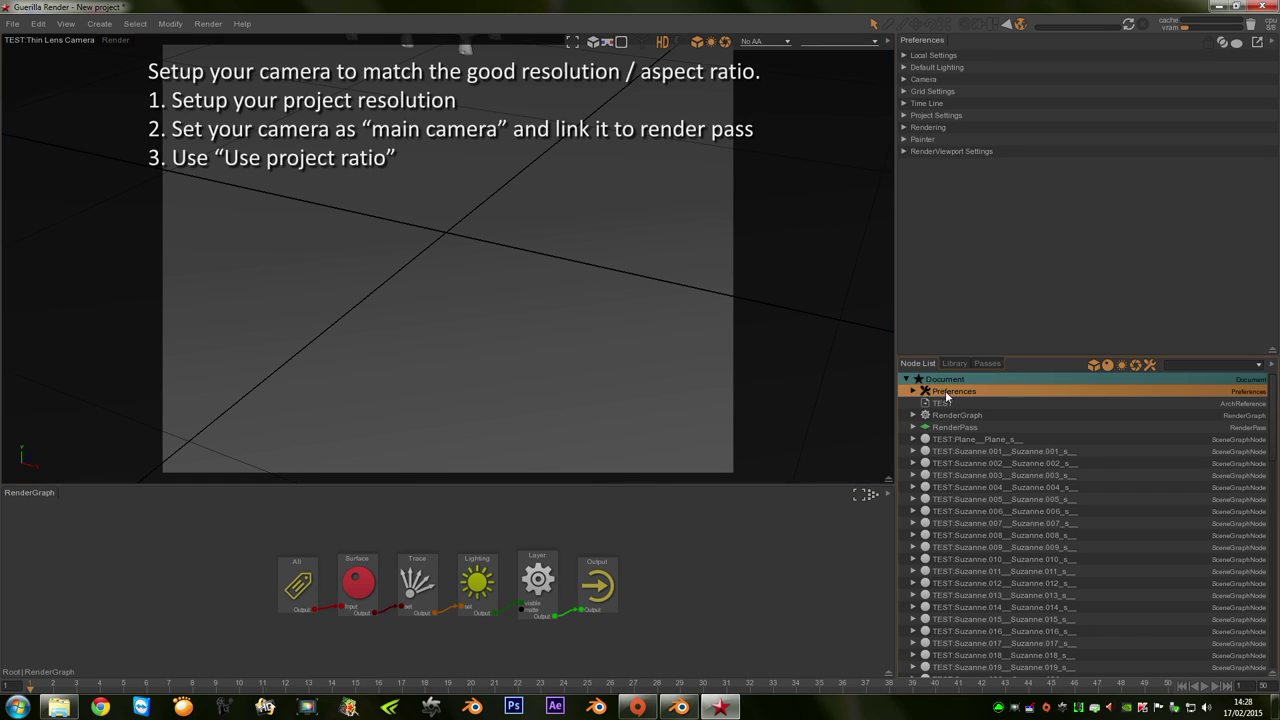
{"action": "left_click", "coordinate": [925, 117]}
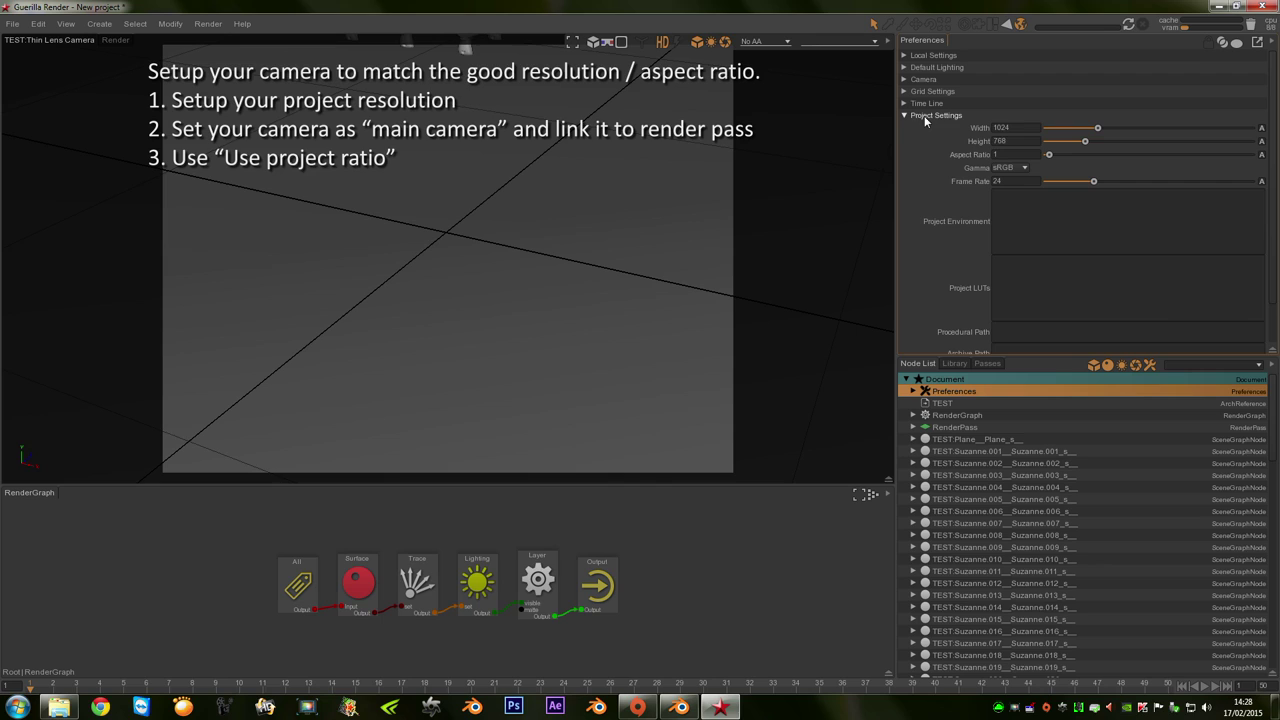
{"action": "double_click", "coordinate": [1018, 127]}
{"action": "key", "text": "Tab"}
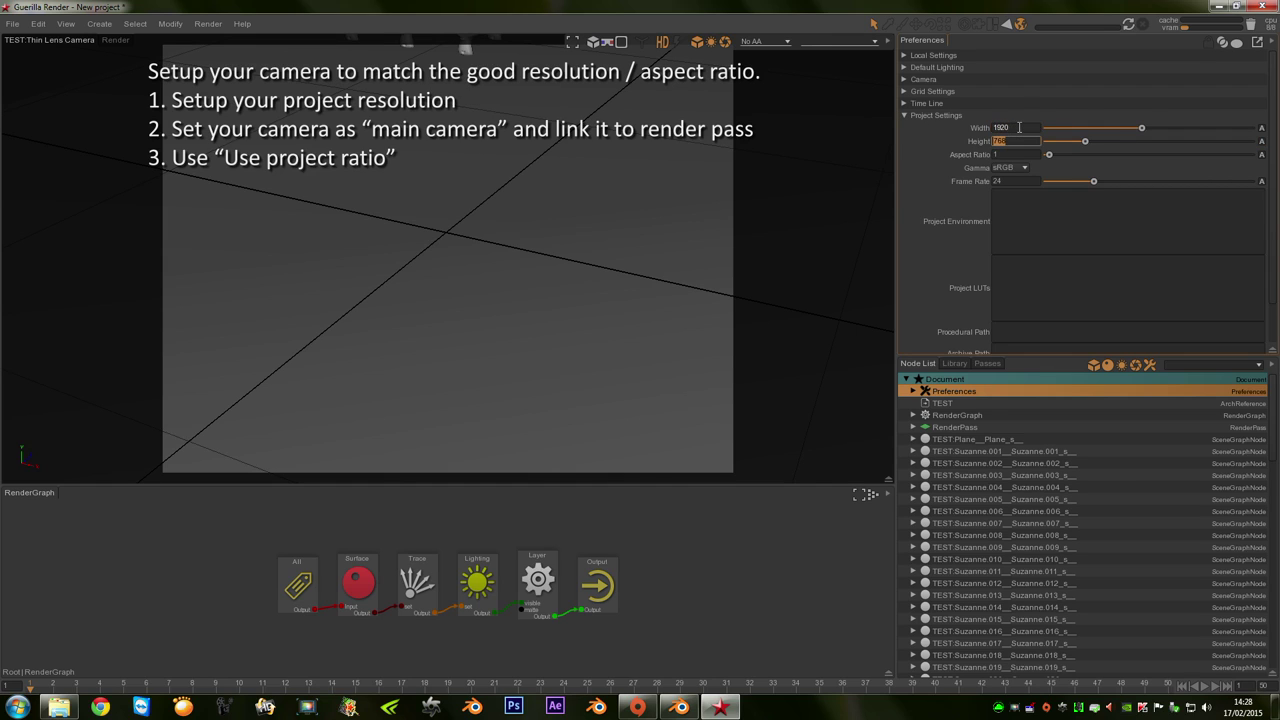
{"action": "key", "text": "Return"}
{"action": "left_click", "coordinate": [951, 147]}
Expand the camera transform in the scene list to reveal the Thin Lens Camera.
{"action": "scroll", "coordinate": [1180, 470], "scroll_direction": "down", "scroll_amount": 5}
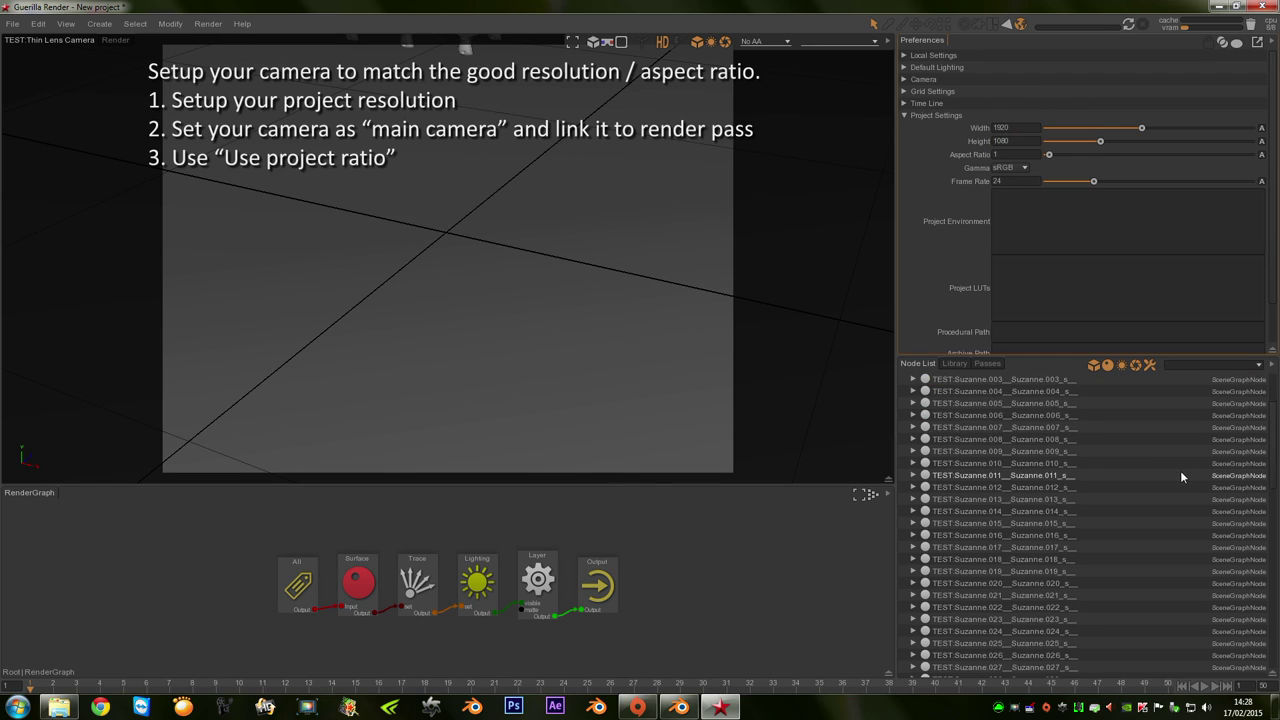
{"action": "scroll", "coordinate": [1181, 476], "scroll_direction": "down", "scroll_amount": 6}
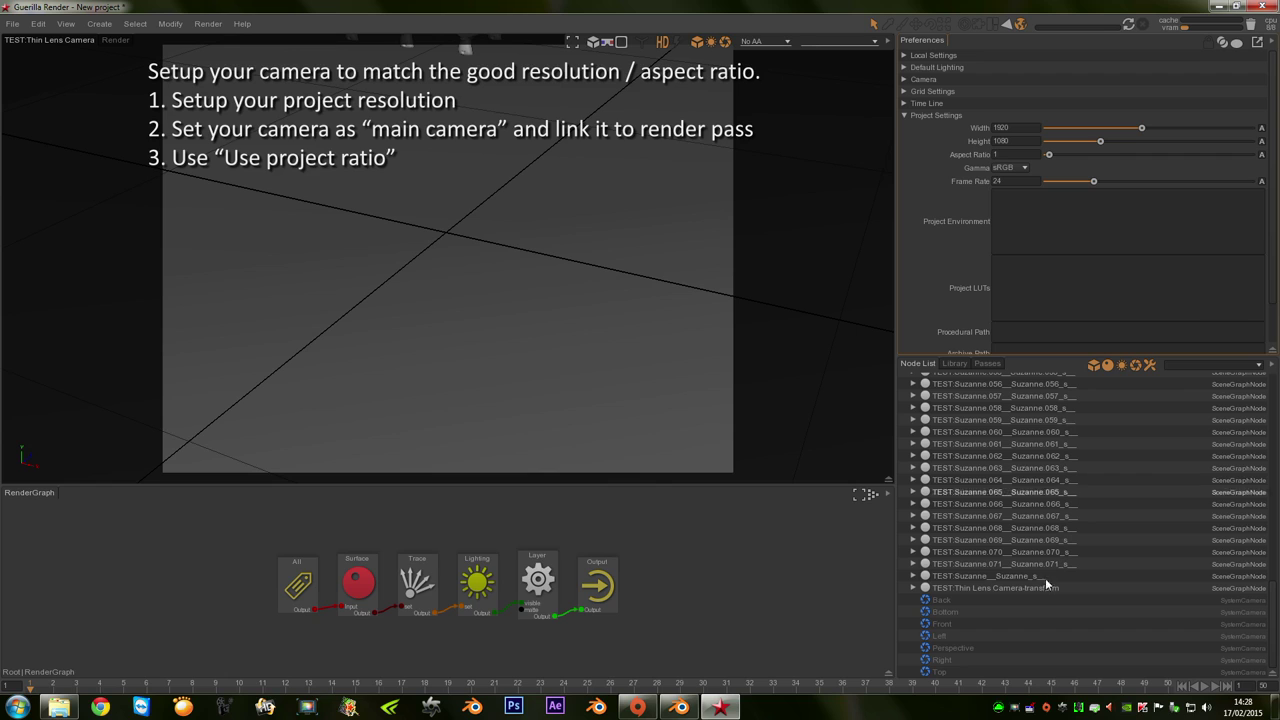
{"action": "left_click", "coordinate": [912, 588]}
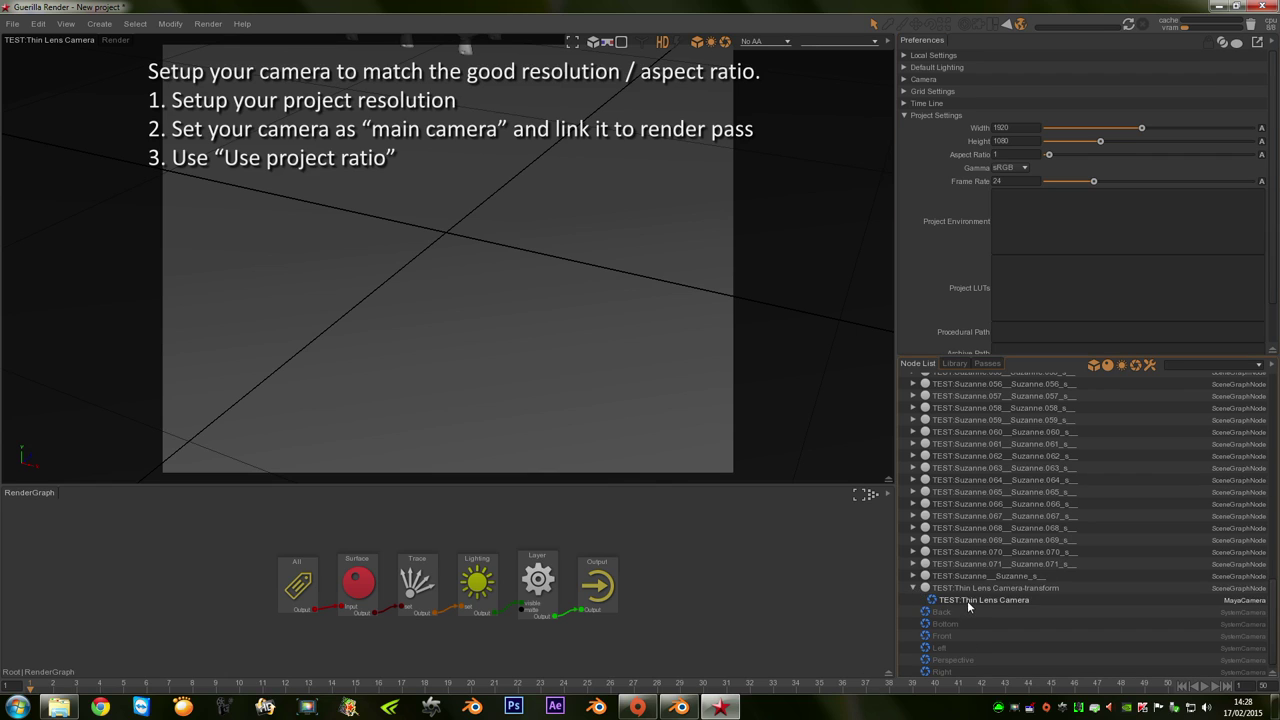
Make TEST:Thin Lens Camera the main camera and link it to RenderPass.
{"action": "left_click", "coordinate": [967, 600]}
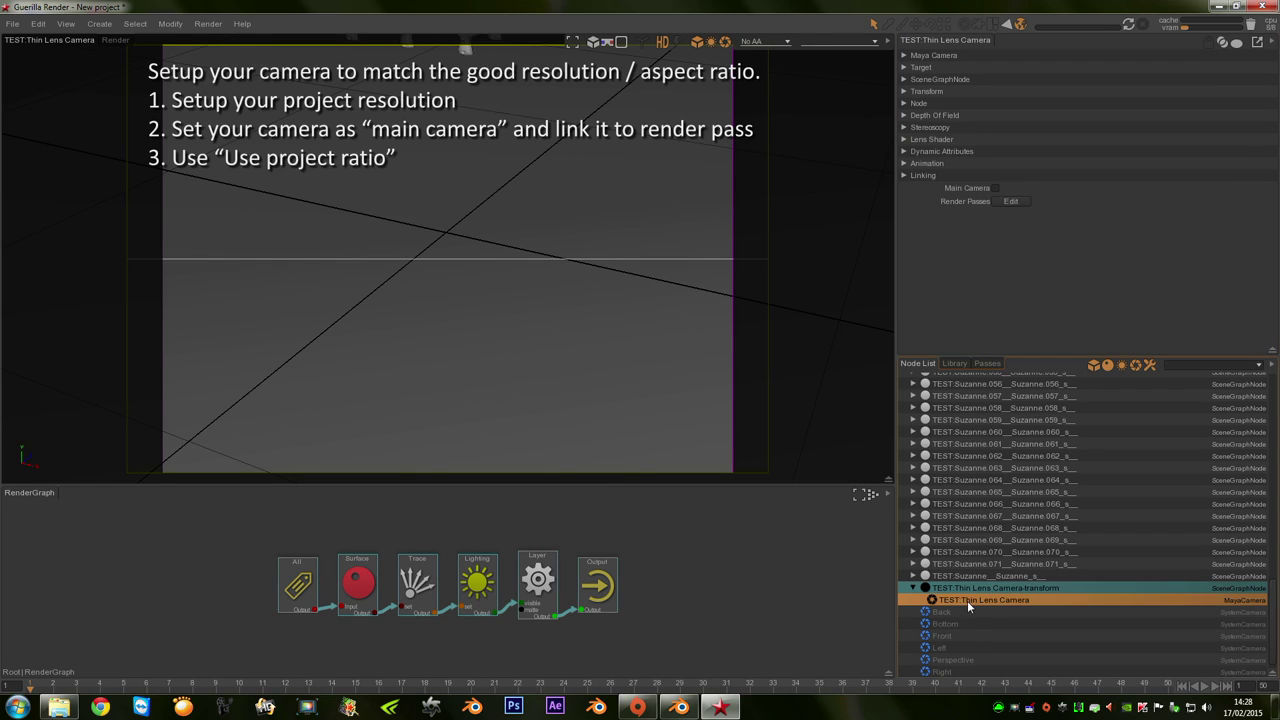
{"action": "left_click", "coordinate": [996, 188]}
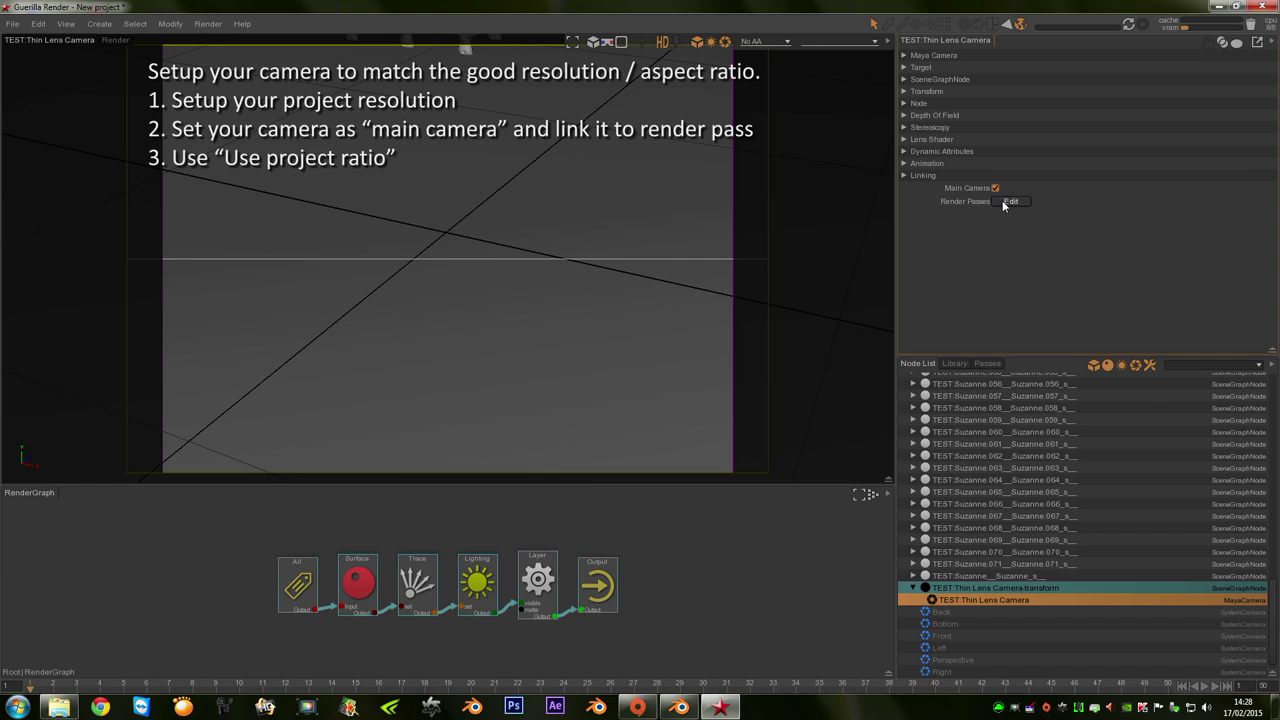
{"action": "left_click", "coordinate": [1011, 201]}
{"action": "left_click", "coordinate": [1064, 287]}
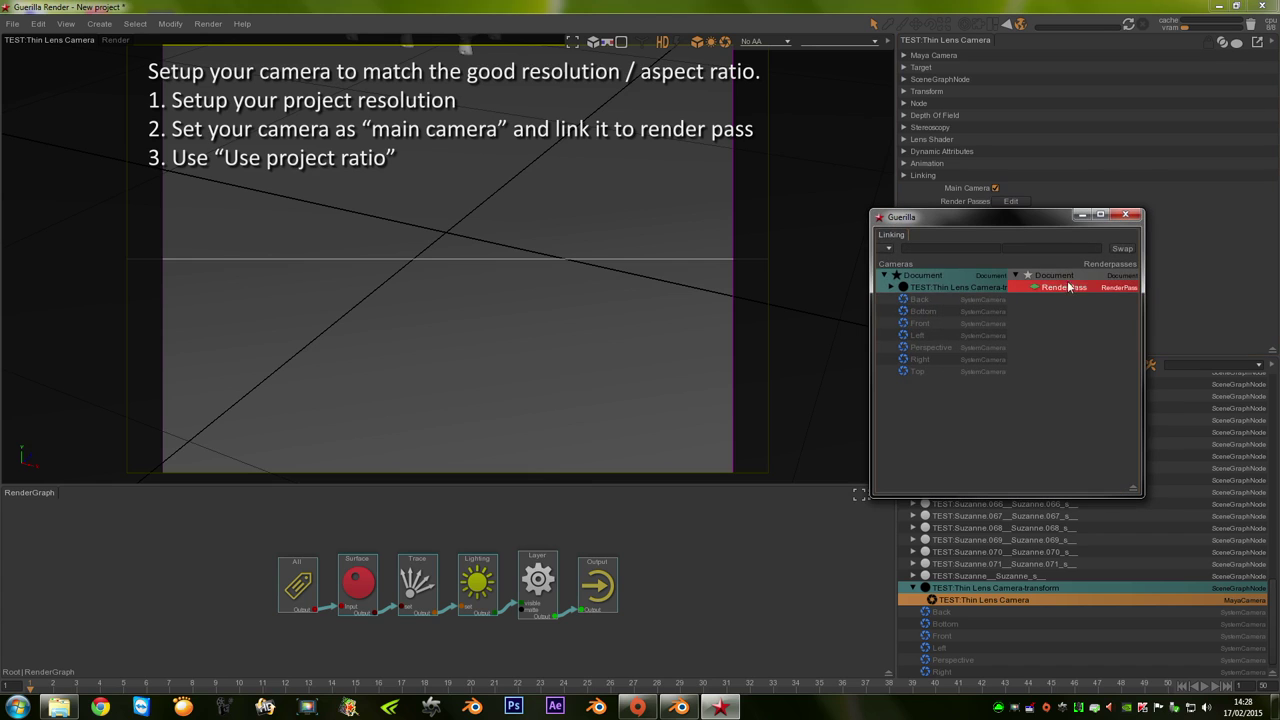
{"action": "left_click", "coordinate": [1125, 214]}
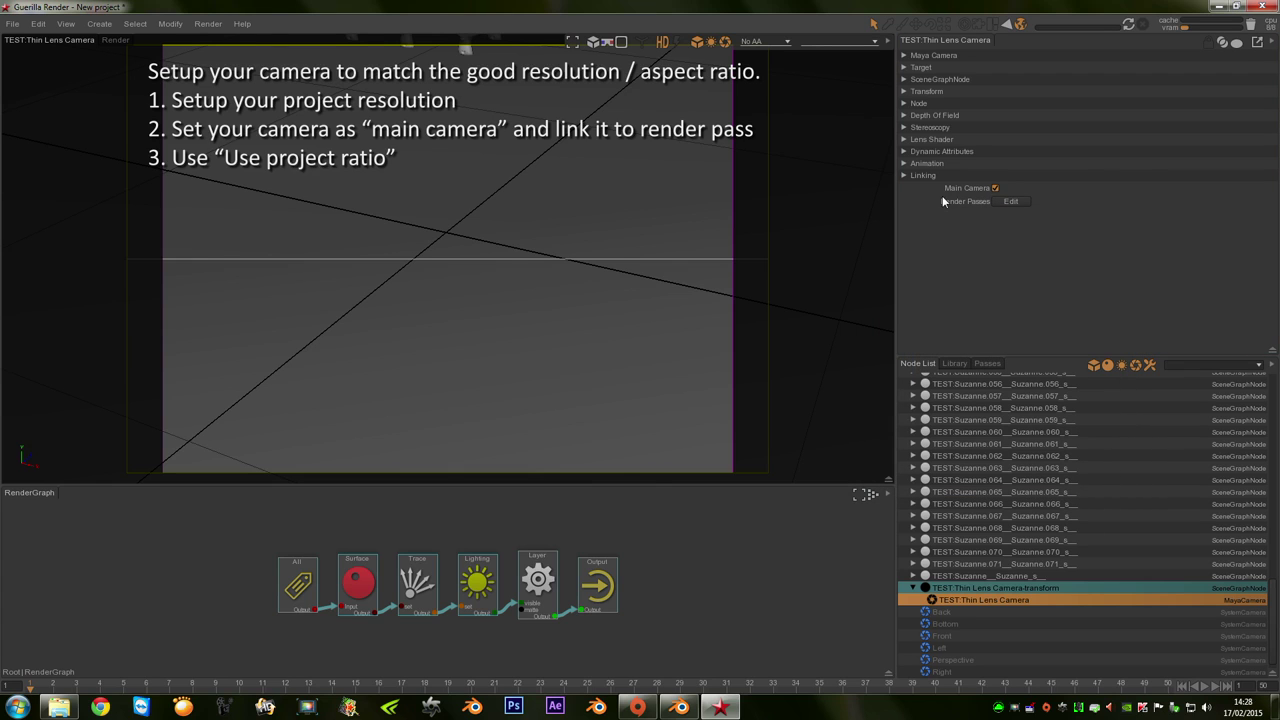
Enable Use Project Ratio on the camera's Maya Camera settings.
{"action": "left_click", "coordinate": [936, 55]}
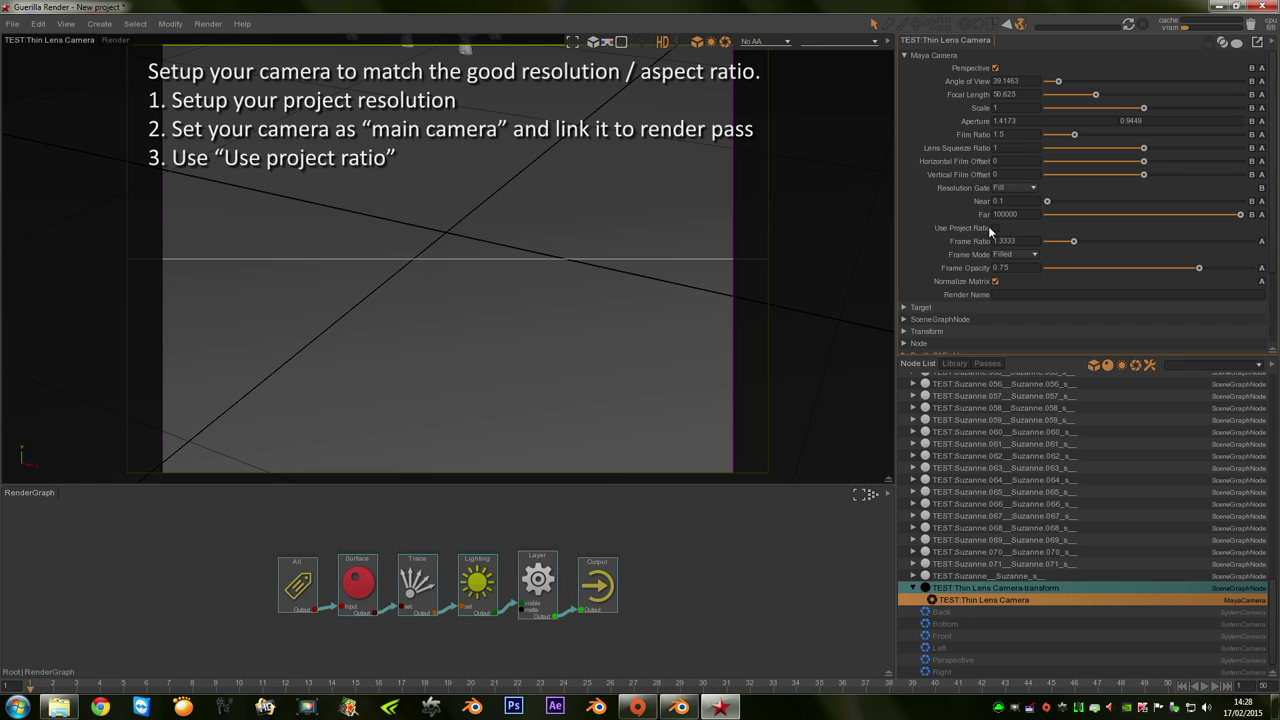
{"action": "left_click", "coordinate": [995, 228]}
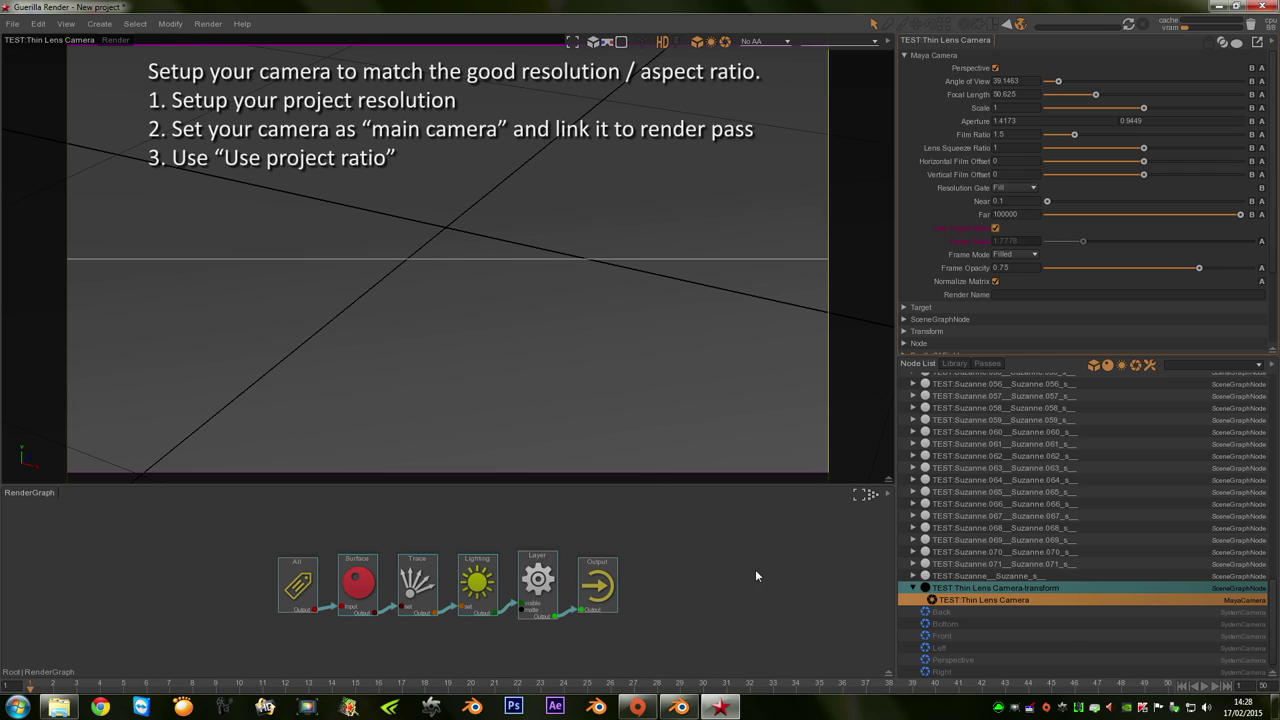
{"action": "left_click", "coordinate": [123, 40]}
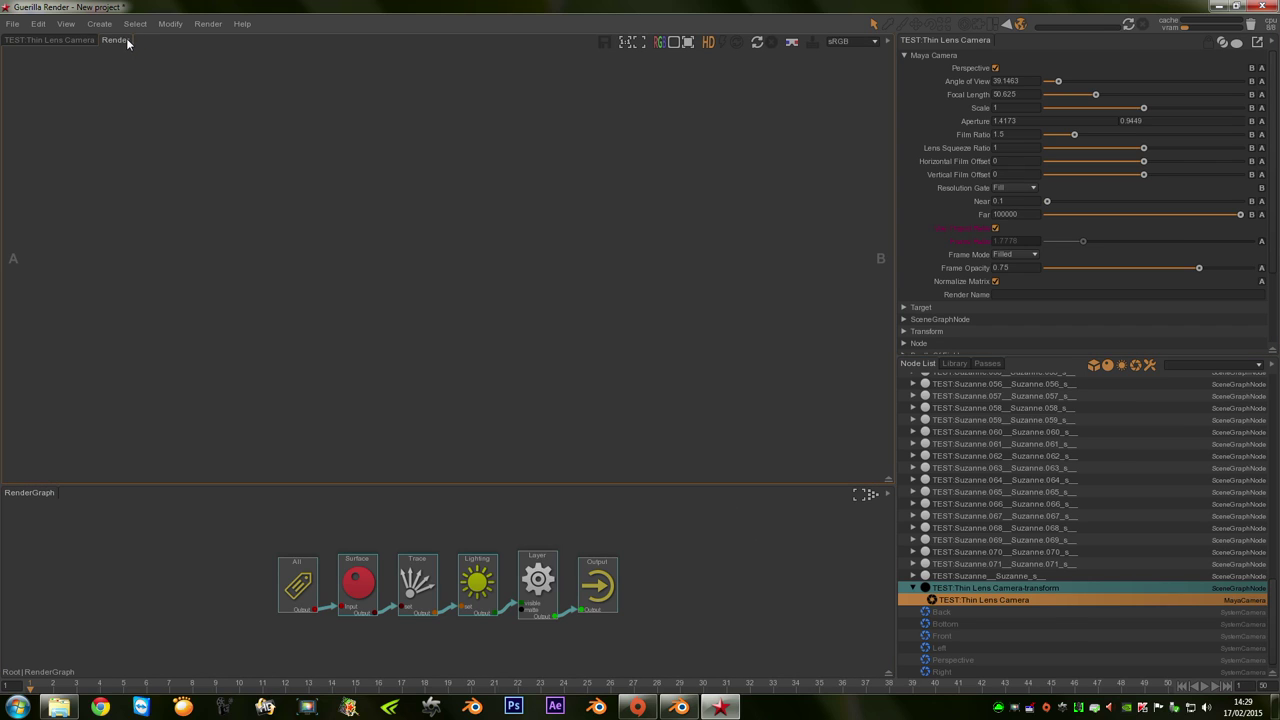
Dock a Render view above the camera view and show RenderPass in the Passes list.
{"action": "left_click_drag", "start_coordinate": [126, 38], "coordinate": [834, 58]}
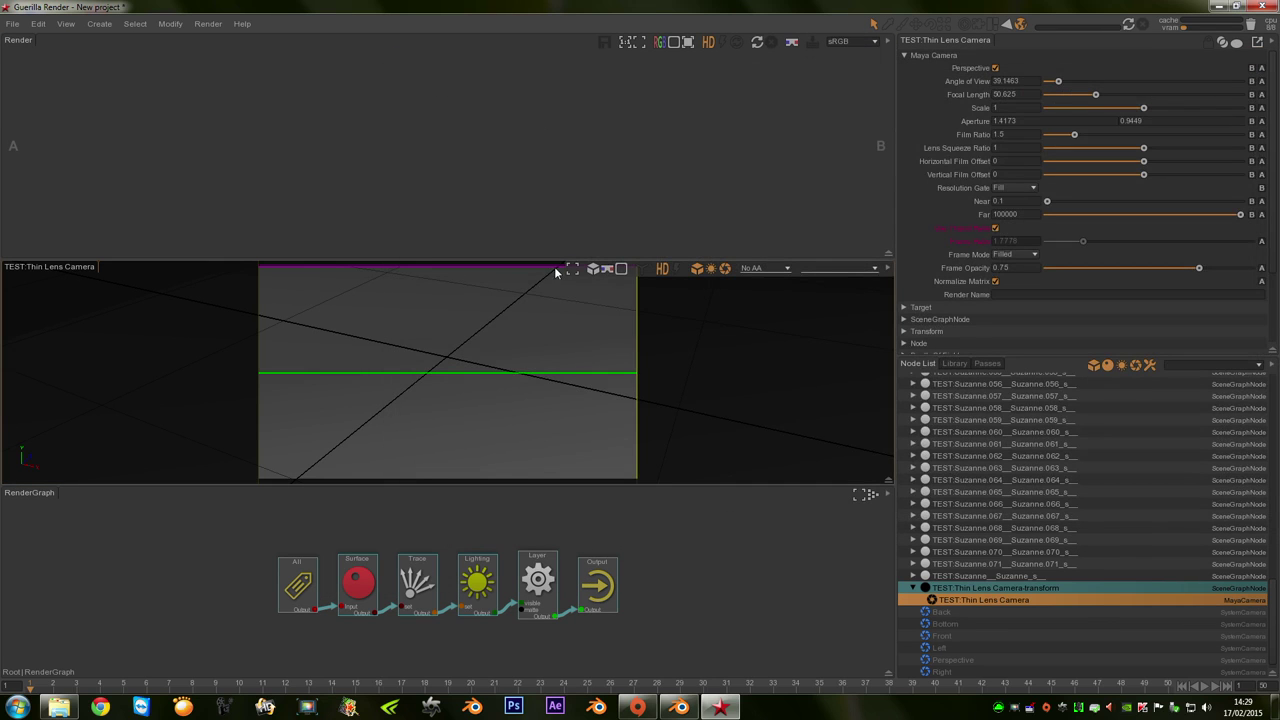
{"action": "mouse_move", "coordinate": [28, 42]}
{"action": "left_mouse_down"}
{"action": "mouse_move", "coordinate": [868, 280]}
{"action": "mouse_move", "coordinate": [878, 272]}
{"action": "left_mouse_up"}
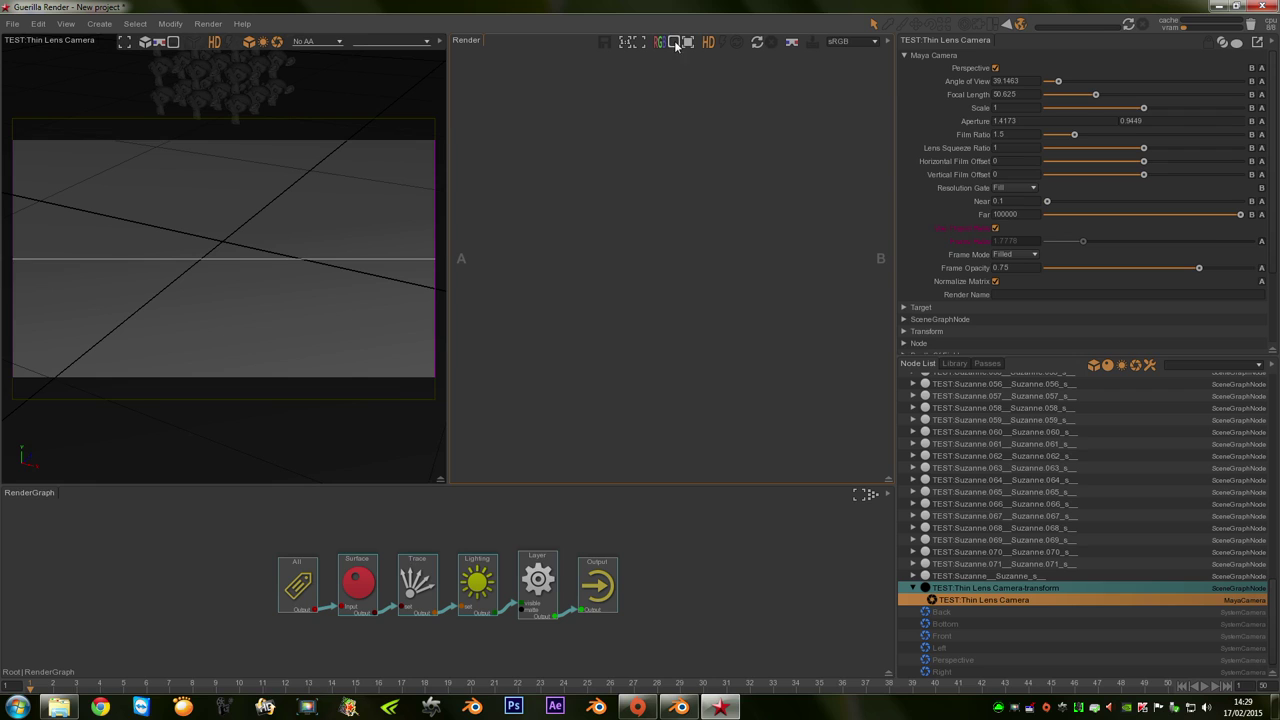
{"action": "left_click", "coordinate": [720, 46]}
{"action": "left_click", "coordinate": [985, 363]}
{"action": "left_click", "coordinate": [965, 419]}
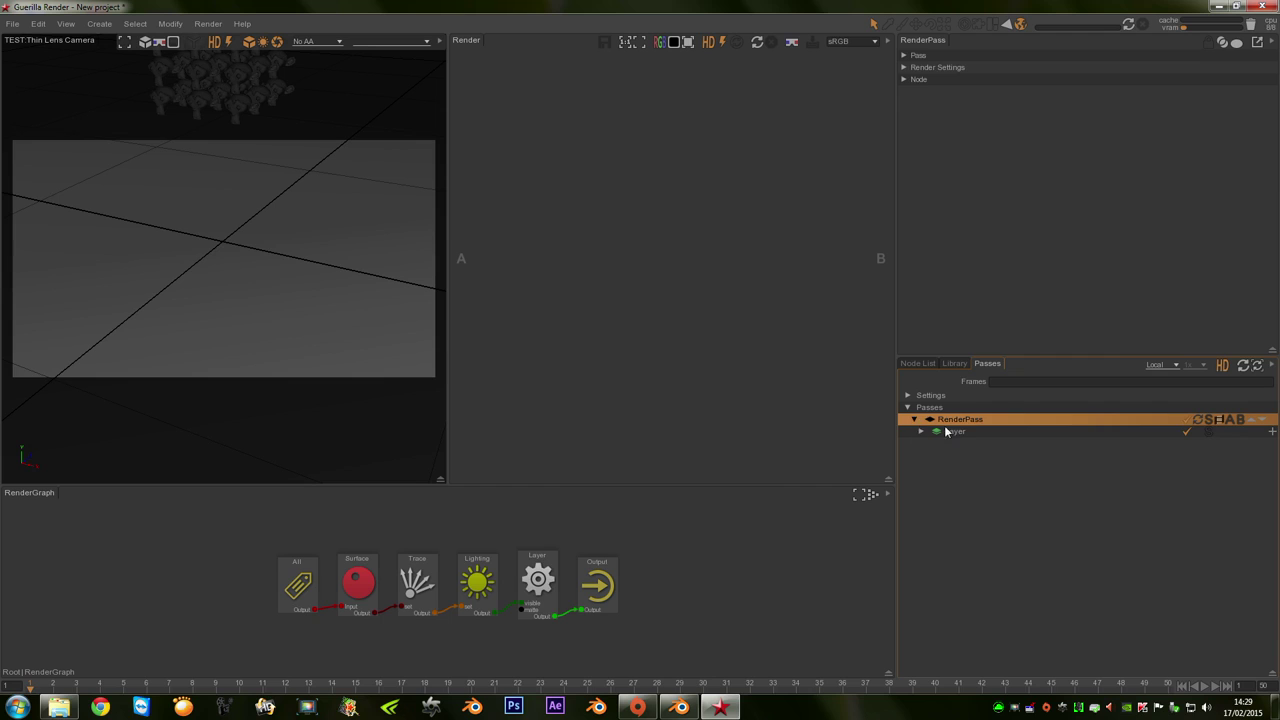
Set RenderPass Image Sampling Pixel Width and Pixel Height to 12.
{"action": "left_click", "coordinate": [948, 431]}
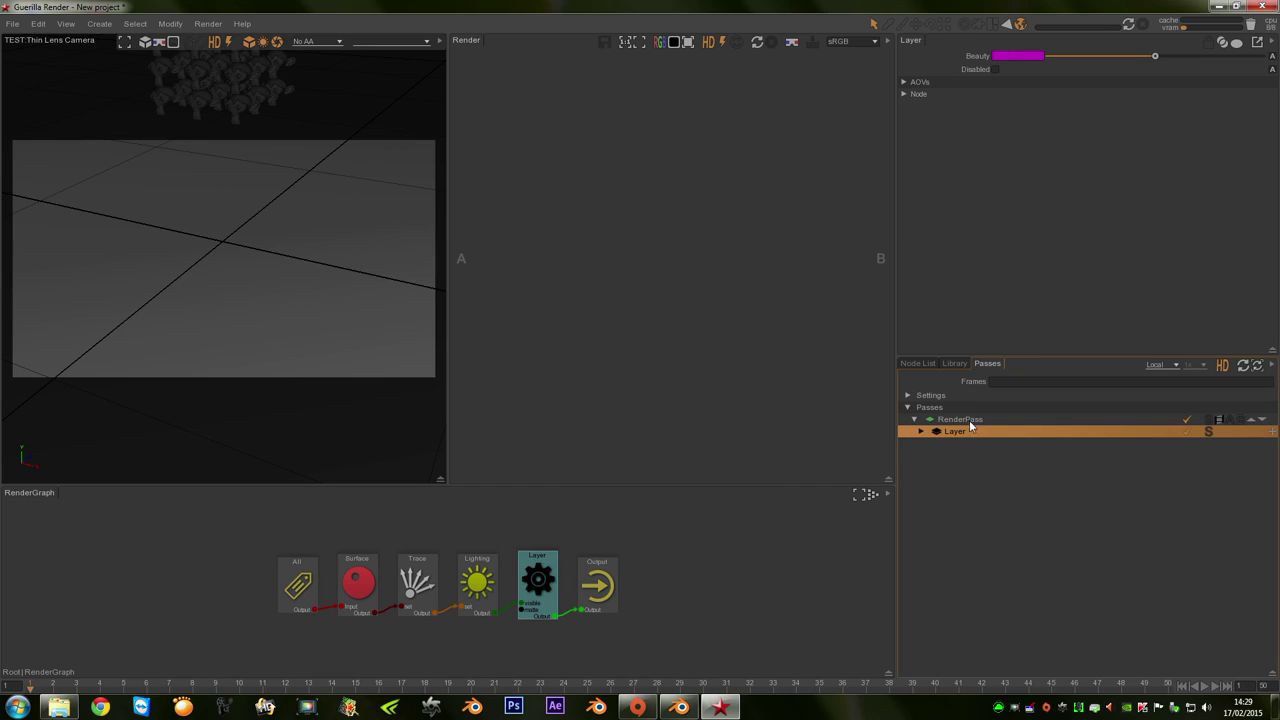
{"action": "left_click", "coordinate": [967, 420]}
{"action": "left_click", "coordinate": [908, 67]}
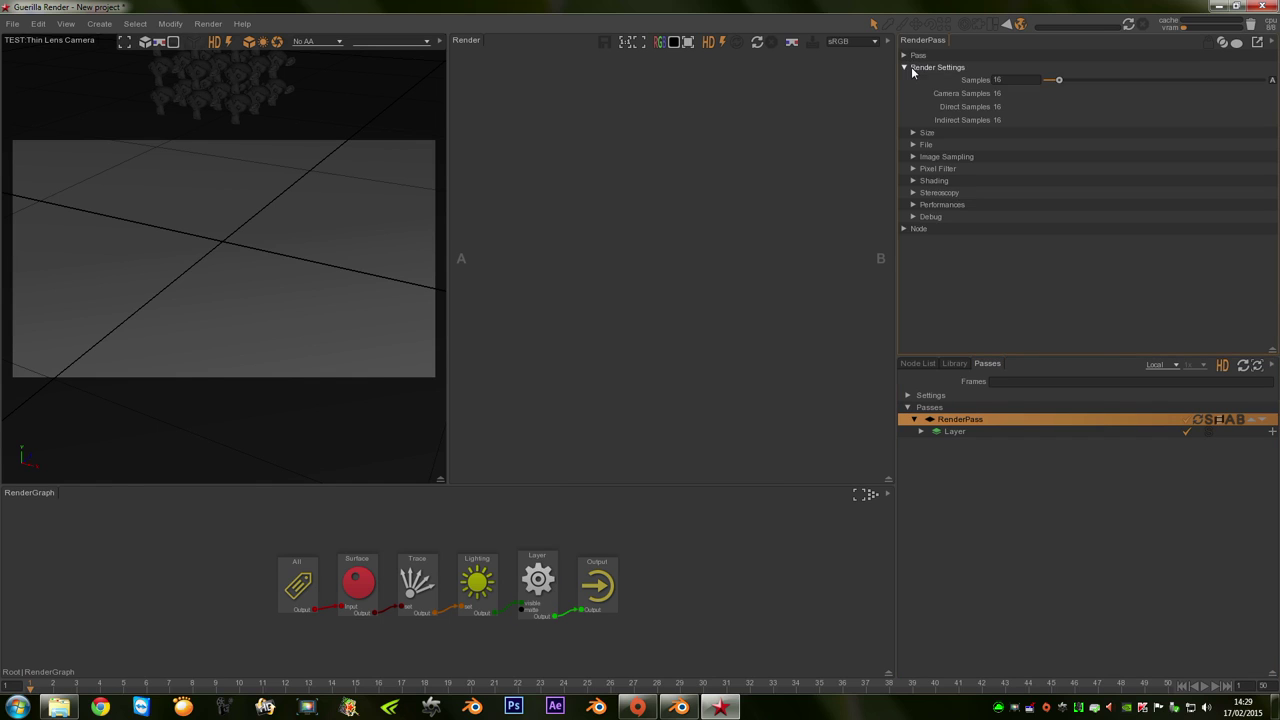
{"action": "left_click", "coordinate": [933, 160]}
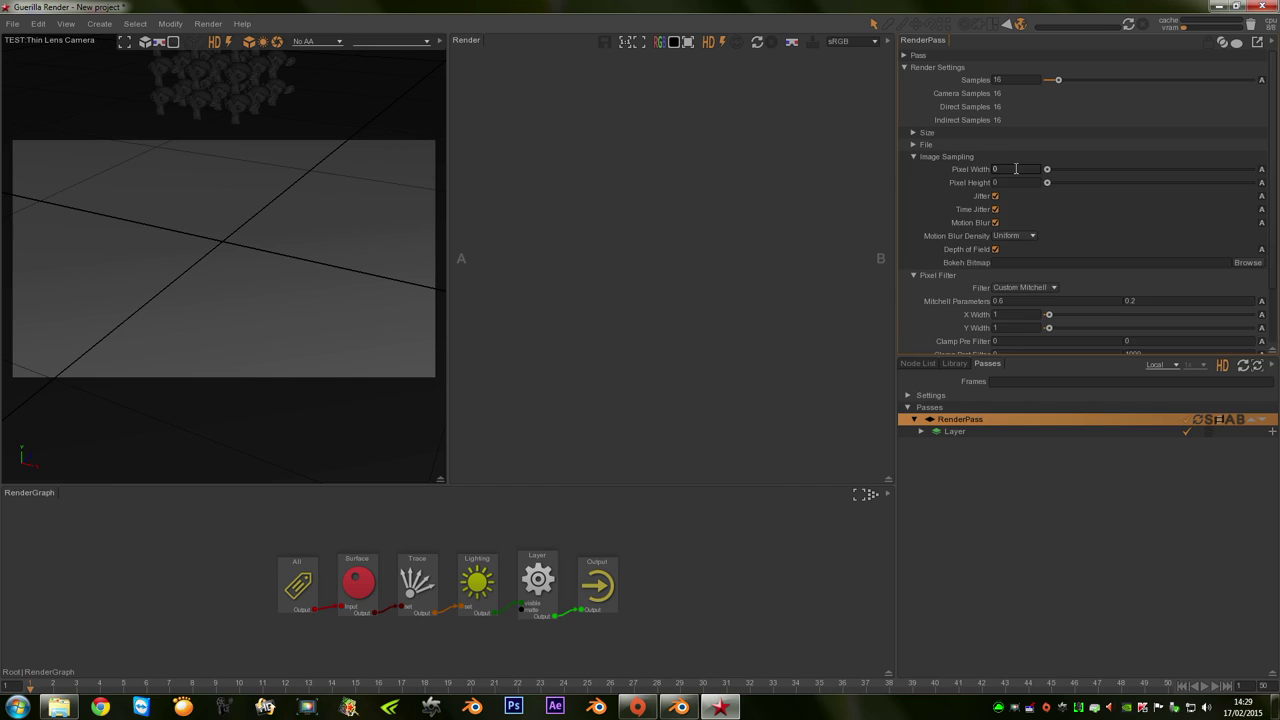
{"action": "left_click", "coordinate": [1016, 169]}
{"action": "type", "text": "12"}
{"action": "key", "text": "Tab"}
{"action": "type", "text": "12"}
{"action": "key", "text": "Return"}
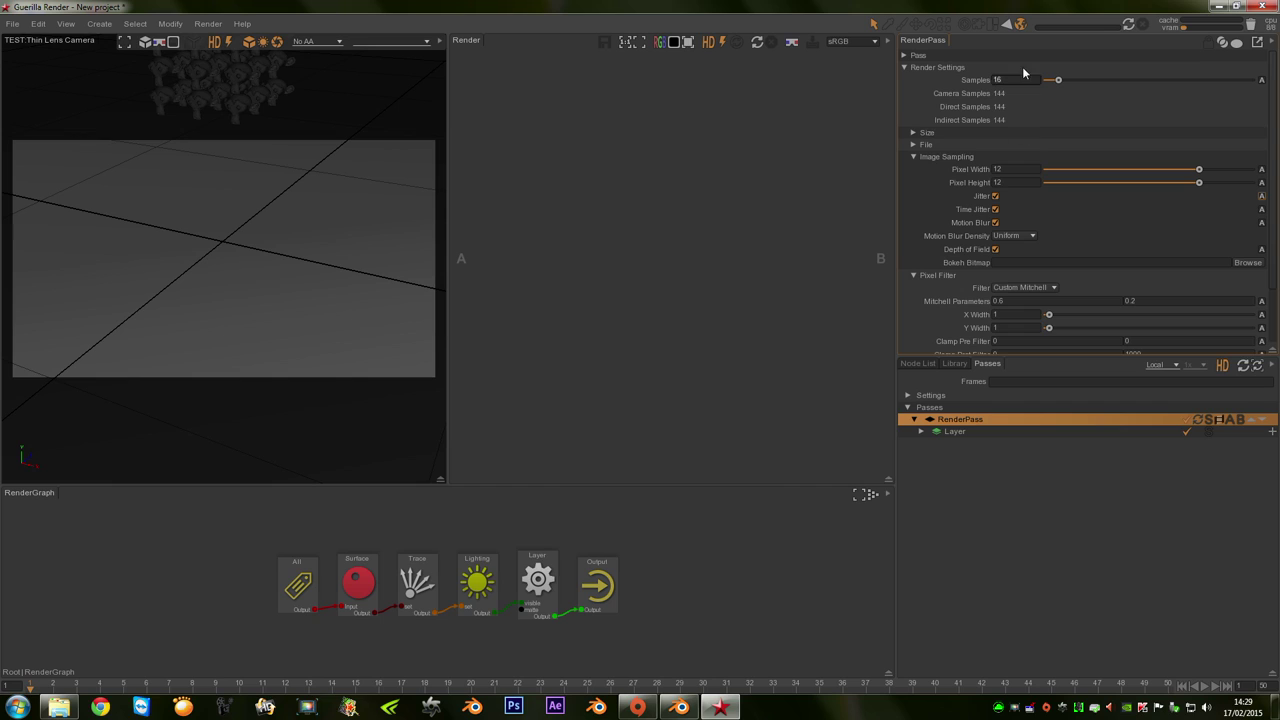
Set Shading Diffuse Bounces to 2 and overall Samples to 144.
{"action": "left_click", "coordinate": [1025, 80]}
{"action": "scroll", "coordinate": [908, 213], "scroll_direction": "down", "scroll_amount": 3}
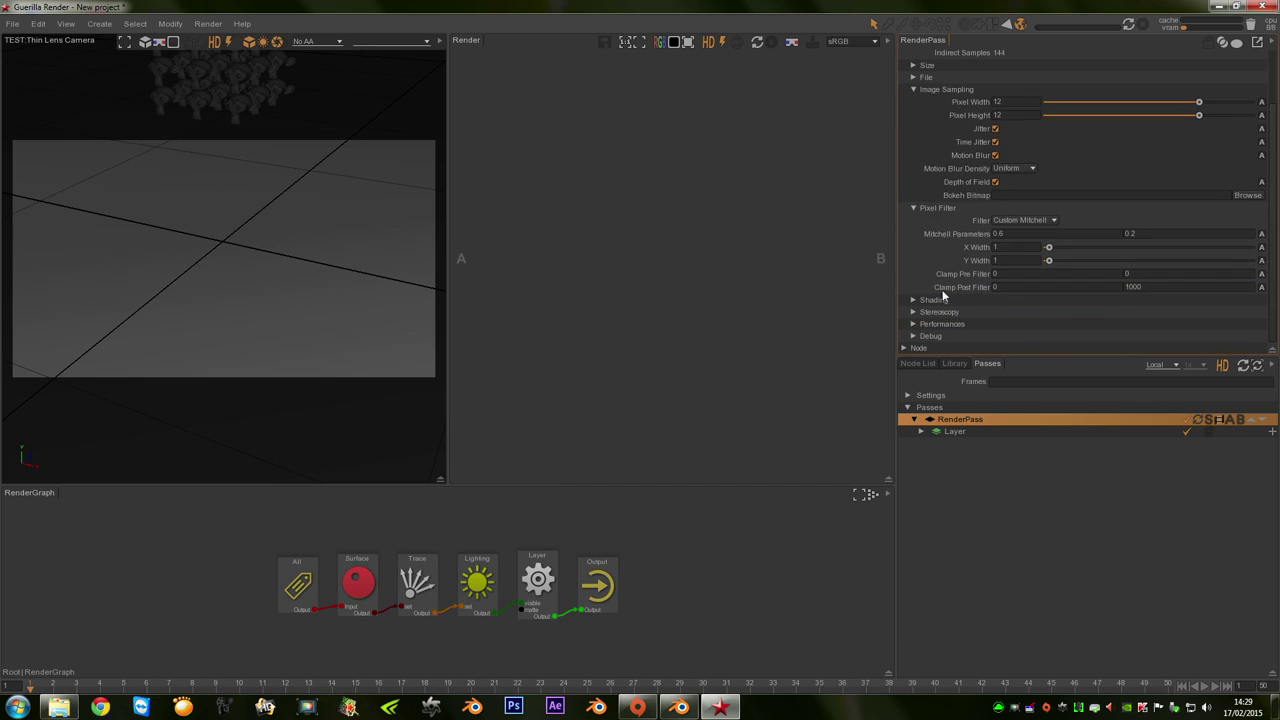
{"action": "left_click", "coordinate": [938, 300]}
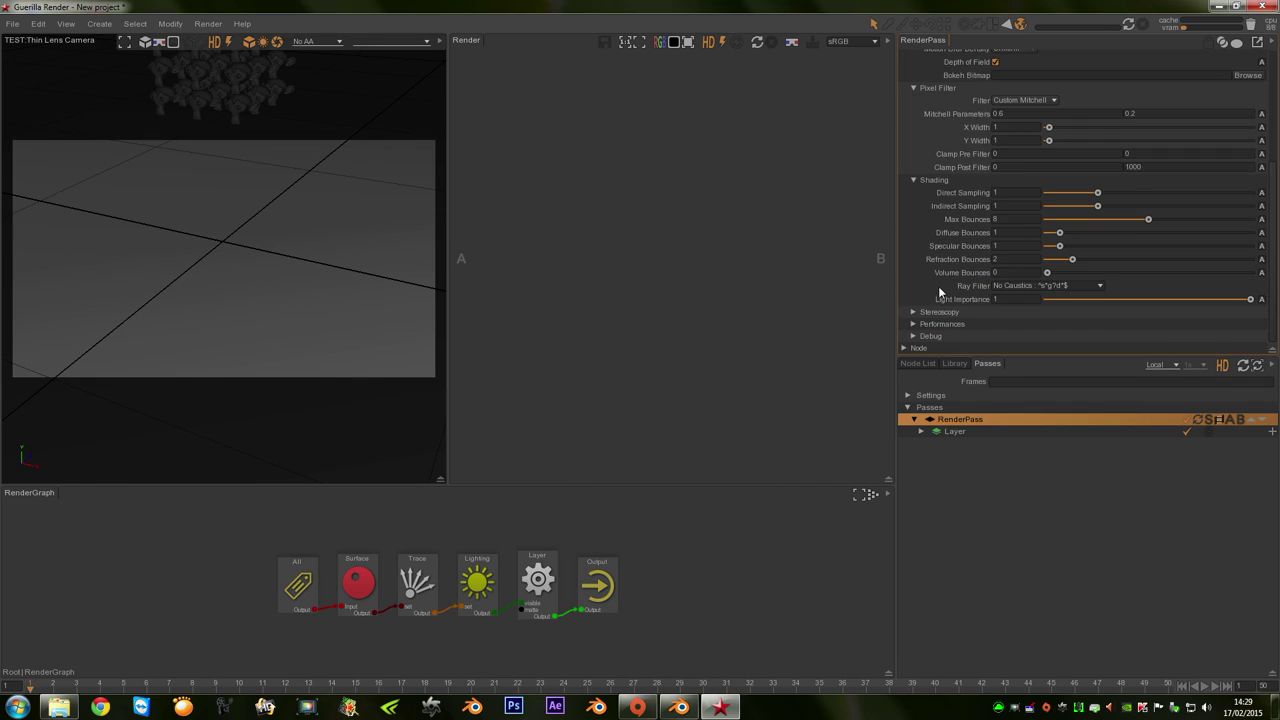
{"action": "left_click", "coordinate": [1020, 232]}
{"action": "scroll", "coordinate": [920, 149], "scroll_direction": "up", "scroll_amount": 1}
{"action": "scroll", "coordinate": [920, 150], "scroll_direction": "up", "scroll_amount": 2}
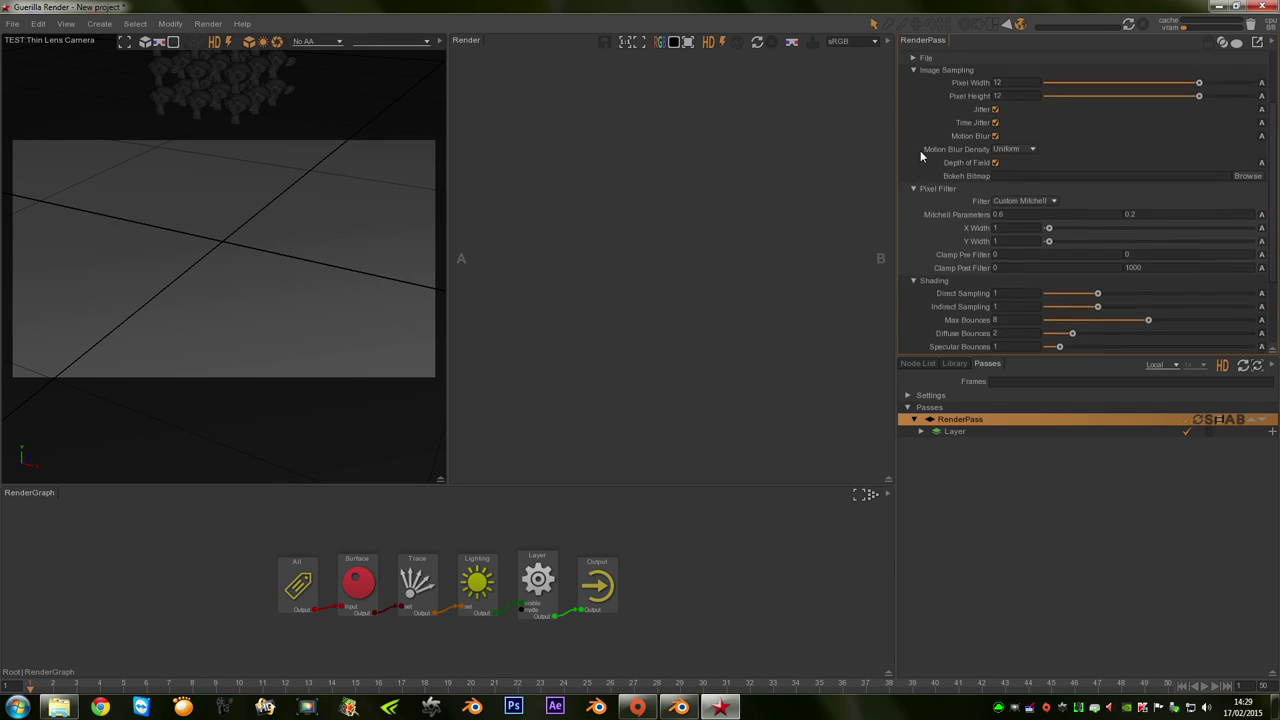
{"action": "scroll", "coordinate": [920, 150], "scroll_direction": "up", "scroll_amount": 2}
{"action": "scroll", "coordinate": [920, 151], "scroll_direction": "up", "scroll_amount": 1}
{"action": "left_click", "coordinate": [1010, 79]}
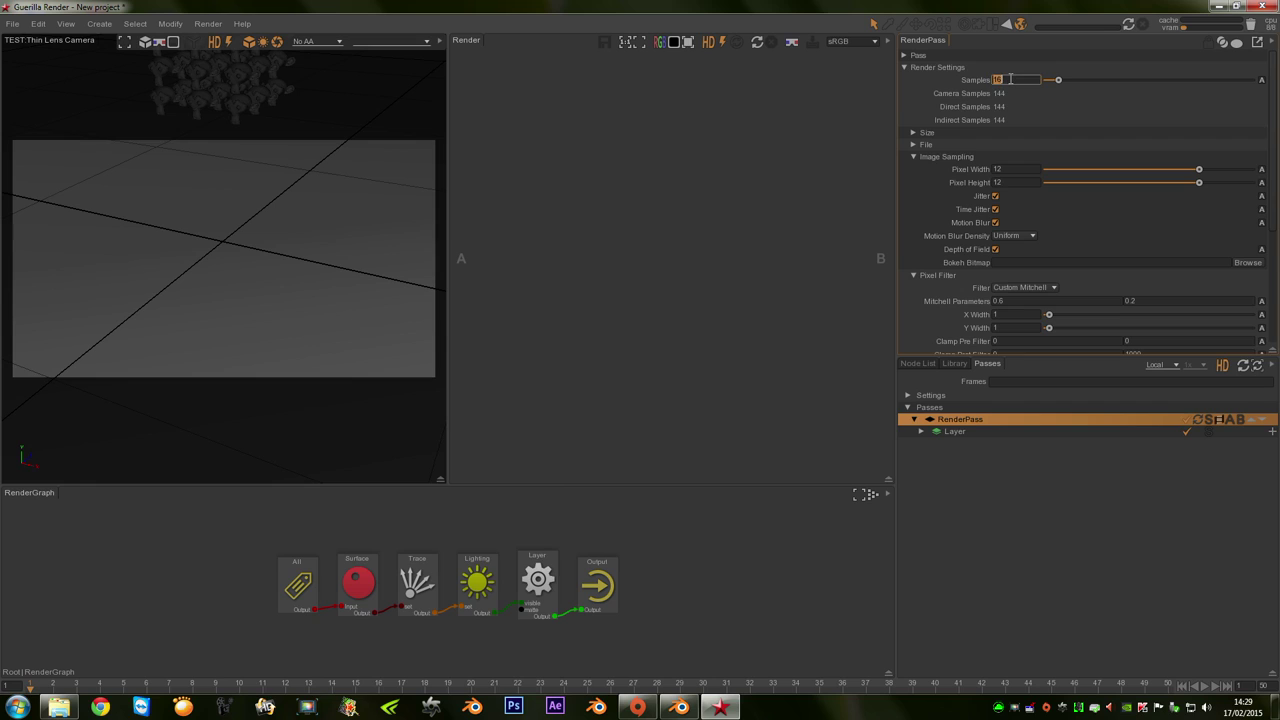
{"action": "type", "text": "144"}
{"action": "key", "text": "Return"}
Run and abort a test render, then add a SkyLight from the lights library.
{"action": "left_click", "coordinate": [757, 43]}
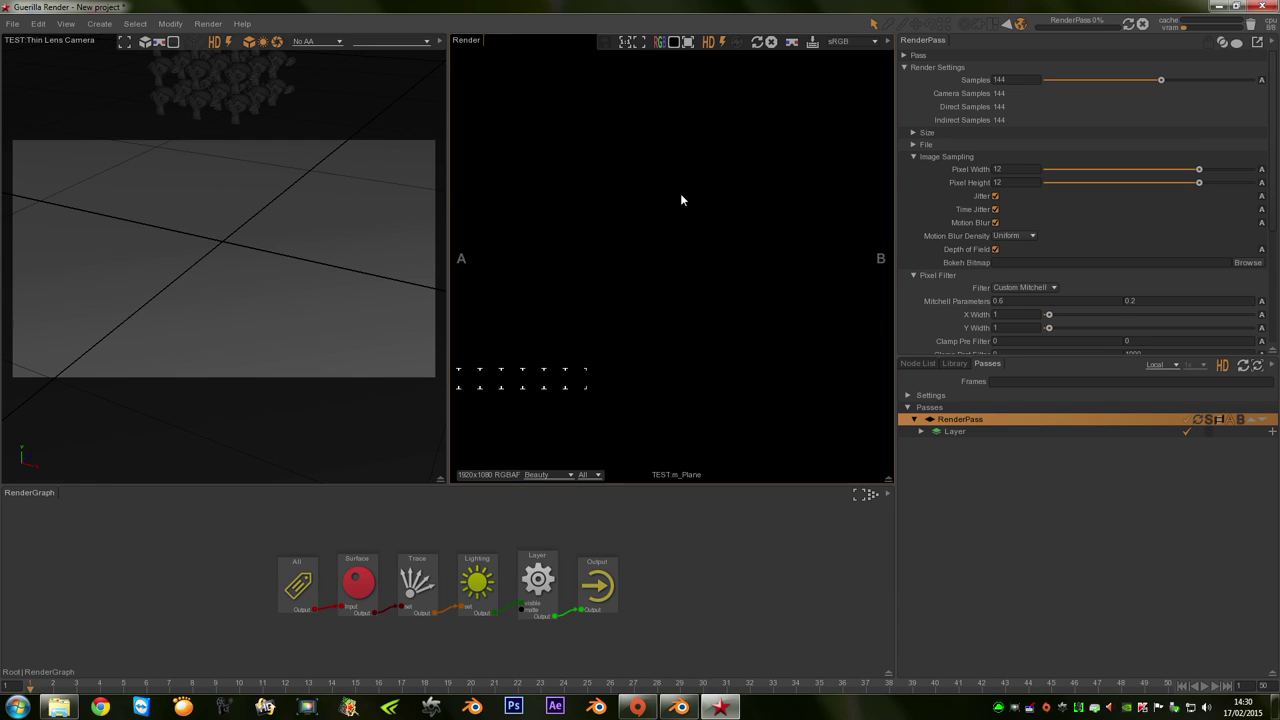
{"action": "left_click", "coordinate": [777, 42]}
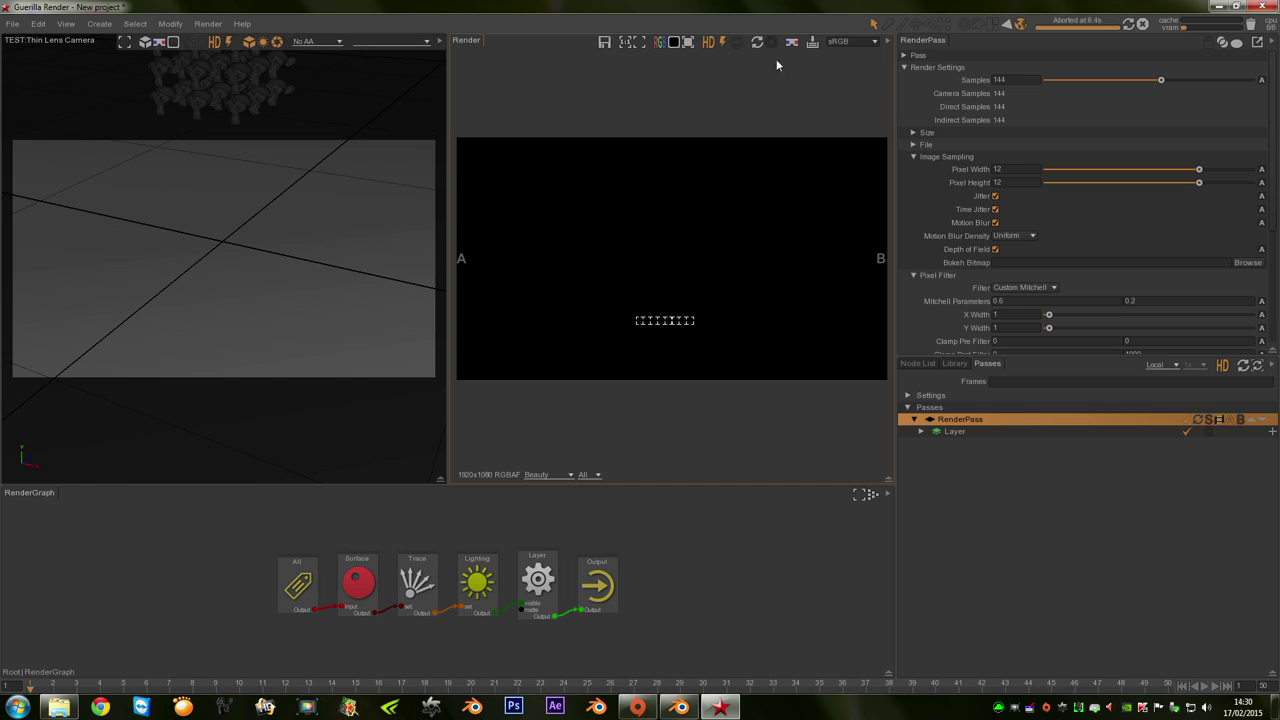
{"action": "left_click", "coordinate": [919, 365]}
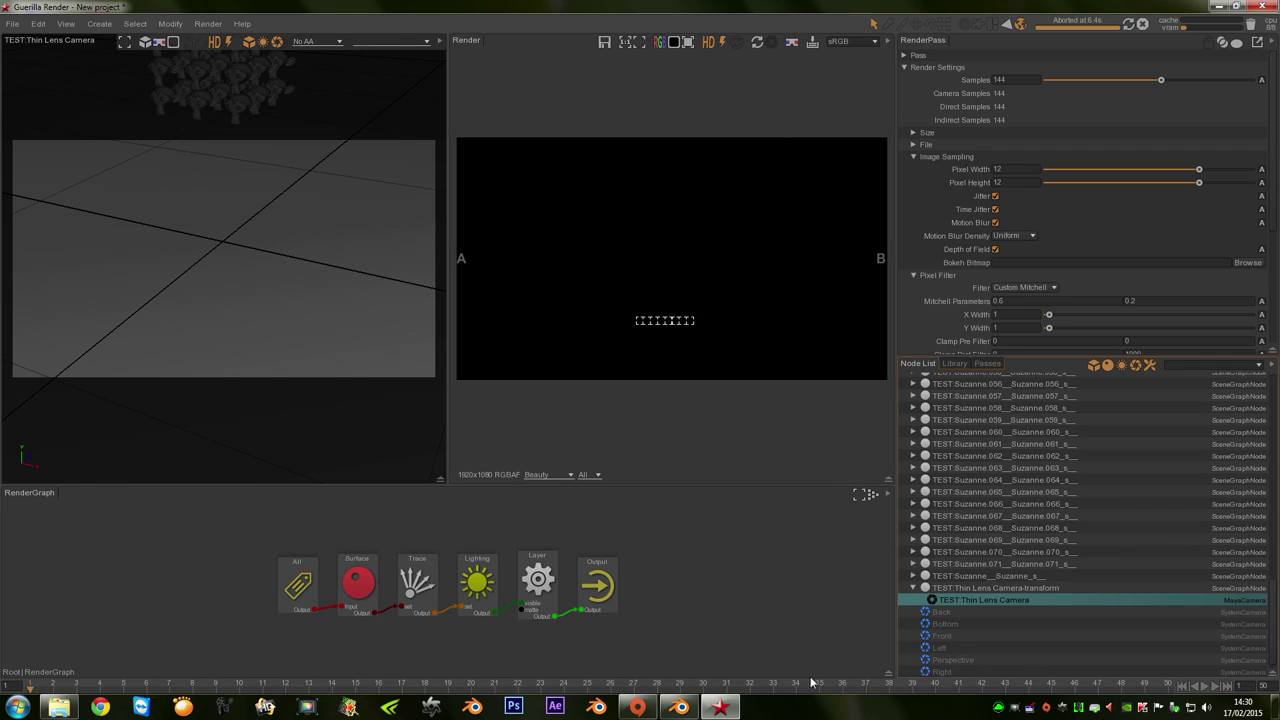
{"action": "double_click", "coordinate": [688, 598]}
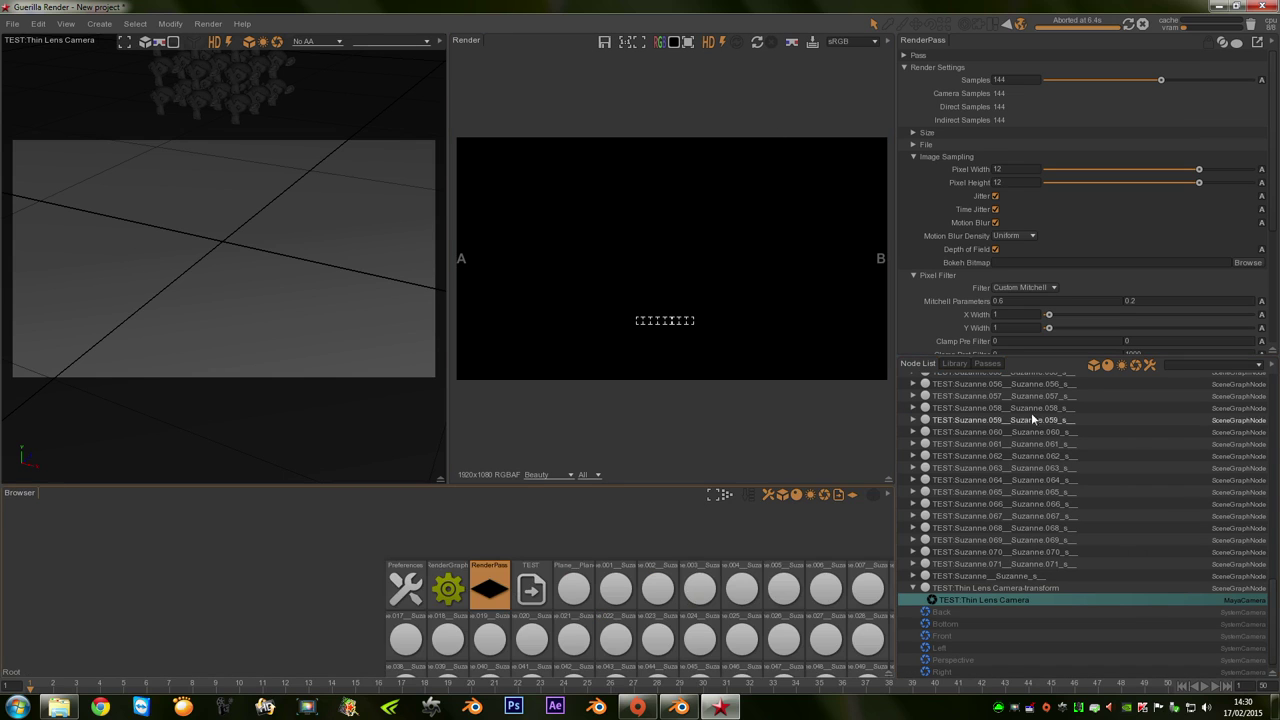
{"action": "left_click", "coordinate": [951, 365]}
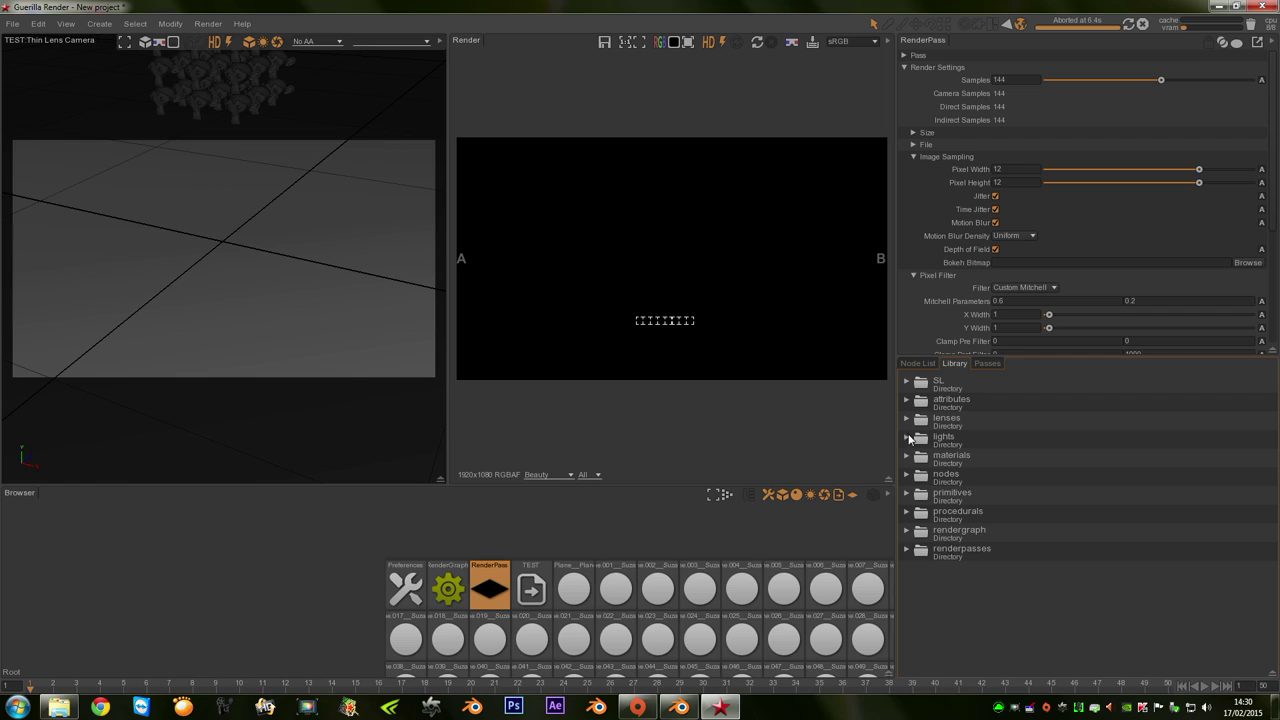
{"action": "left_click", "coordinate": [907, 437]}
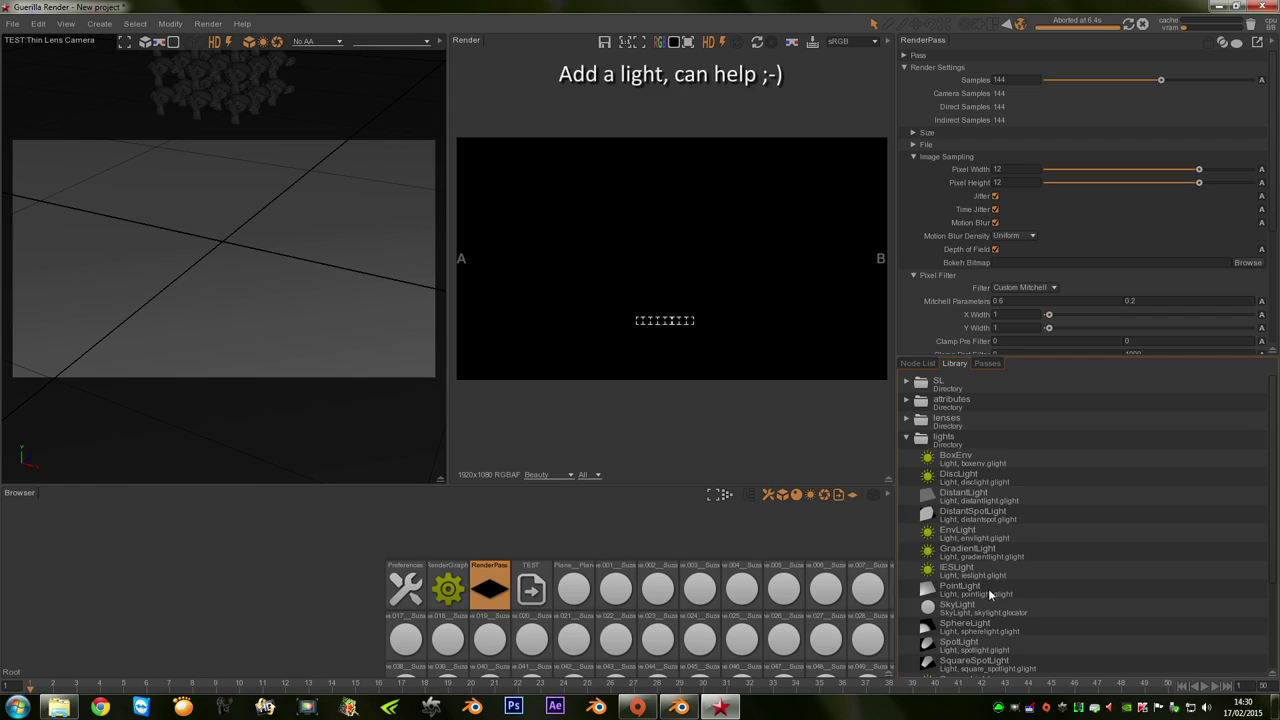
{"action": "left_click", "coordinate": [970, 607]}
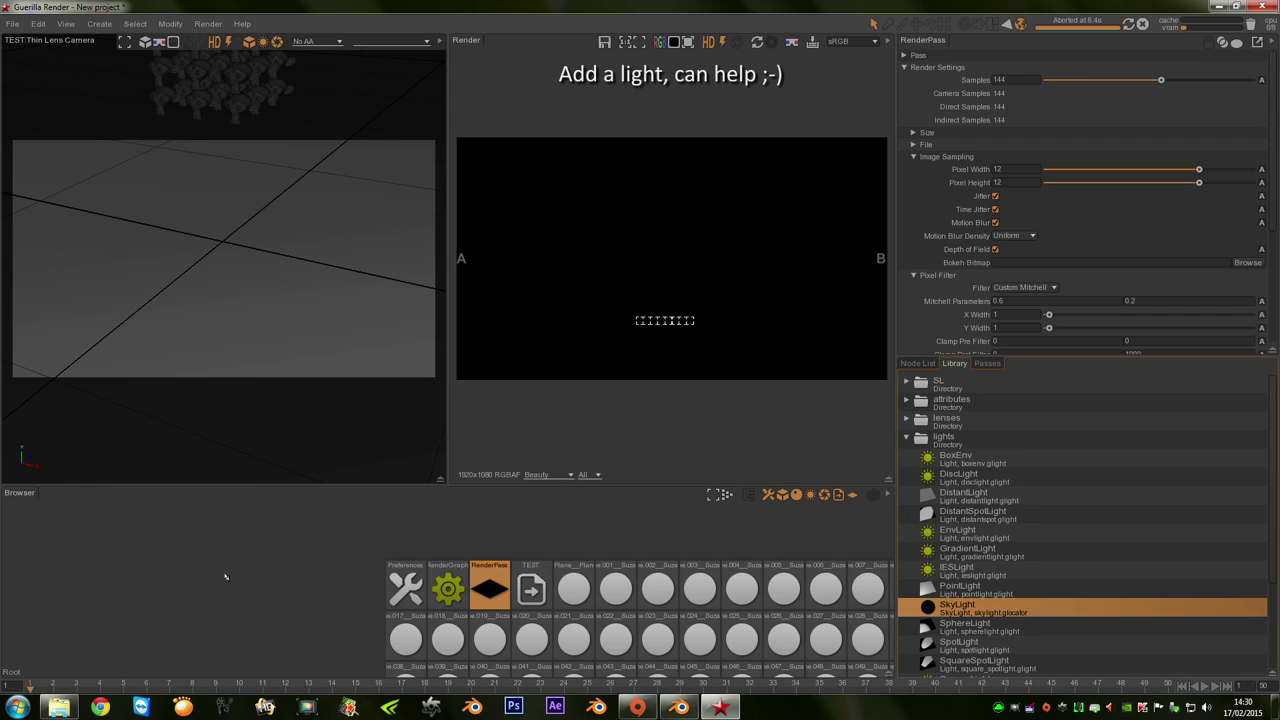
{"action": "left_click_drag", "start_coordinate": [226, 577], "coordinate": [218, 582]}
Re-render and stop it, then advance the animation to about frame 30.
{"action": "double_click", "coordinate": [62, 511]}
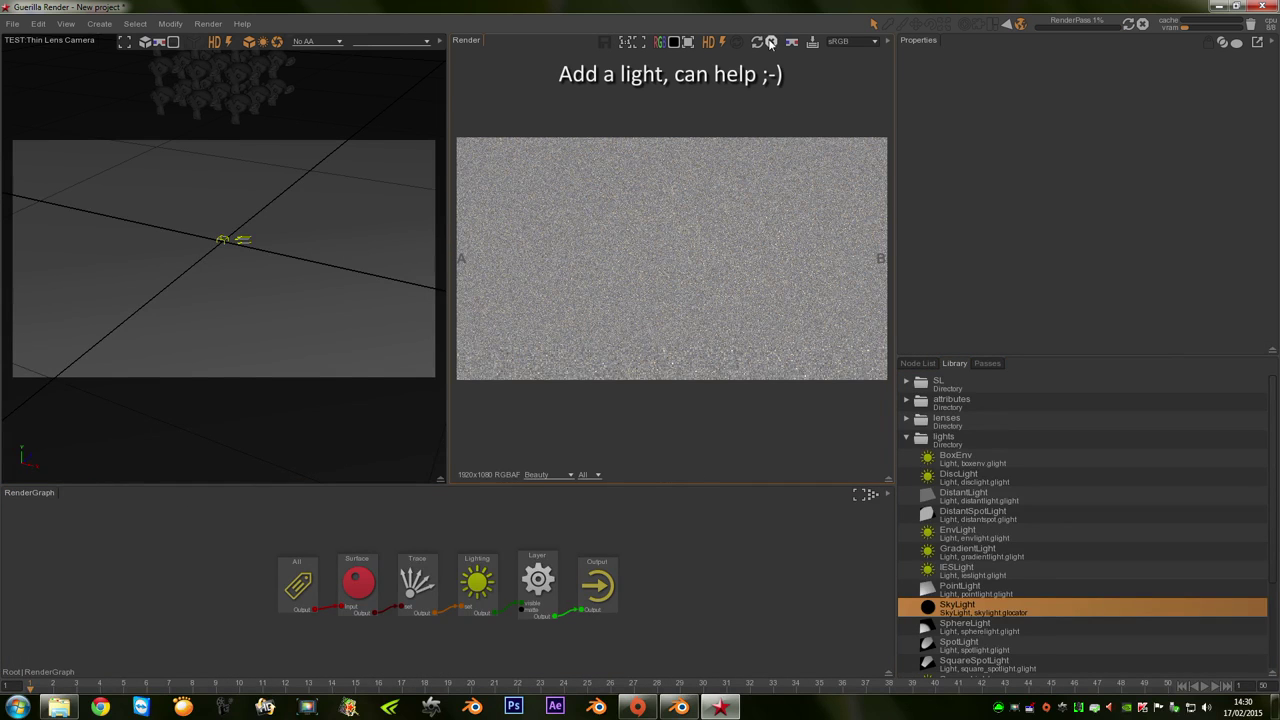
{"action": "left_click", "coordinate": [771, 42]}
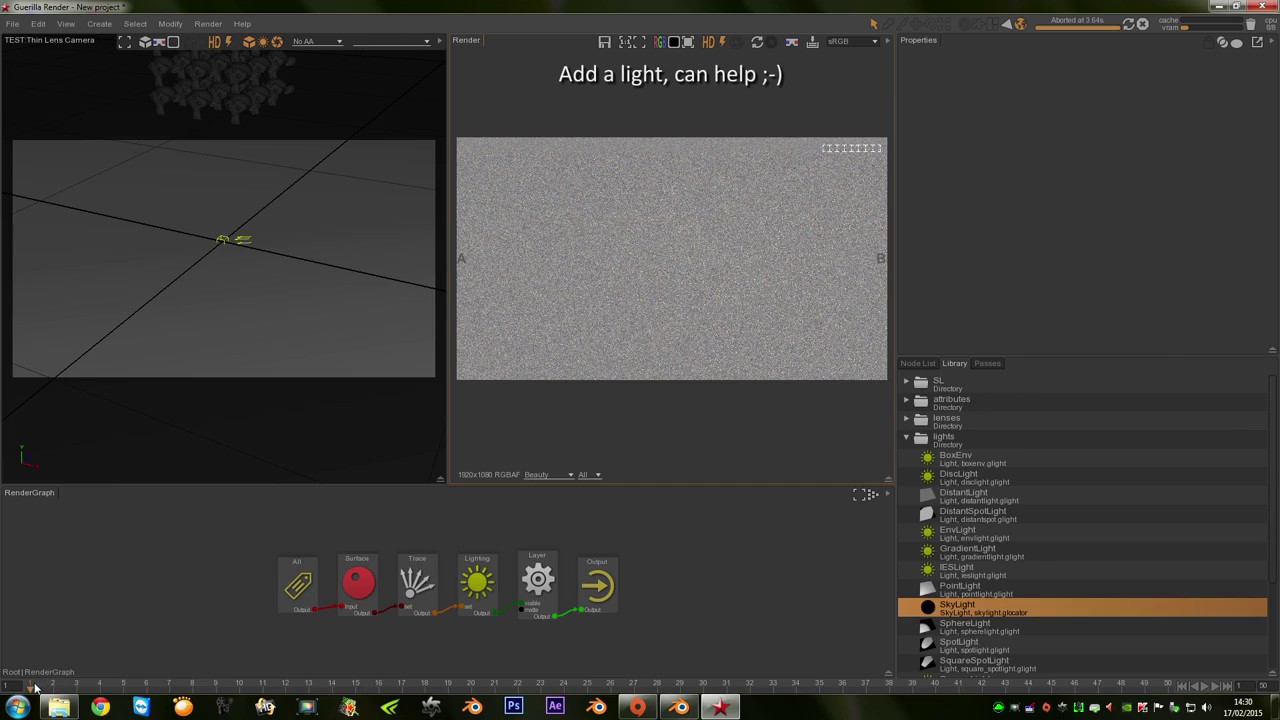
{"action": "mouse_move", "coordinate": [44, 686]}
{"action": "left_mouse_down"}
{"action": "mouse_move", "coordinate": [742, 682]}
{"action": "mouse_move", "coordinate": [1140, 642]}
{"action": "mouse_move", "coordinate": [1217, 648]}
{"action": "left_mouse_up"}
Extend the animation end frame to 250 and scrub forward to around frame 66.
{"action": "left_click", "coordinate": [1264, 685]}
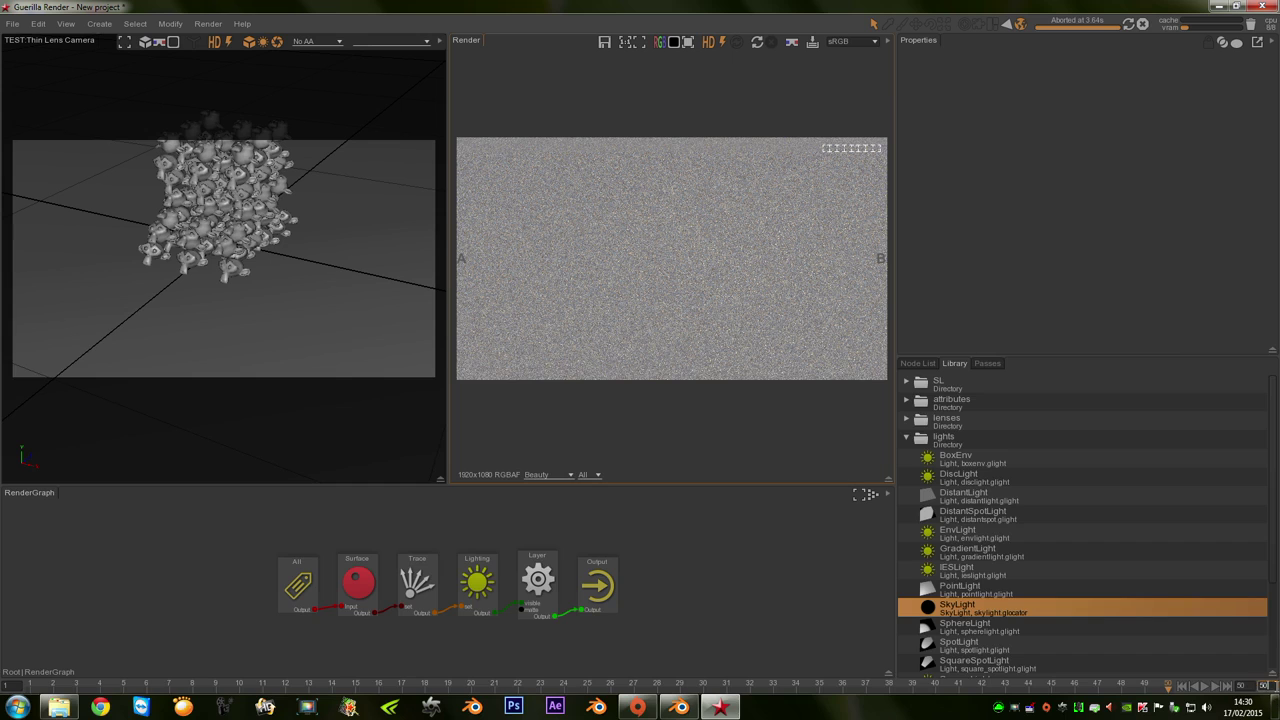
{"action": "type", "text": "250"}
{"action": "key", "text": "Return"}
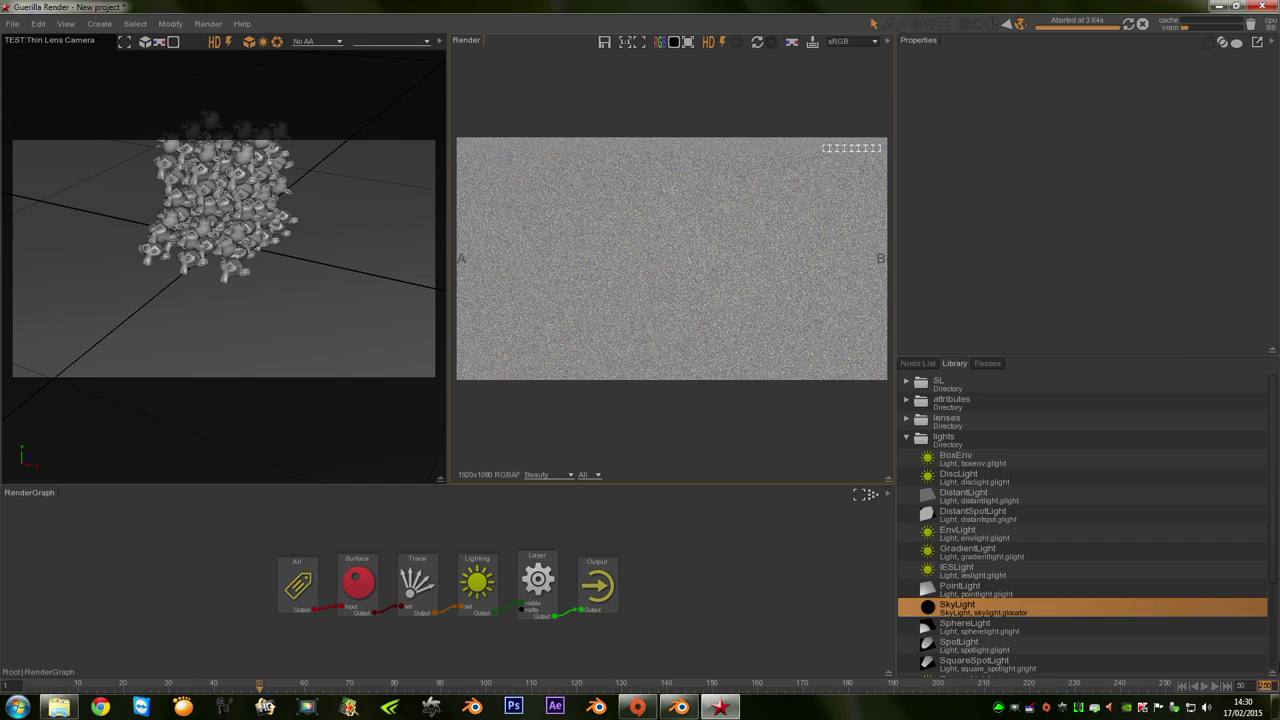
{"action": "left_click", "coordinate": [282, 686]}
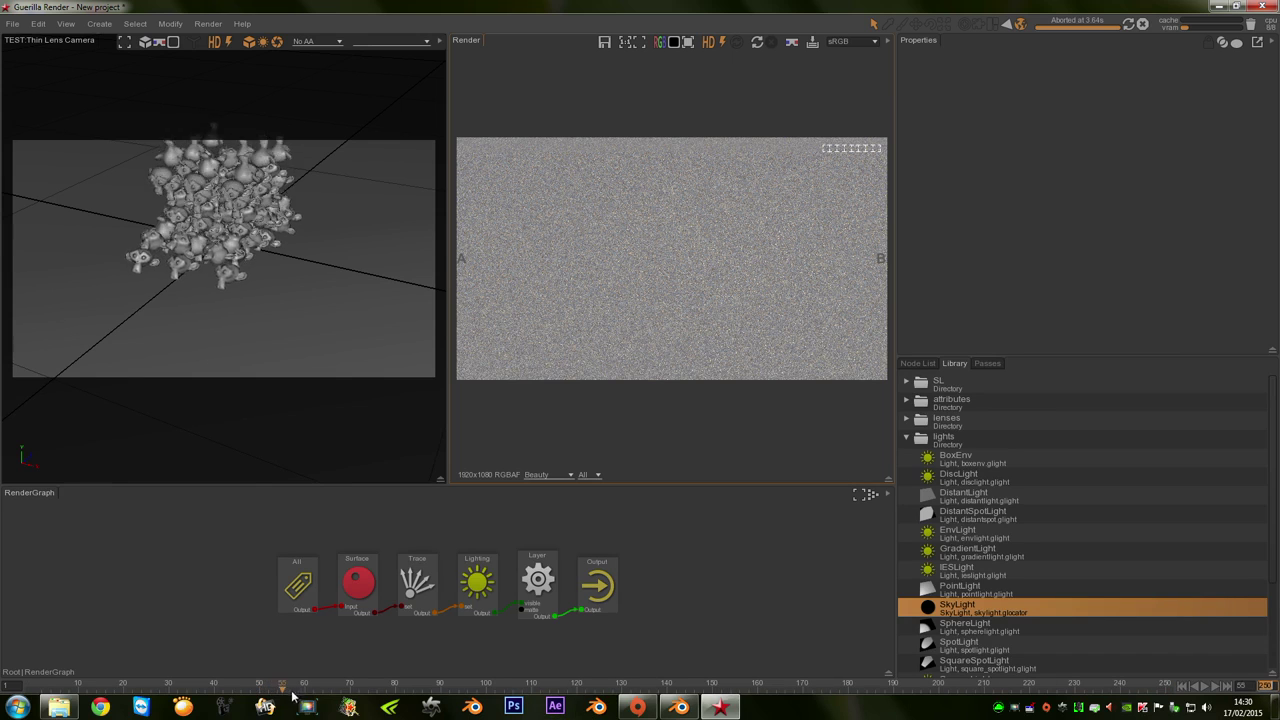
{"action": "left_click_drag", "start_coordinate": [292, 692], "coordinate": [331, 686]}
Set viewport anti-aliasing to AA x16, then render frame 33.
{"action": "left_click", "coordinate": [305, 43]}
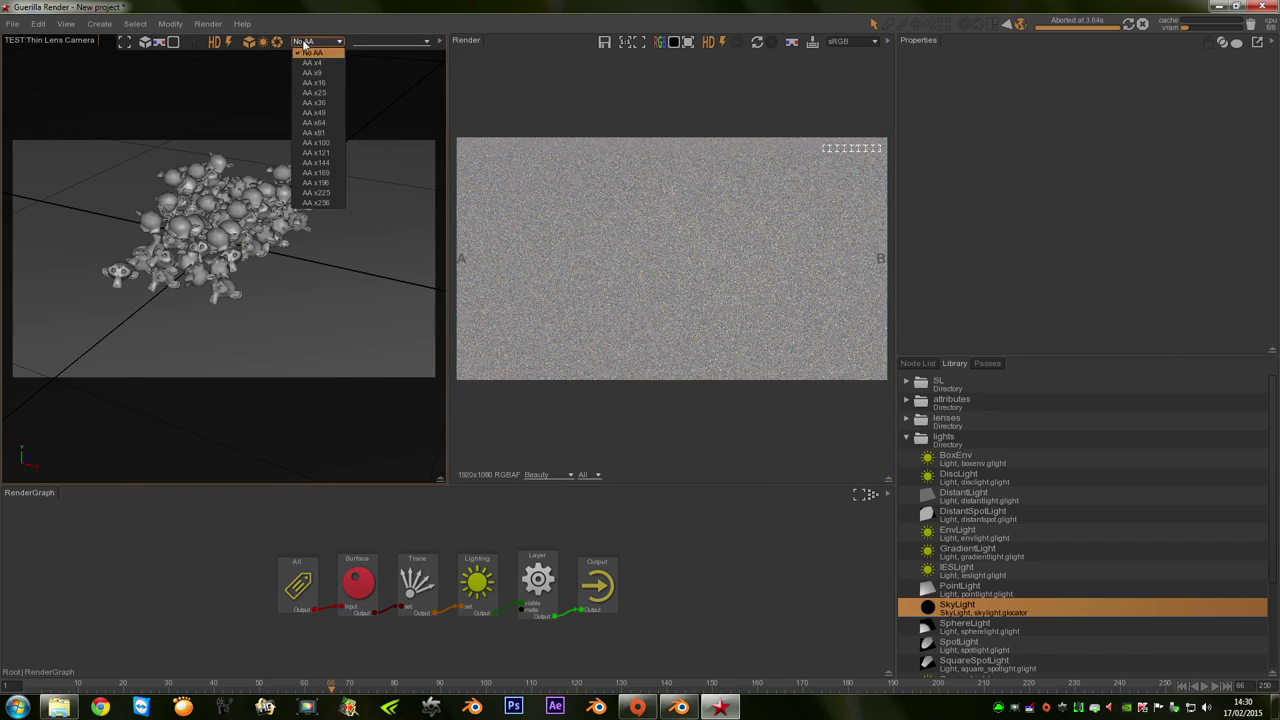
{"action": "left_click", "coordinate": [315, 83]}
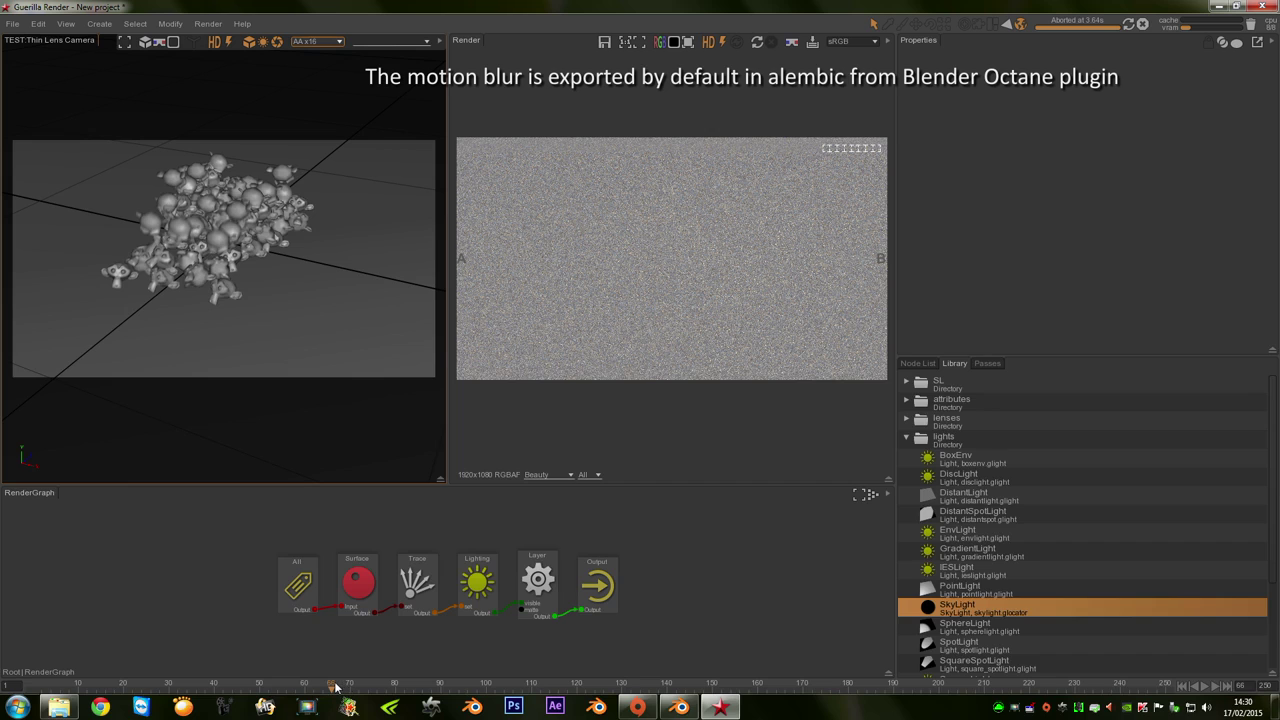
{"action": "mouse_move", "coordinate": [336, 686]}
{"action": "left_mouse_down"}
{"action": "mouse_move", "coordinate": [165, 667]}
{"action": "mouse_move", "coordinate": [193, 658]}
{"action": "left_mouse_up"}
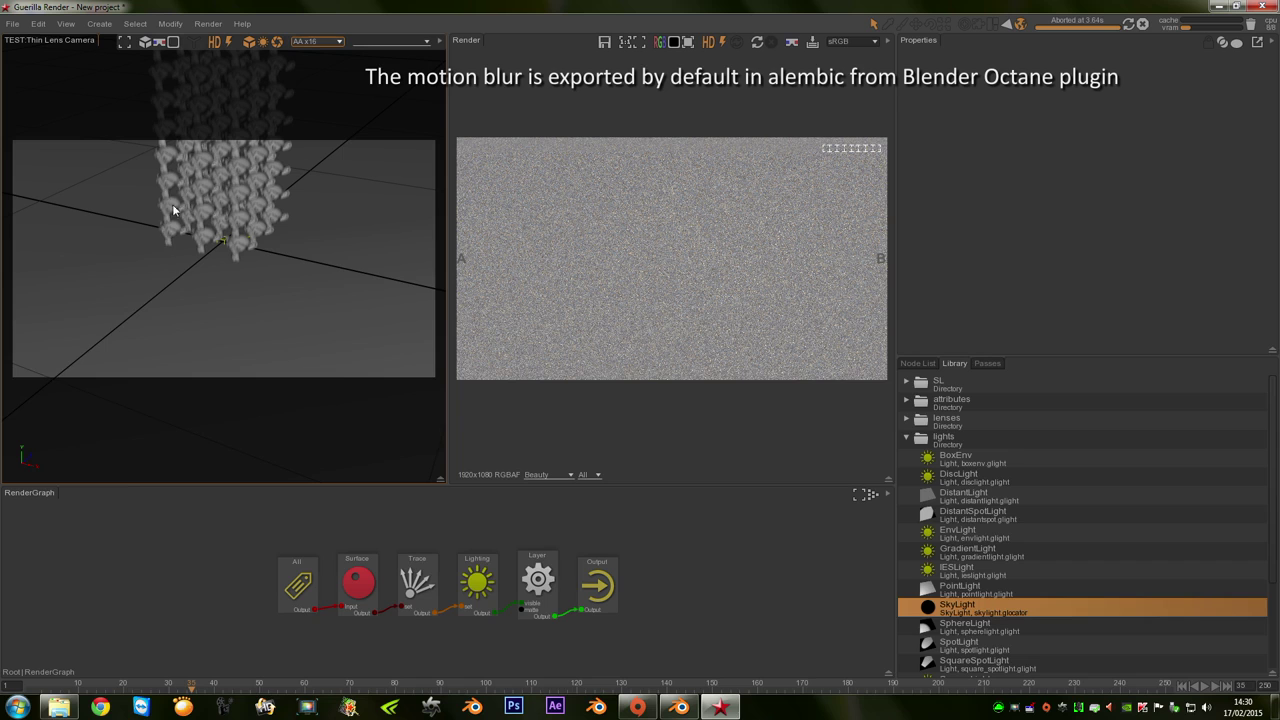
{"action": "left_click", "coordinate": [757, 42]}
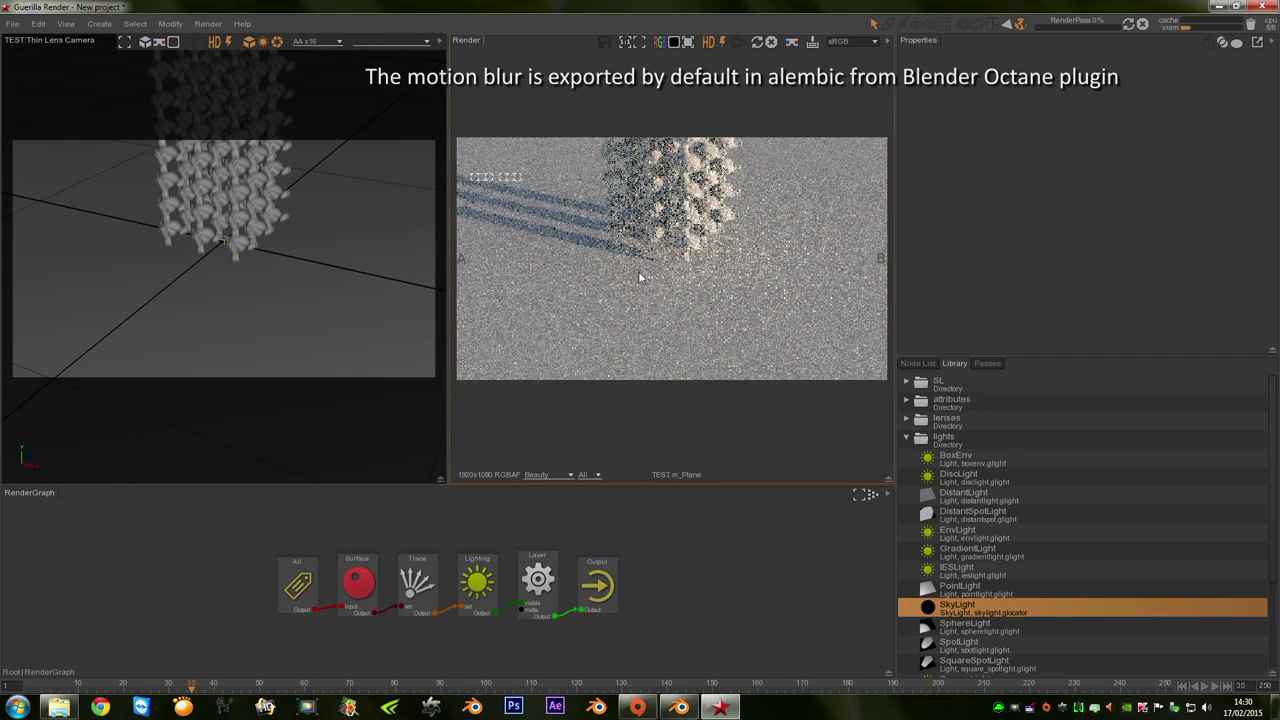
Abort the render, re-render only a region around the falling heads, then stop it.
{"action": "left_click", "coordinate": [771, 42]}
{"action": "mouse_move", "coordinate": [562, 137]}
{"action": "left_mouse_down"}
{"action": "mouse_move", "coordinate": [797, 294]}
{"action": "mouse_move", "coordinate": [753, 290]}
{"action": "left_mouse_up"}
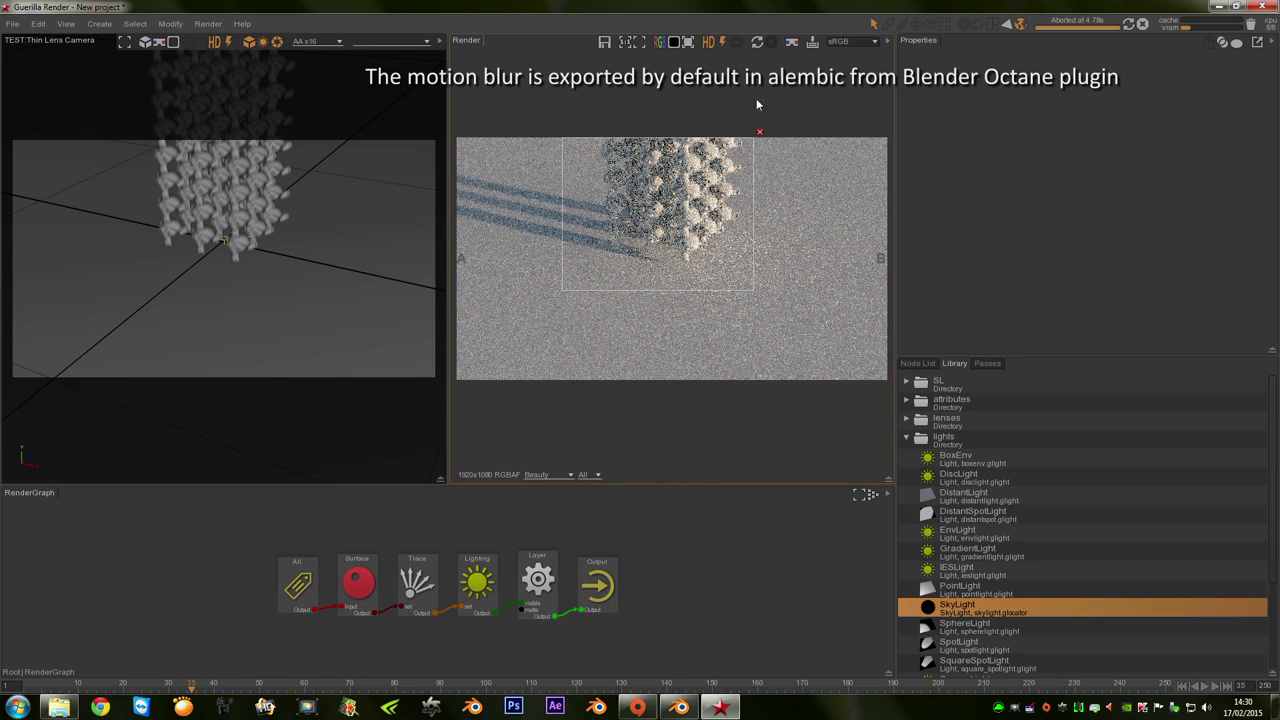
{"action": "left_click", "coordinate": [757, 43]}
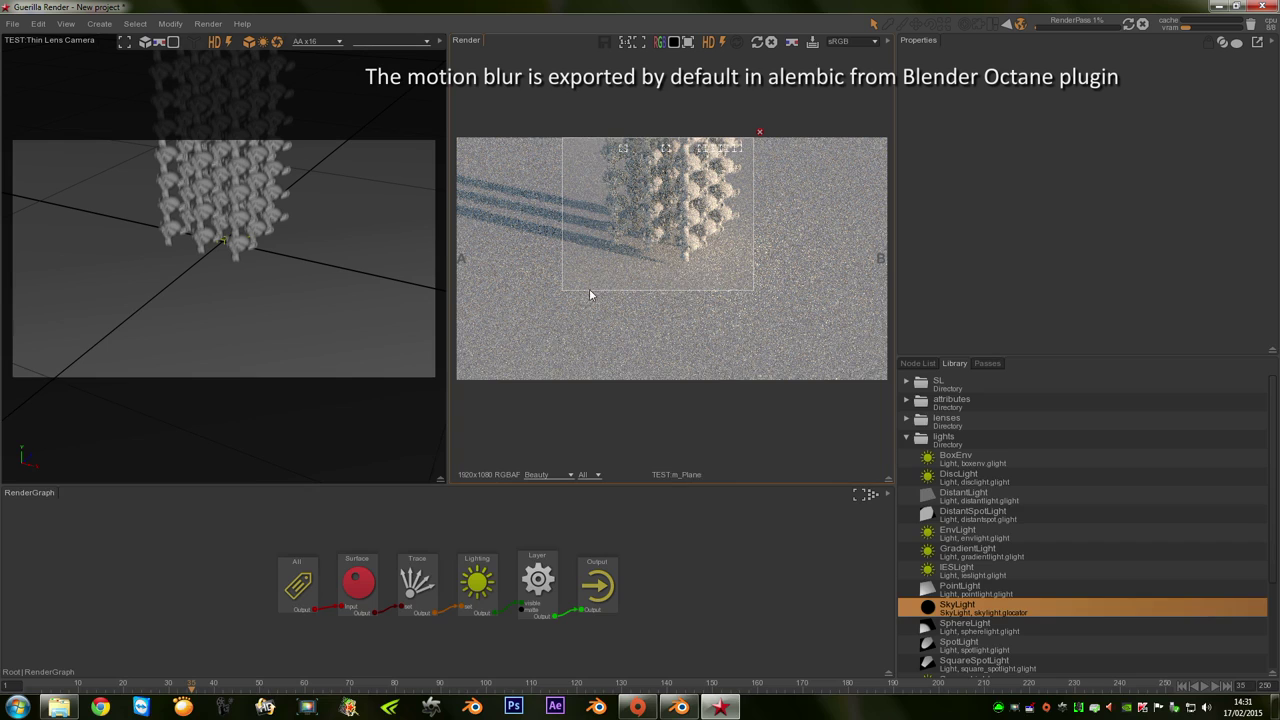
{"action": "left_click", "coordinate": [771, 42]}
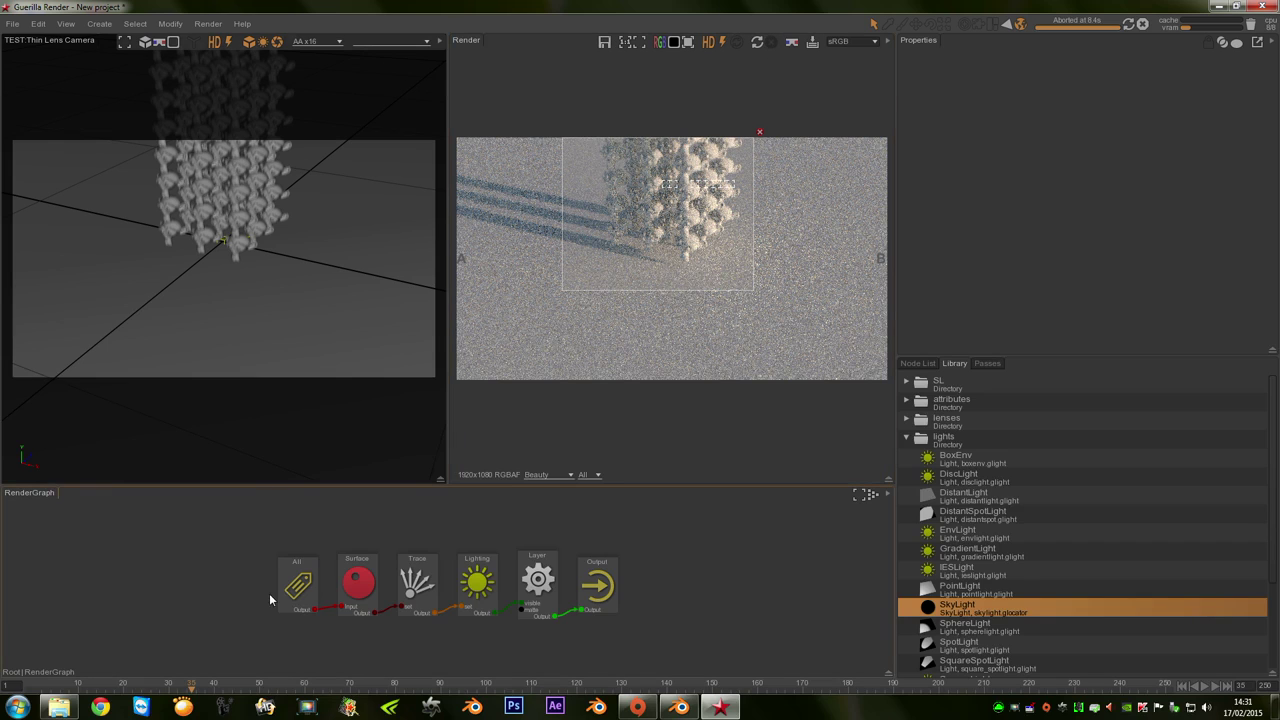
Rearrange the All and Surface nodes and paste a second Surface1 shader with Mode None.
{"action": "left_click_drag", "start_coordinate": [280, 594], "coordinate": [153, 557]}
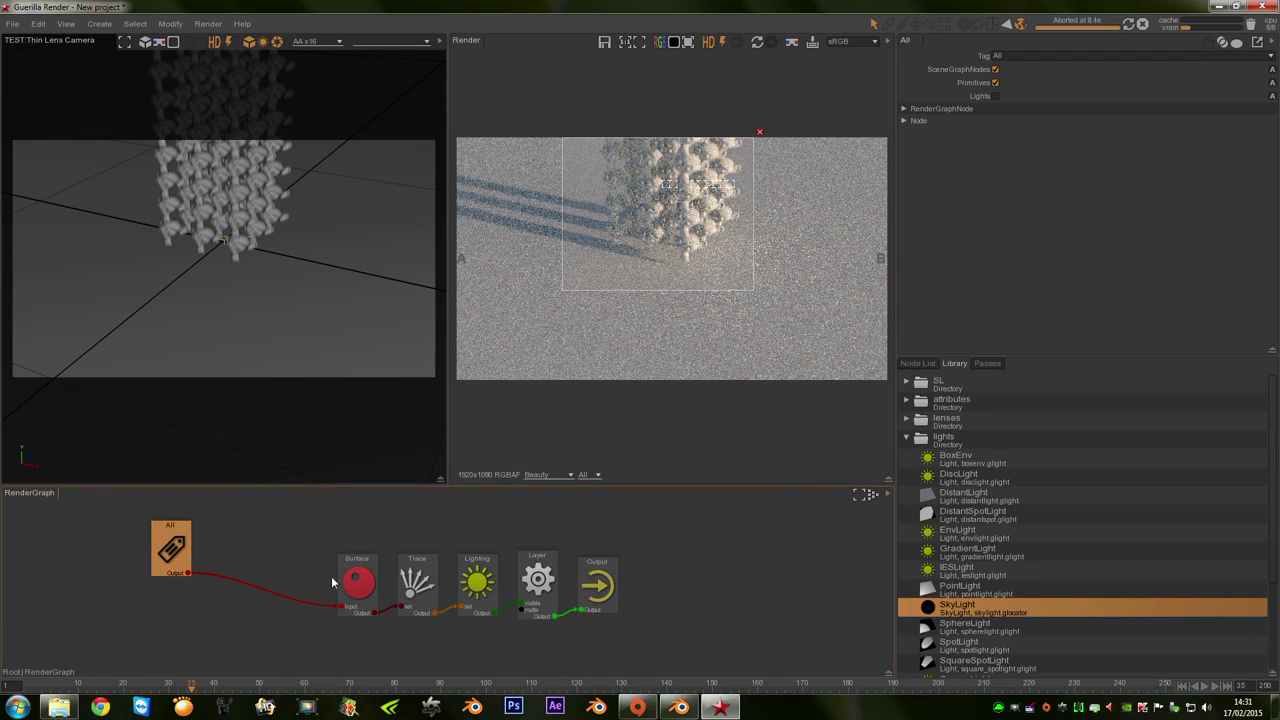
{"action": "left_click_drag", "start_coordinate": [359, 584], "coordinate": [252, 553]}
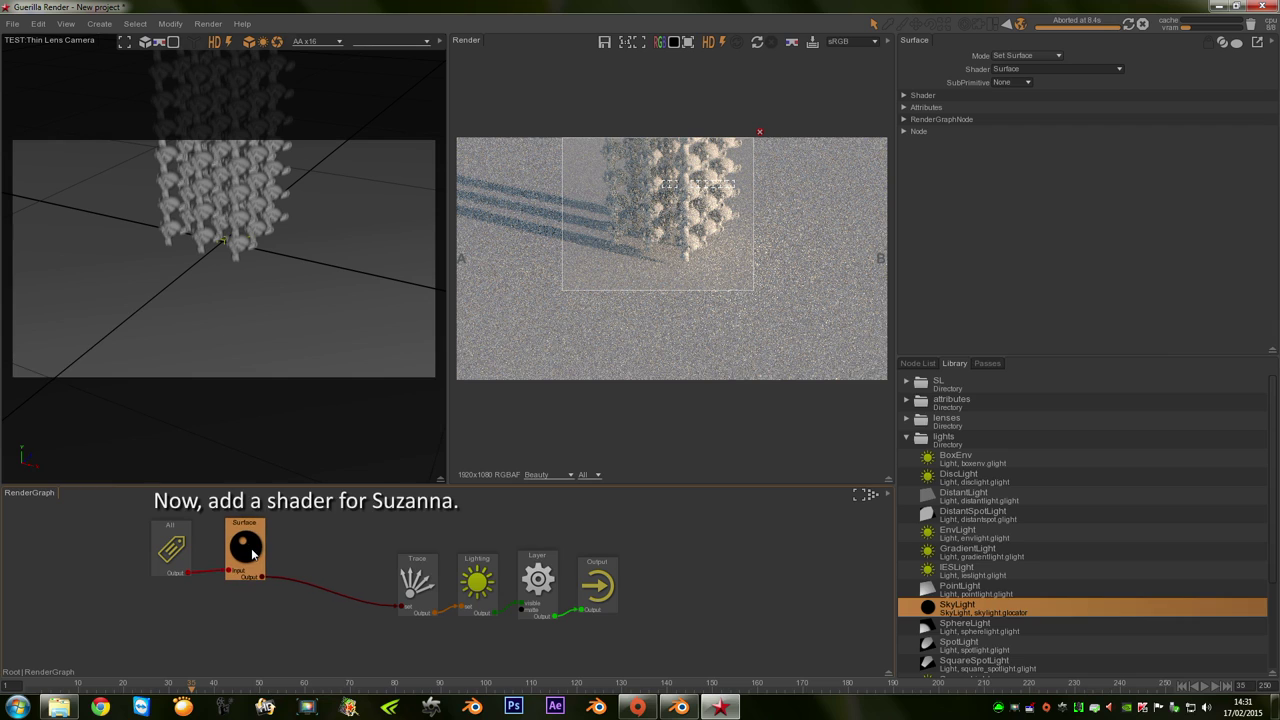
{"action": "left_click", "coordinate": [248, 594]}
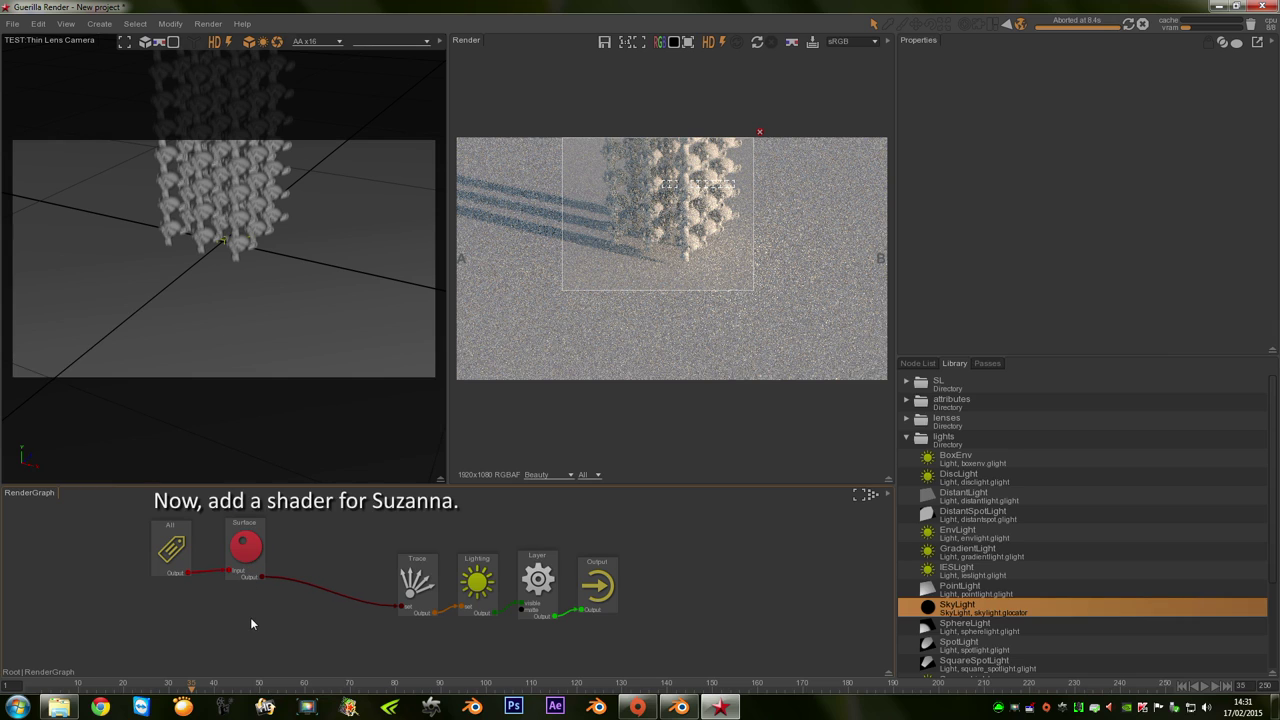
{"action": "key", "text": "ctrl+v"}
{"action": "left_click_drag", "start_coordinate": [270, 645], "coordinate": [244, 611]}
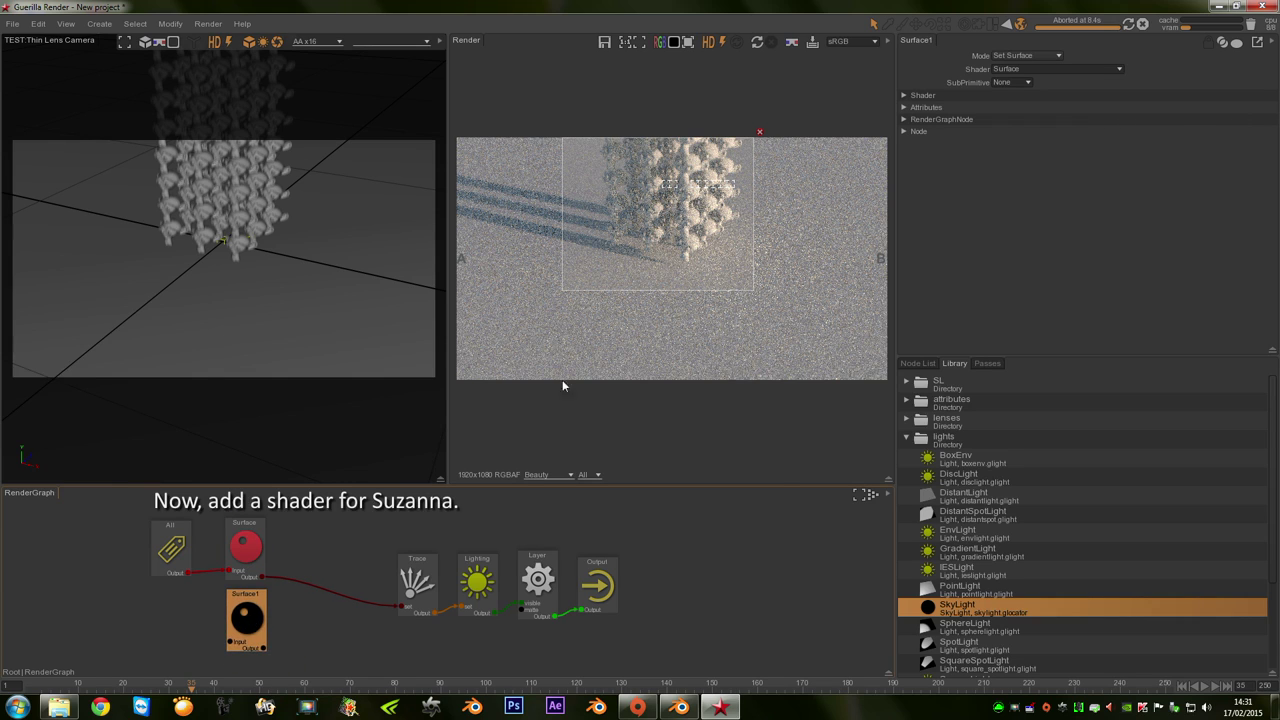
{"action": "left_click", "coordinate": [1020, 68]}
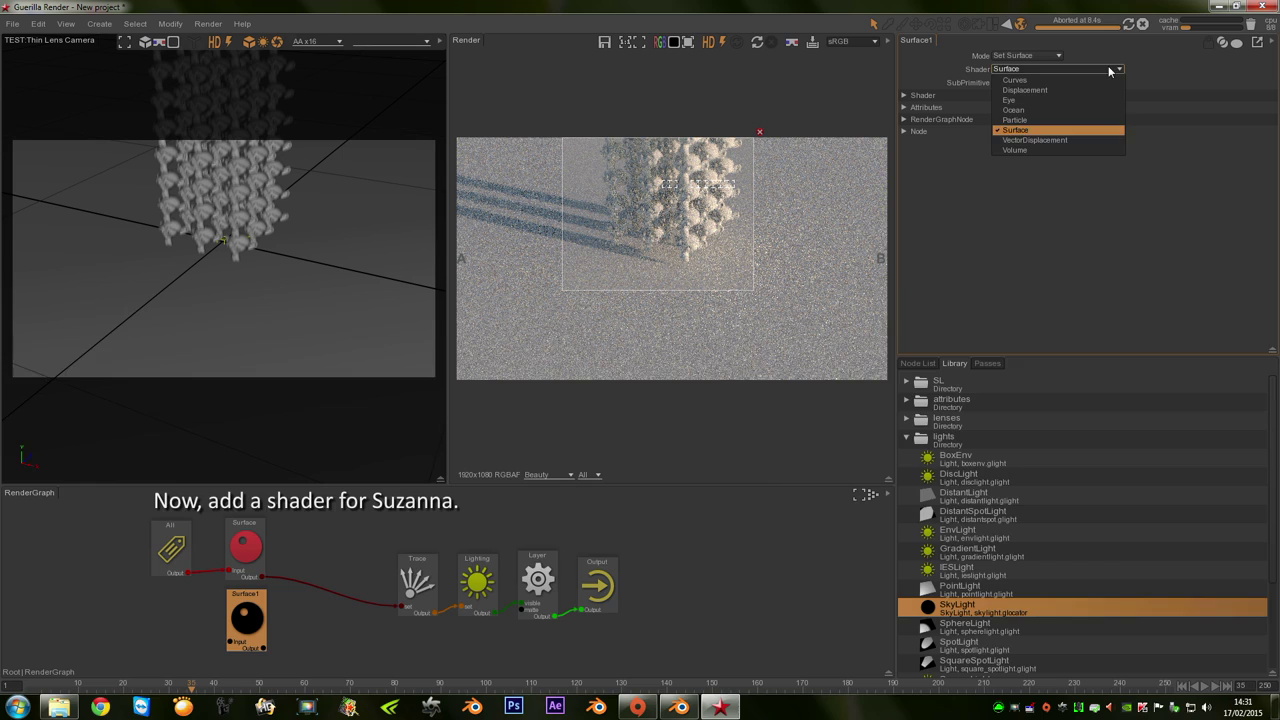
{"action": "left_click", "coordinate": [1018, 56]}
{"action": "left_click", "coordinate": [1013, 66]}
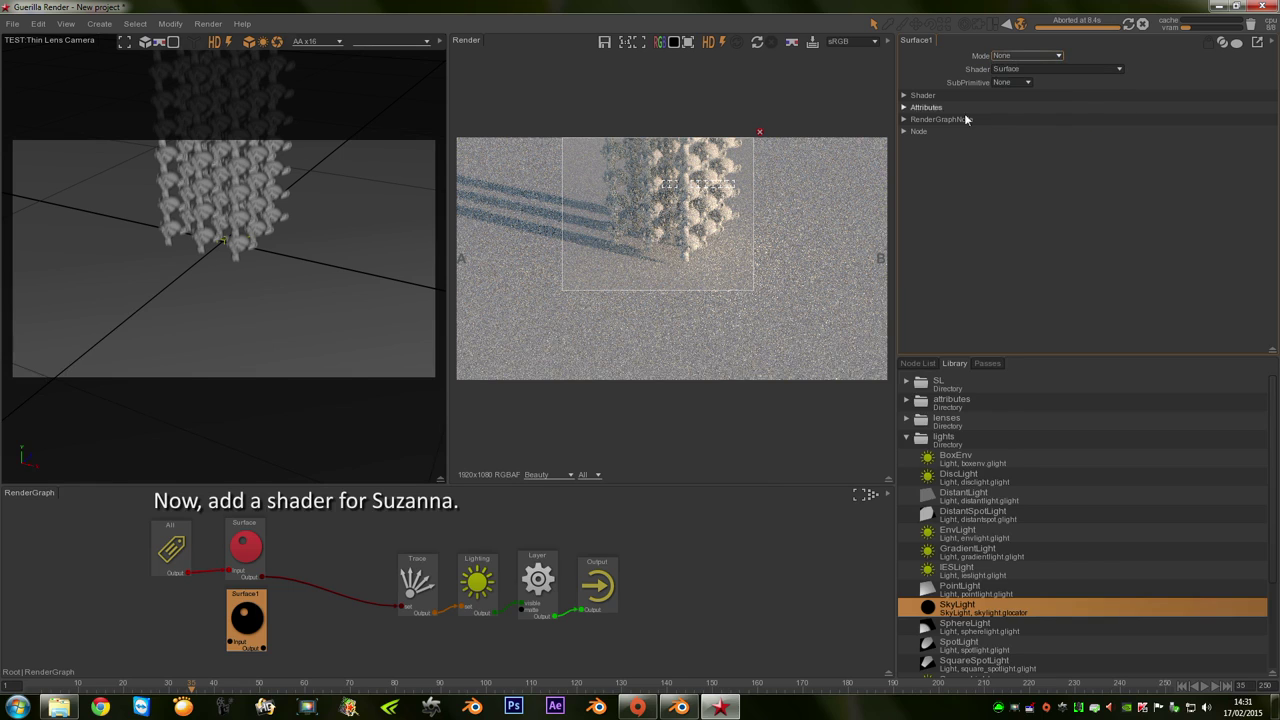
Set Surface1's Shader Diffuse colour to orange-red in the Color Picker.
{"action": "left_click", "coordinate": [915, 95]}
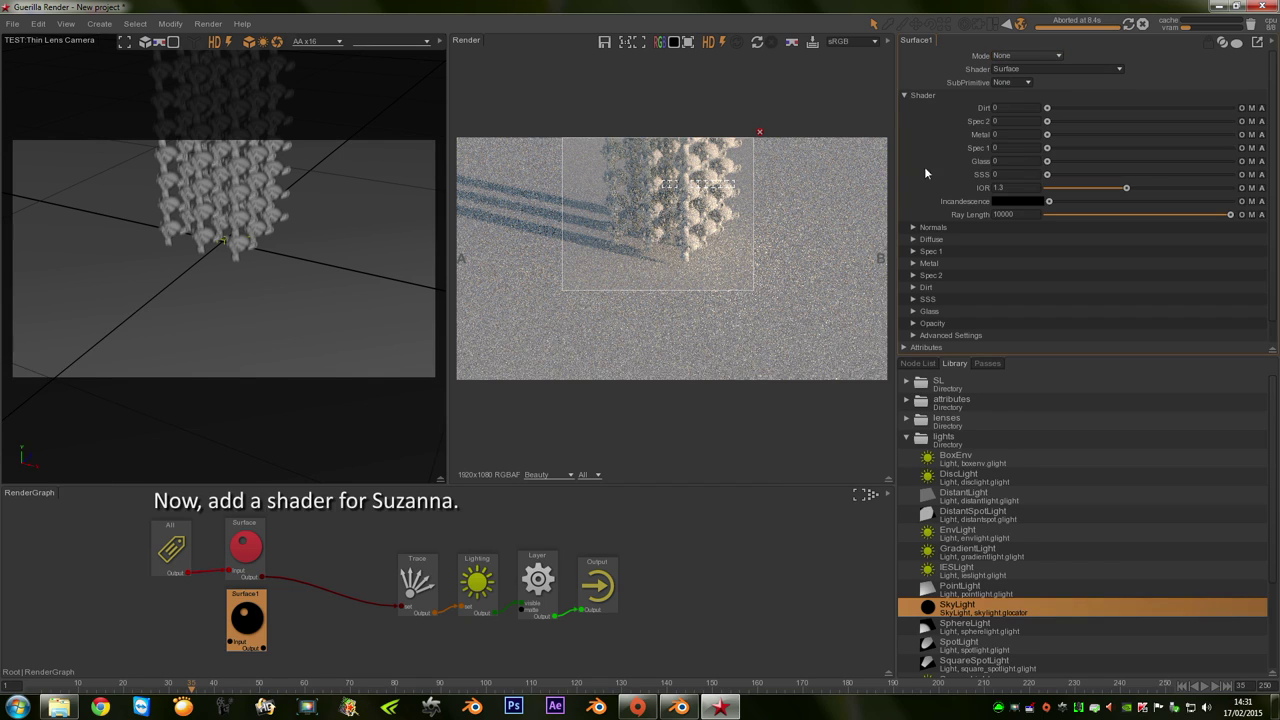
{"action": "left_click", "coordinate": [928, 239]}
{"action": "left_click", "coordinate": [1004, 254]}
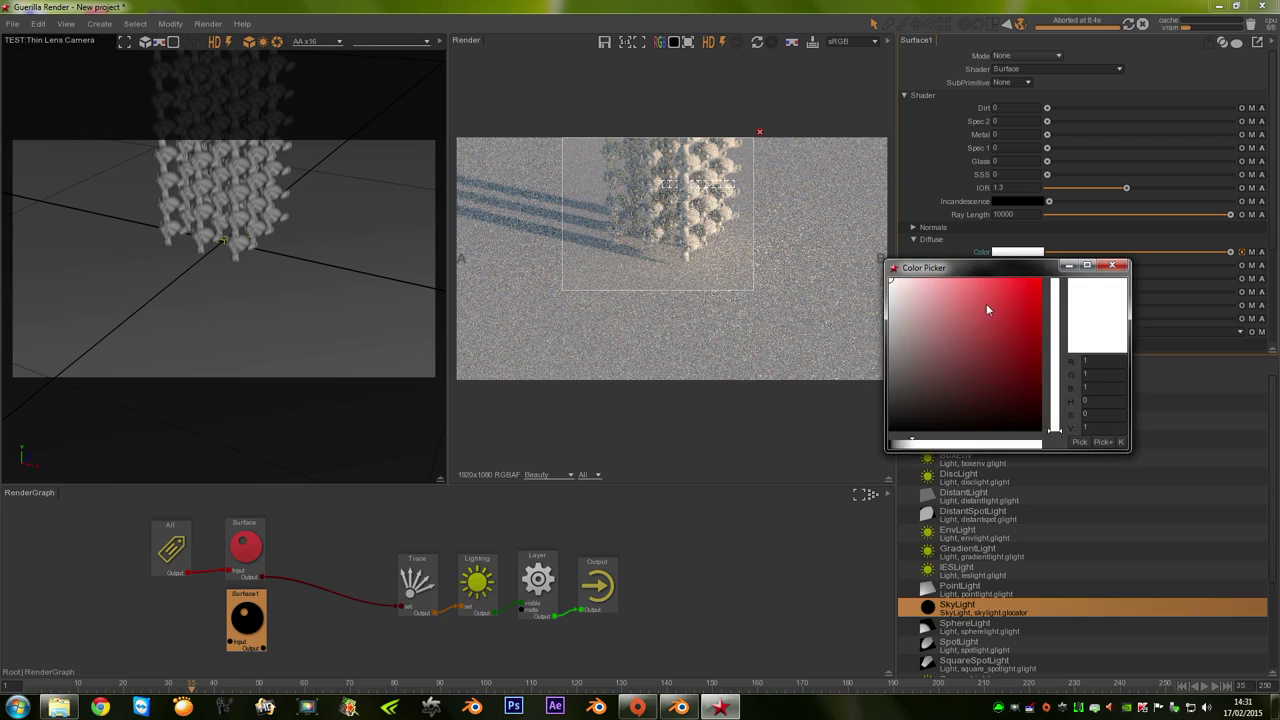
{"action": "left_click", "coordinate": [1016, 291]}
{"action": "left_click", "coordinate": [1056, 428]}
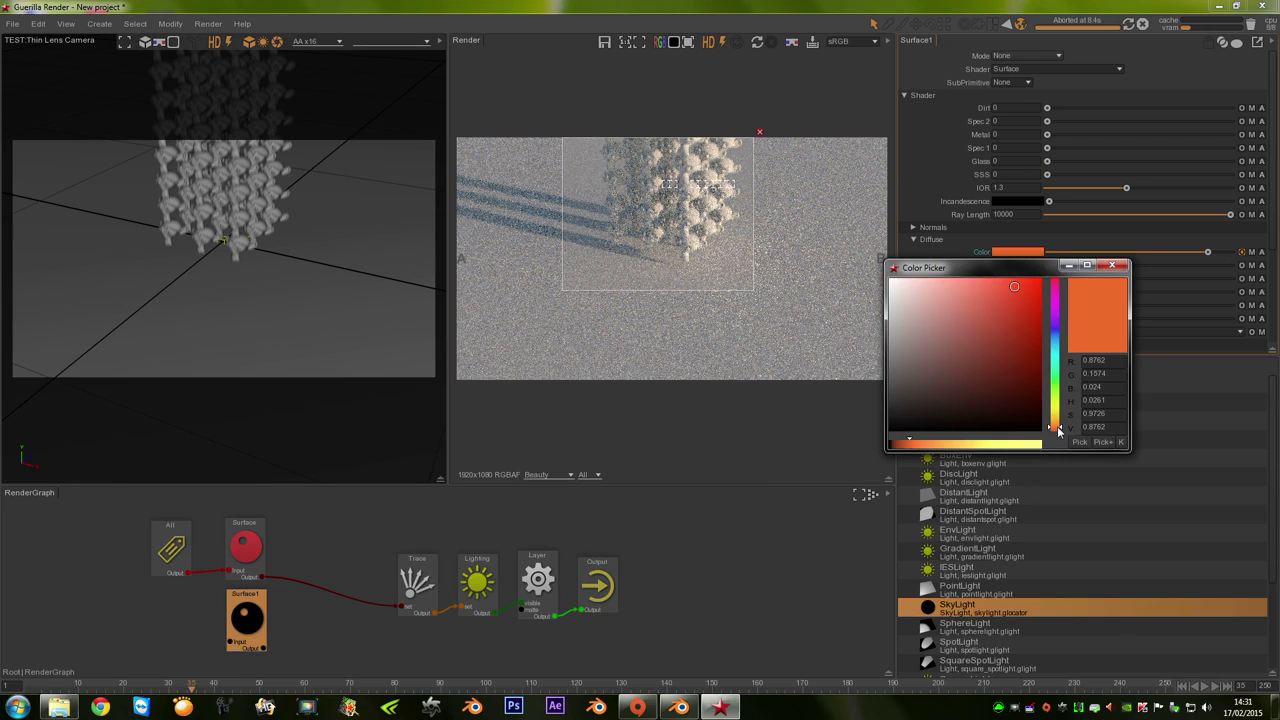
{"action": "left_click_drag", "start_coordinate": [1058, 430], "coordinate": [1056, 432]}
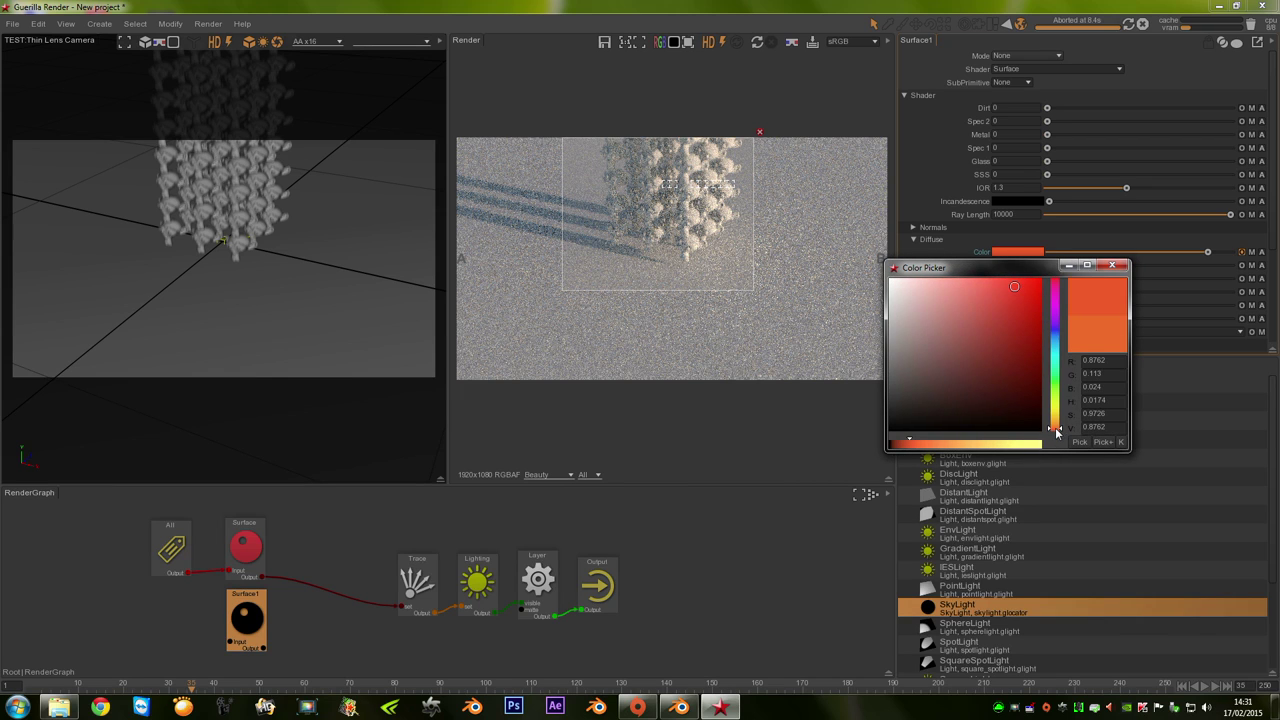
{"action": "left_click", "coordinate": [1112, 265]}
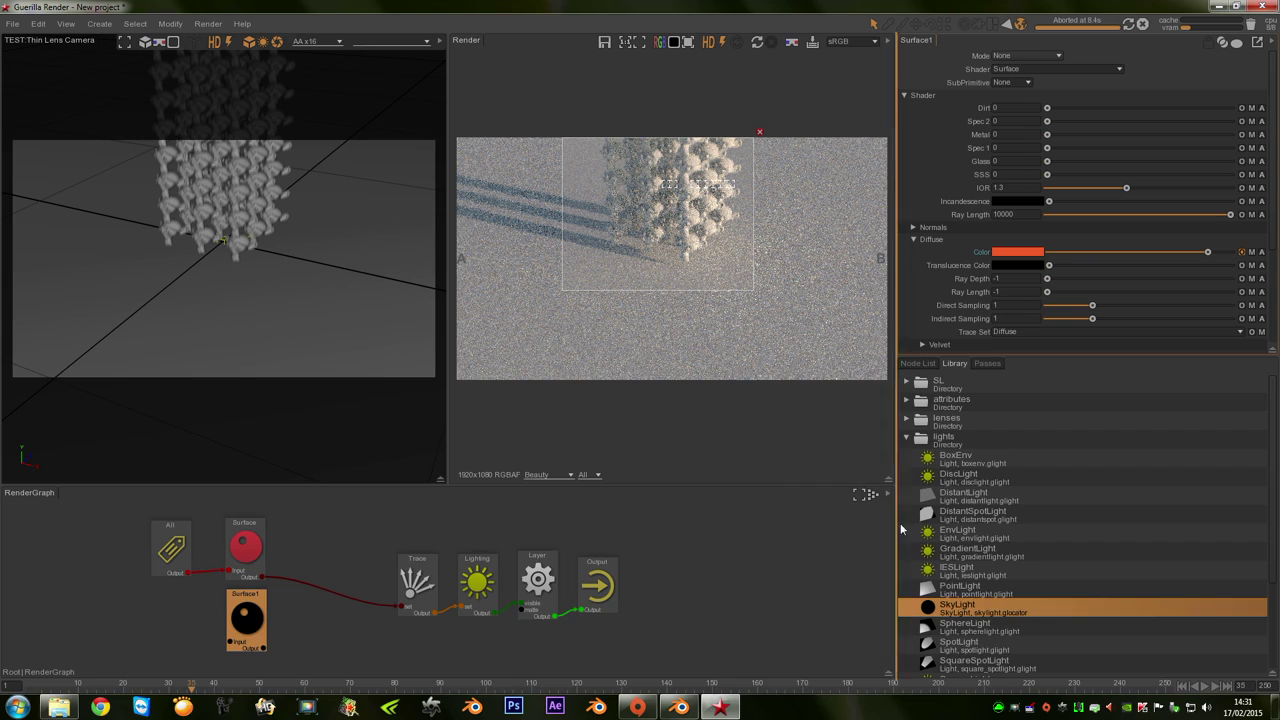
{"action": "left_click", "coordinate": [917, 363]}
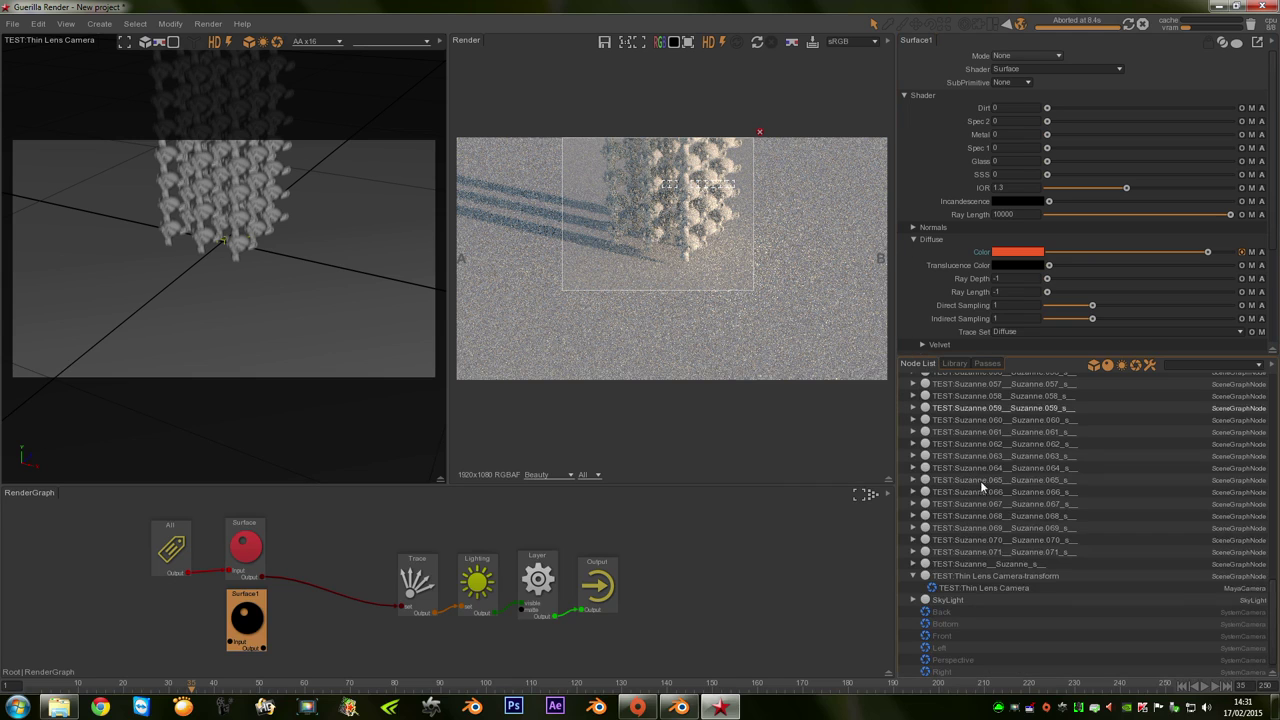
Bring a Suzanne node into the render graph with its Path trimmed to 'Suzanne'.
{"action": "left_click", "coordinate": [1034, 551]}
{"action": "left_click_drag", "start_coordinate": [119, 601], "coordinate": [170, 632]}
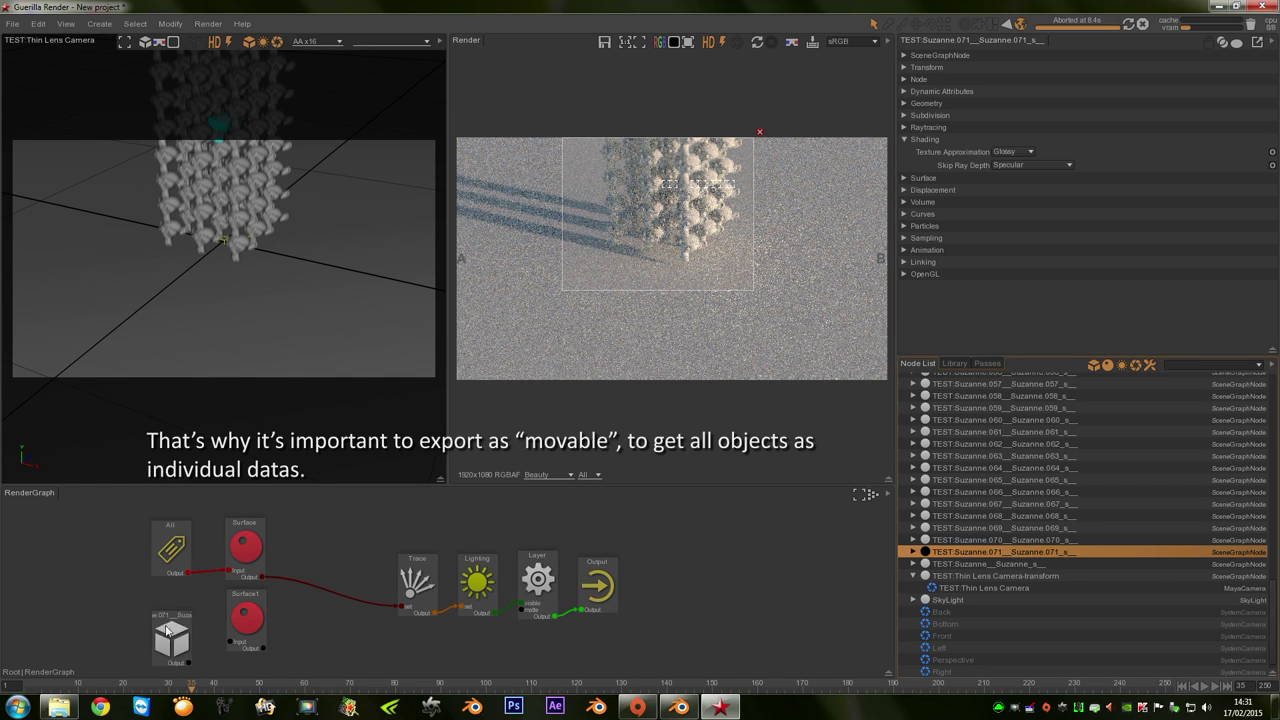
{"action": "left_click", "coordinate": [172, 637]}
{"action": "left_click", "coordinate": [1184, 55]}
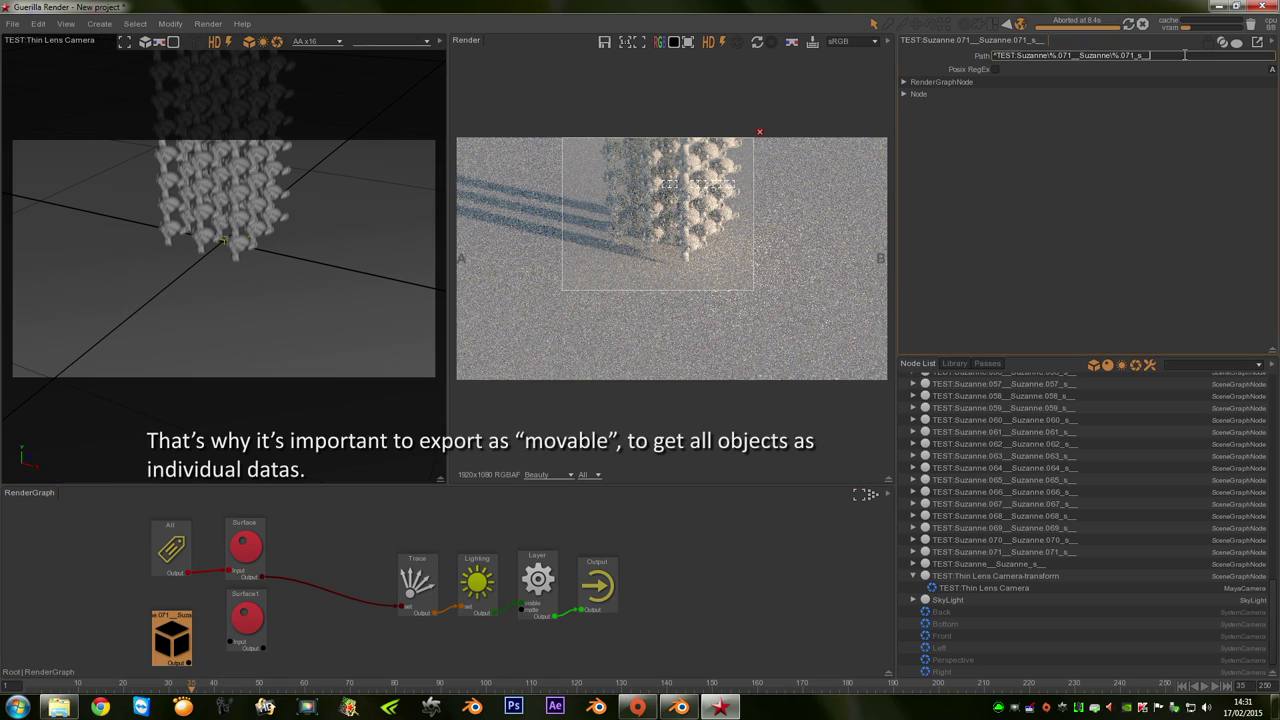
{"action": "key", "text": "BackSpace"}
{"action": "key", "text": "BackSpace"}
{"action": "key", "text": "BackSpace"}
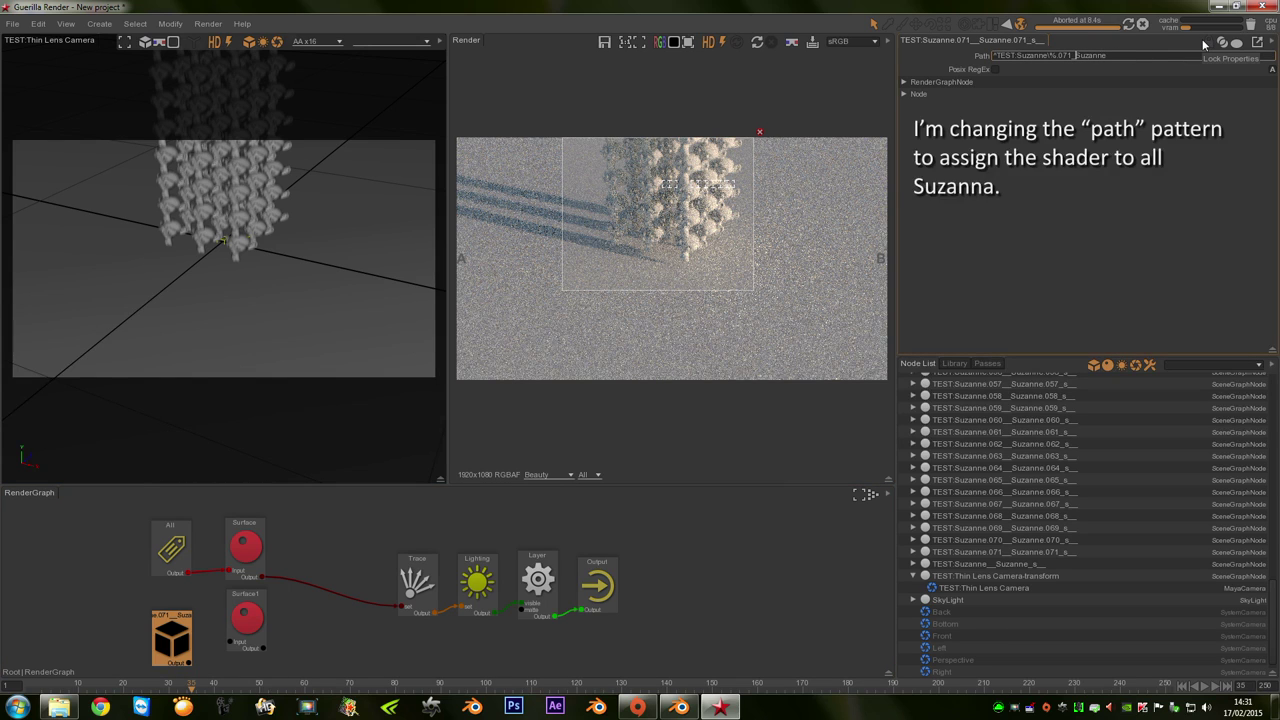
{"action": "key", "text": "BackSpace"}
{"action": "key", "text": "BackSpace"}
{"action": "key", "text": "BackSpace"}
{"action": "key", "text": "BackSpace"}
{"action": "key", "text": "BackSpace"}
{"action": "key", "text": "BackSpace"}
{"action": "key", "text": "BackSpace"}
{"action": "key", "text": "BackSpace"}
{"action": "key", "text": "BackSpace"}
{"action": "key", "text": "Return"}
{"action": "left_click", "coordinate": [90, 641]}
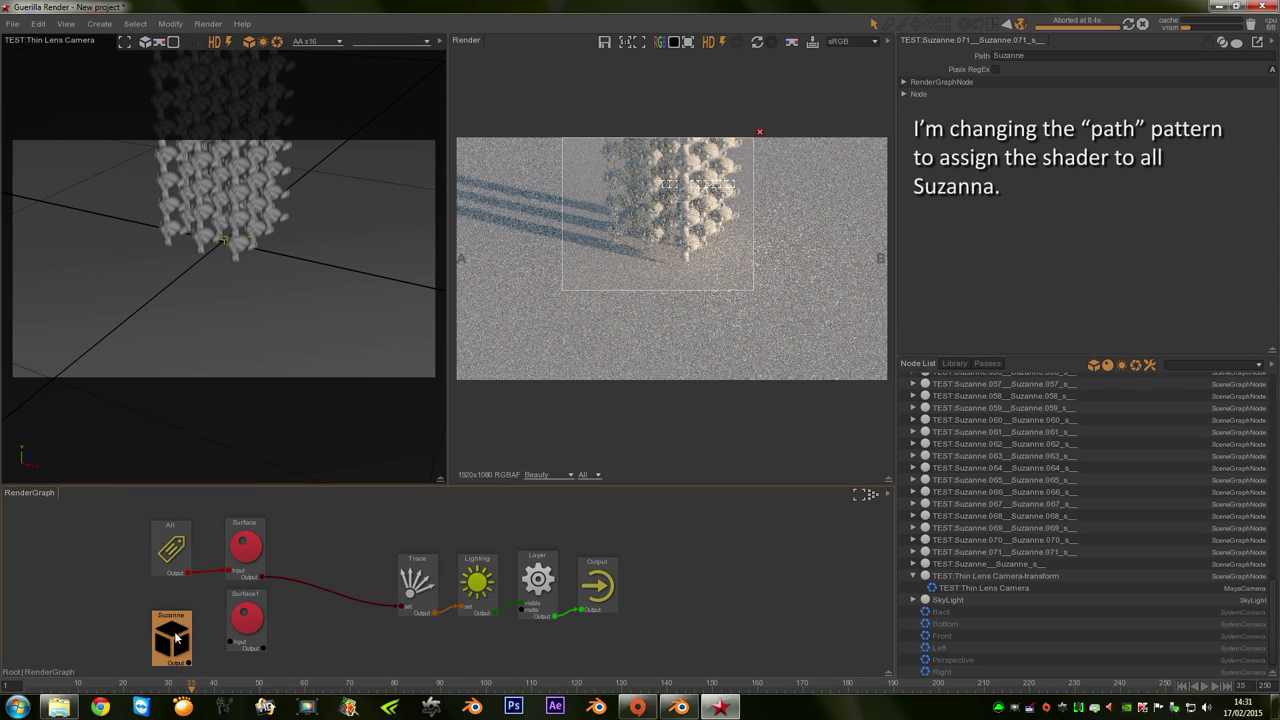
{"action": "left_click_drag", "start_coordinate": [176, 640], "coordinate": [97, 617]}
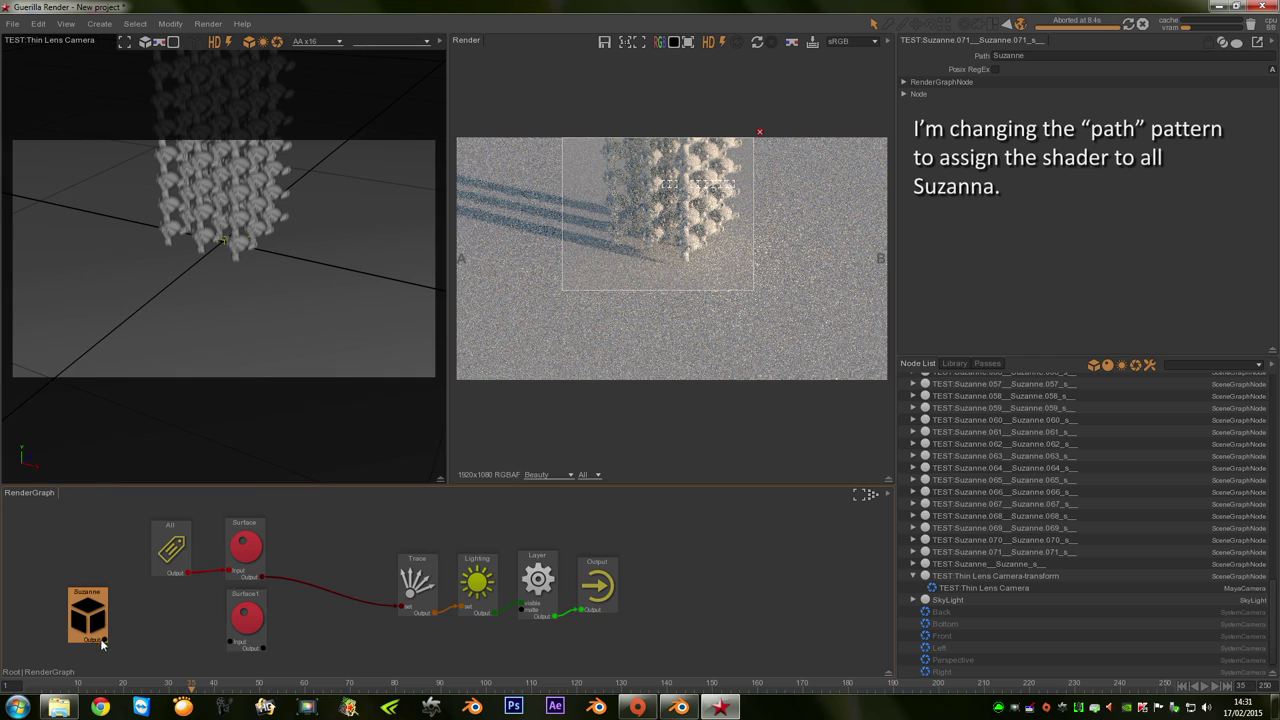
Wire Suzanne into Surface1, set the union node Mode to override, and re-render.
{"action": "mouse_move", "coordinate": [104, 640]}
{"action": "left_mouse_down"}
{"action": "mouse_move", "coordinate": [228, 643]}
{"action": "mouse_move", "coordinate": [343, 584]}
{"action": "left_mouse_up"}
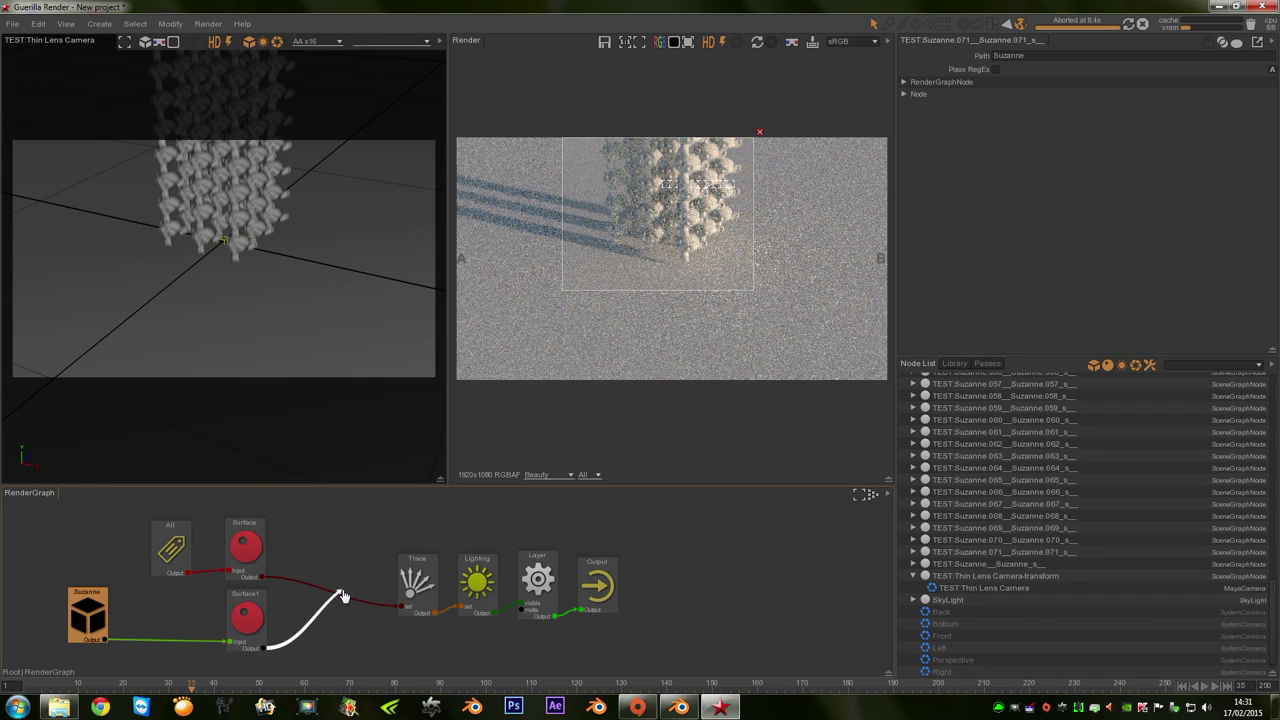
{"action": "left_click", "coordinate": [341, 584]}
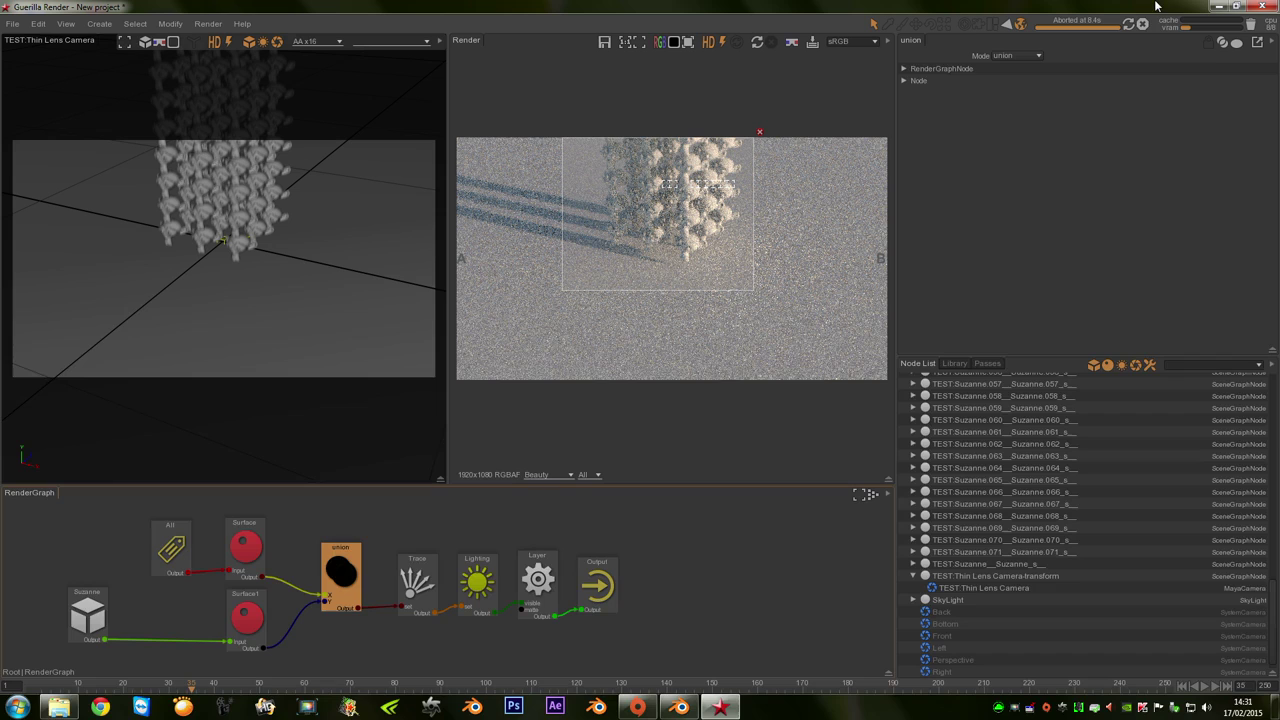
{"action": "left_click", "coordinate": [1017, 55]}
{"action": "left_click", "coordinate": [1015, 96]}
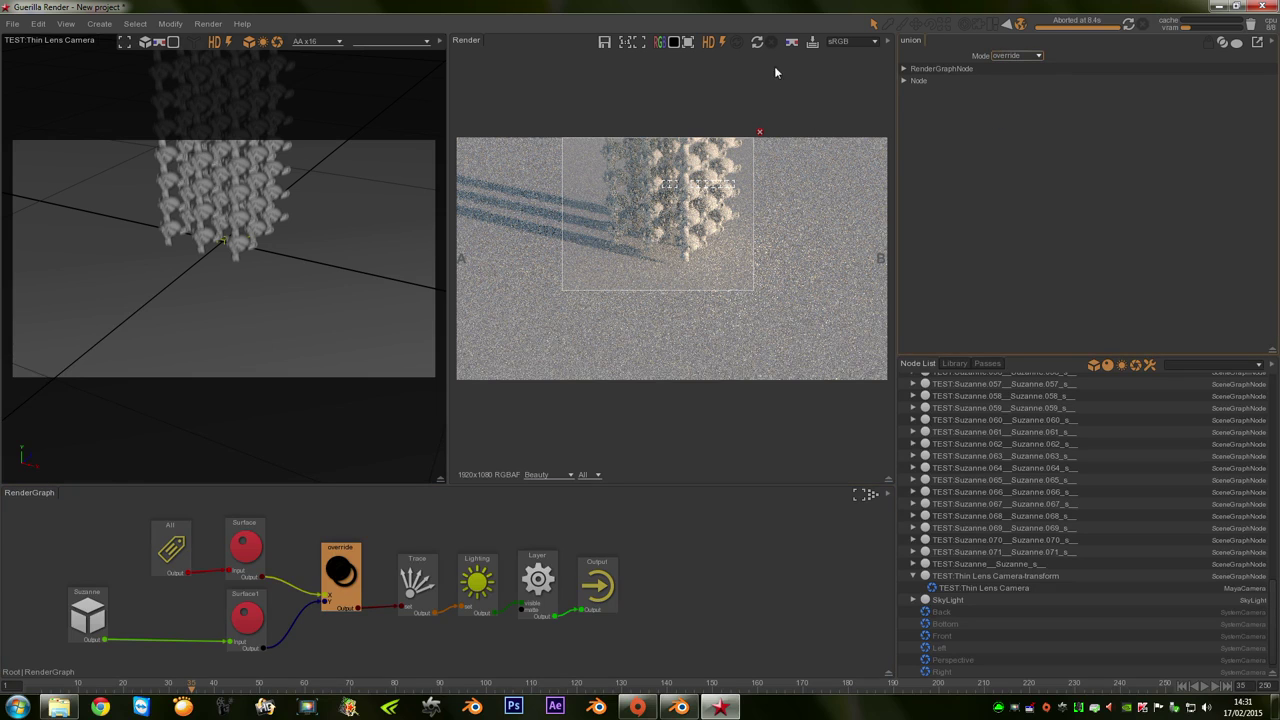
{"action": "left_click", "coordinate": [758, 44]}
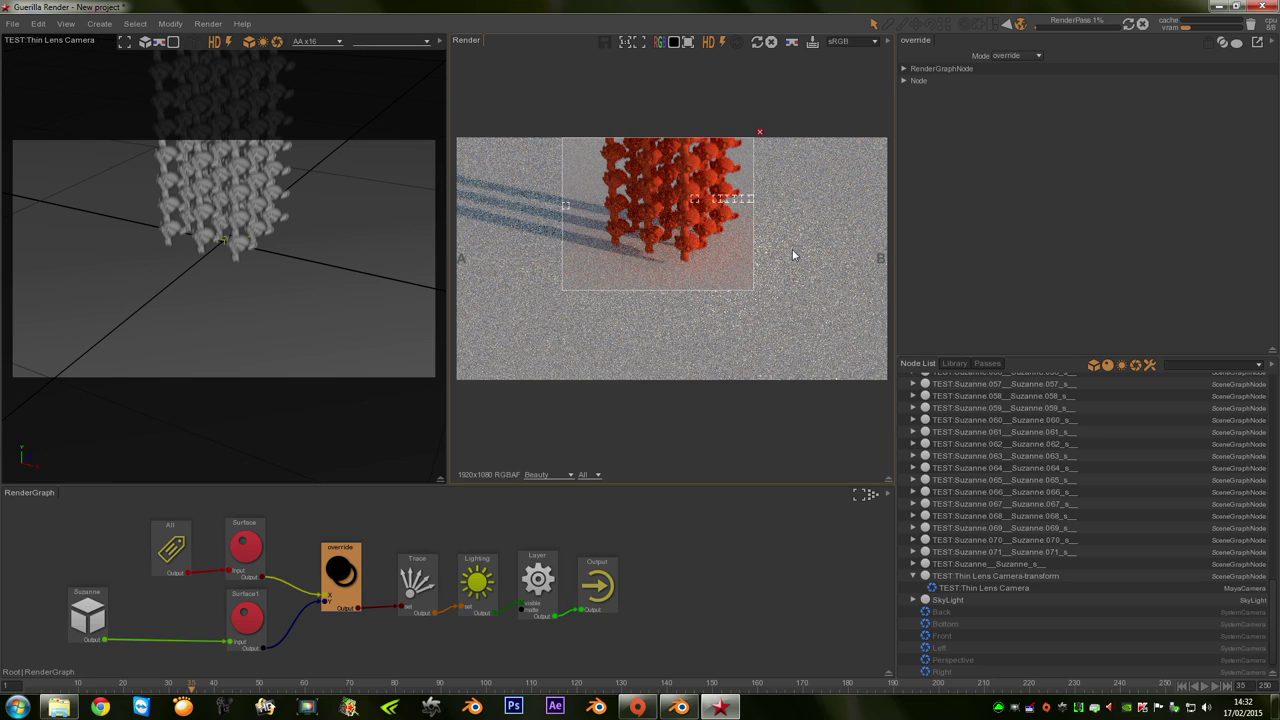
Set Surface1's Spec 1 to 1, restart the render, and stop it partway.
{"action": "left_click", "coordinate": [238, 634]}
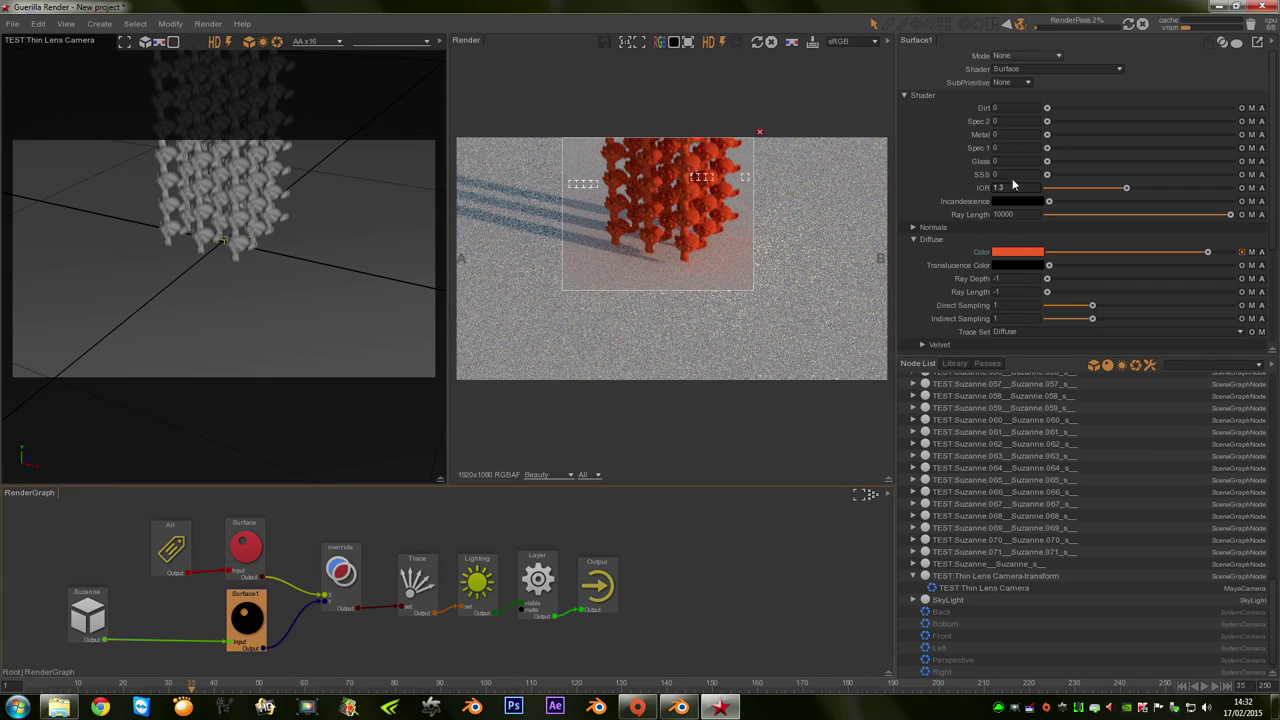
{"action": "left_click", "coordinate": [1006, 147]}
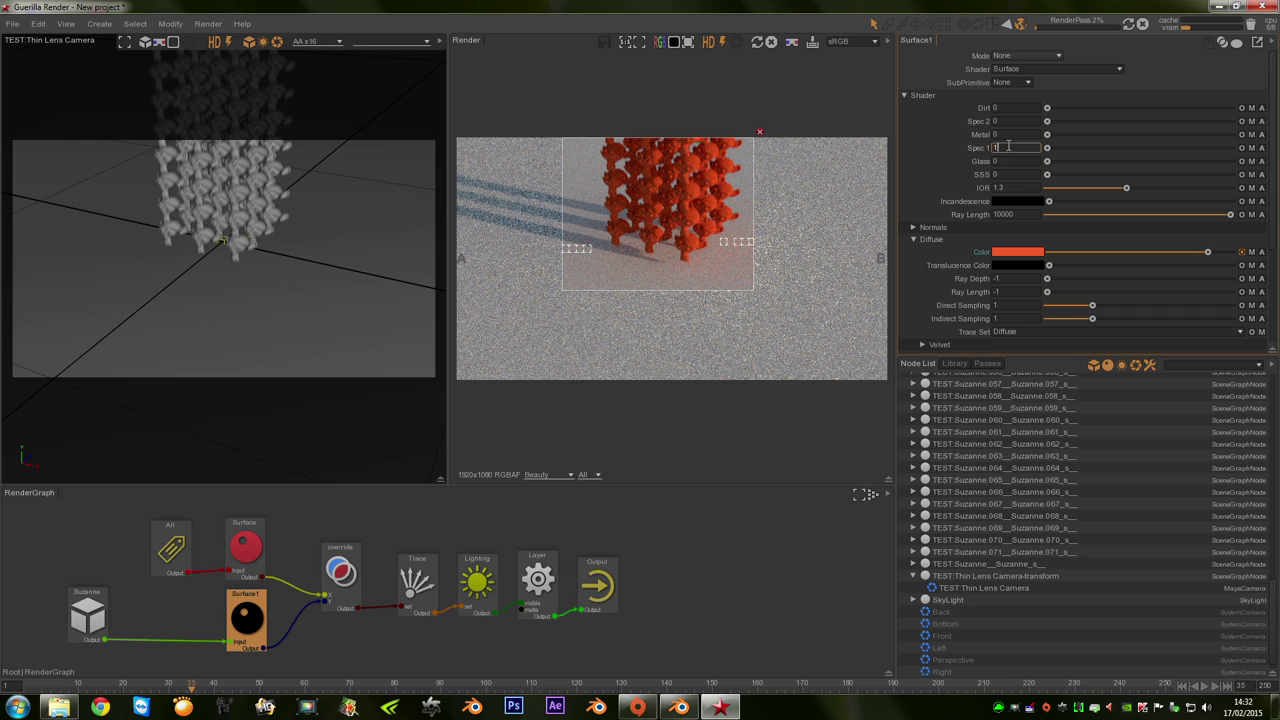
{"action": "type", "text": "1"}
{"action": "key", "text": "Return"}
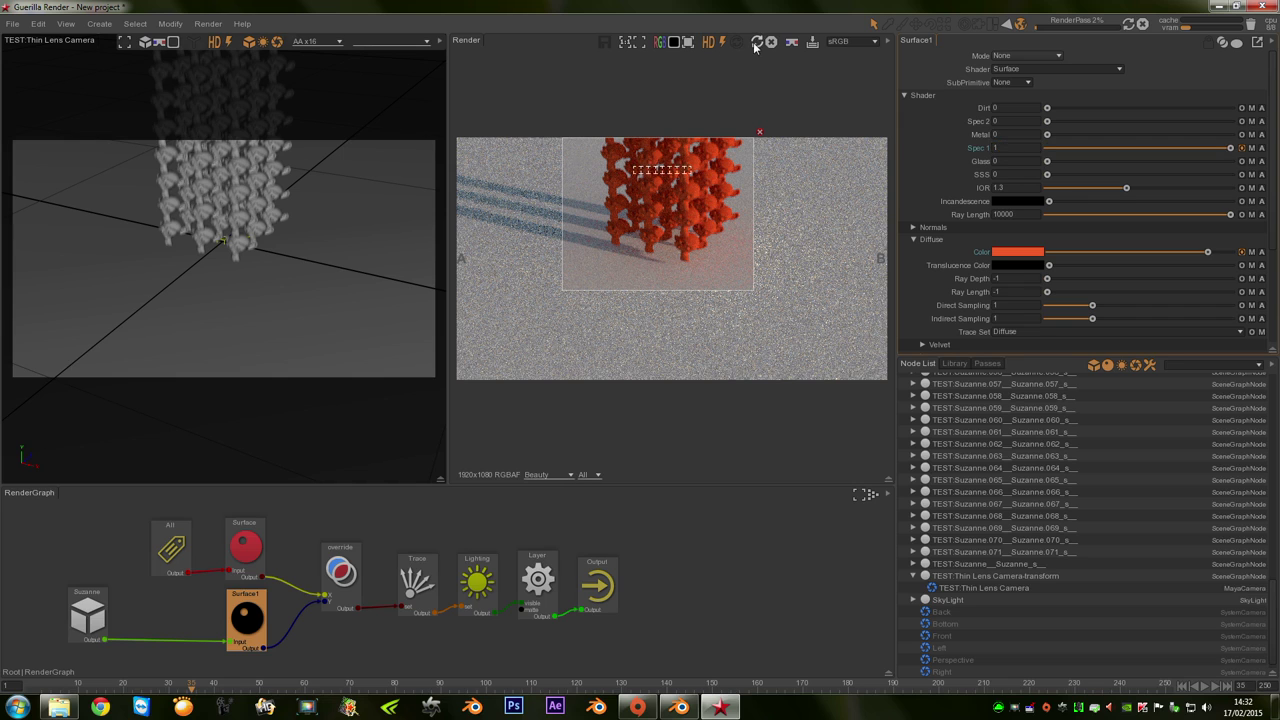
{"action": "left_click", "coordinate": [757, 42]}
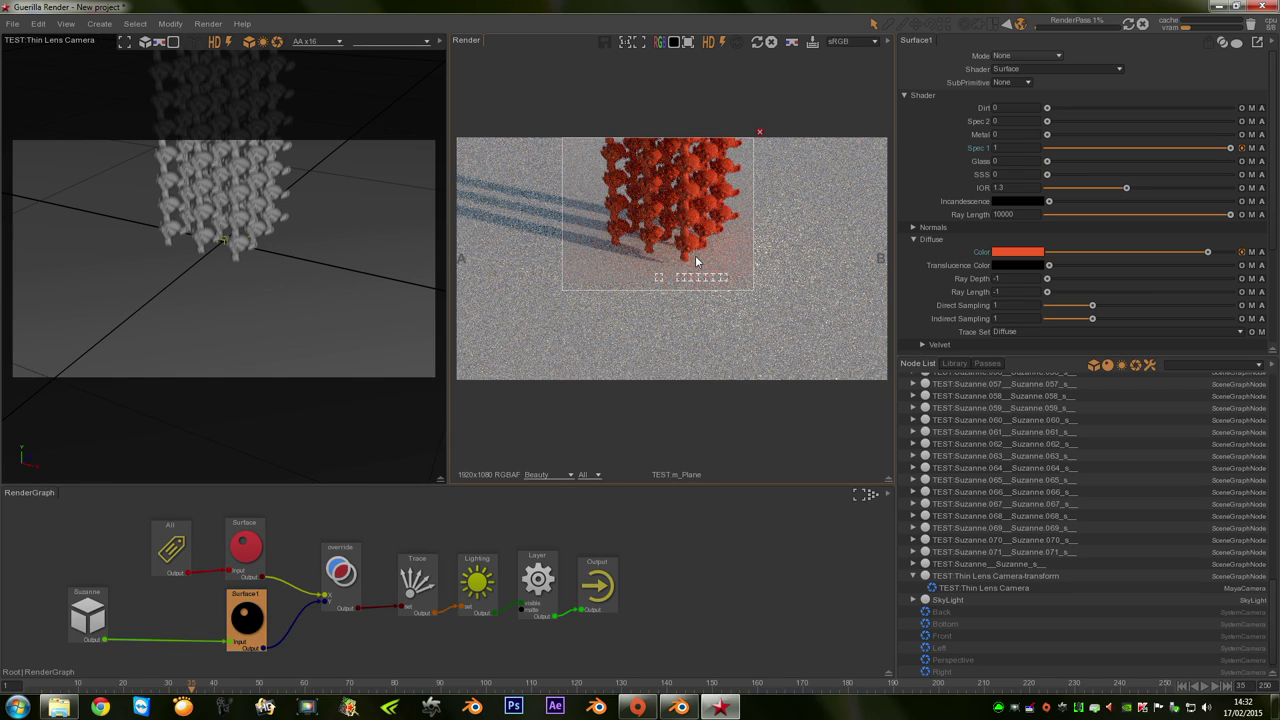
{"action": "left_click", "coordinate": [771, 43]}
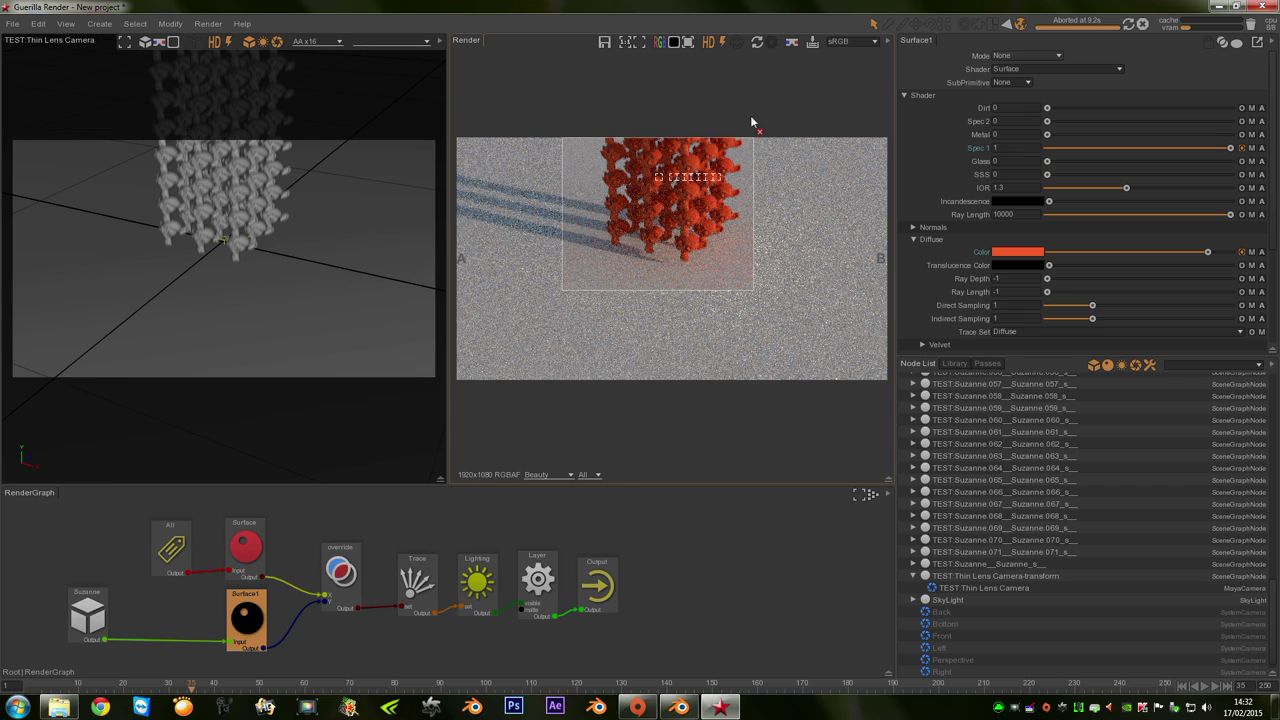
Clear the render region and give RenderPass 8×8 pixel sampling with 64 samples.
{"action": "left_click", "coordinate": [759, 131]}
{"action": "left_click", "coordinate": [989, 364]}
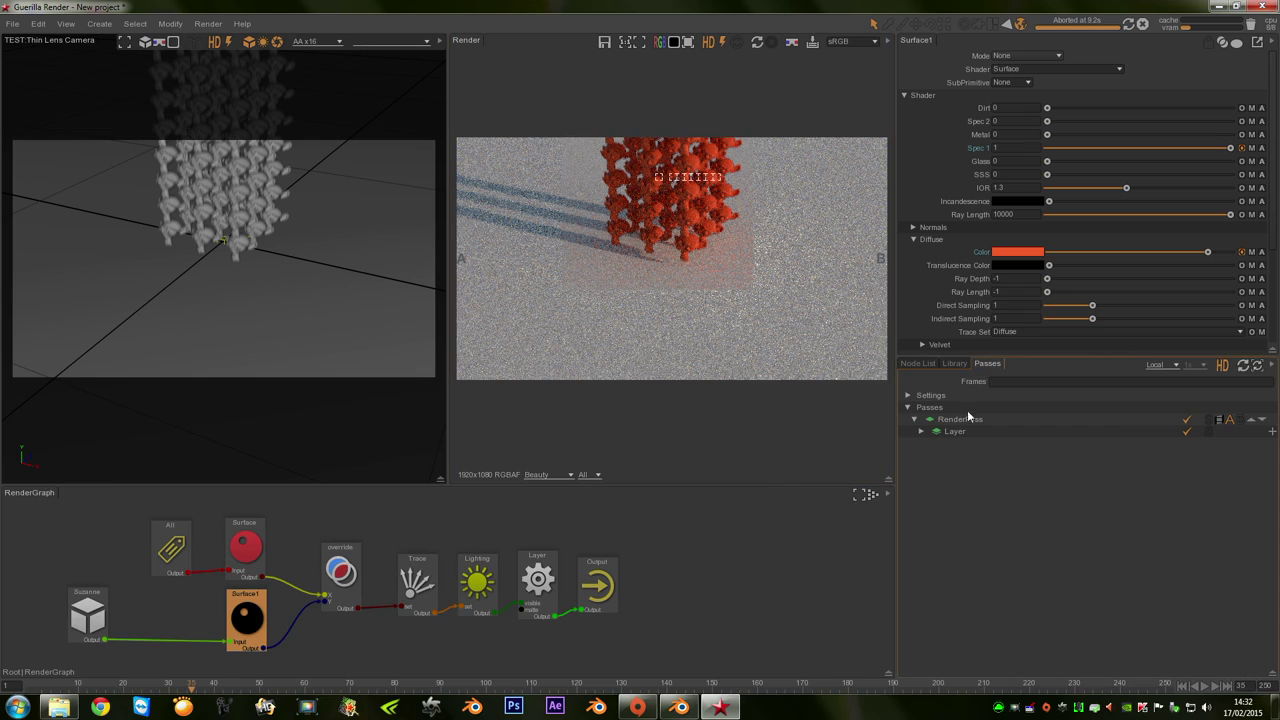
{"action": "left_click", "coordinate": [955, 432]}
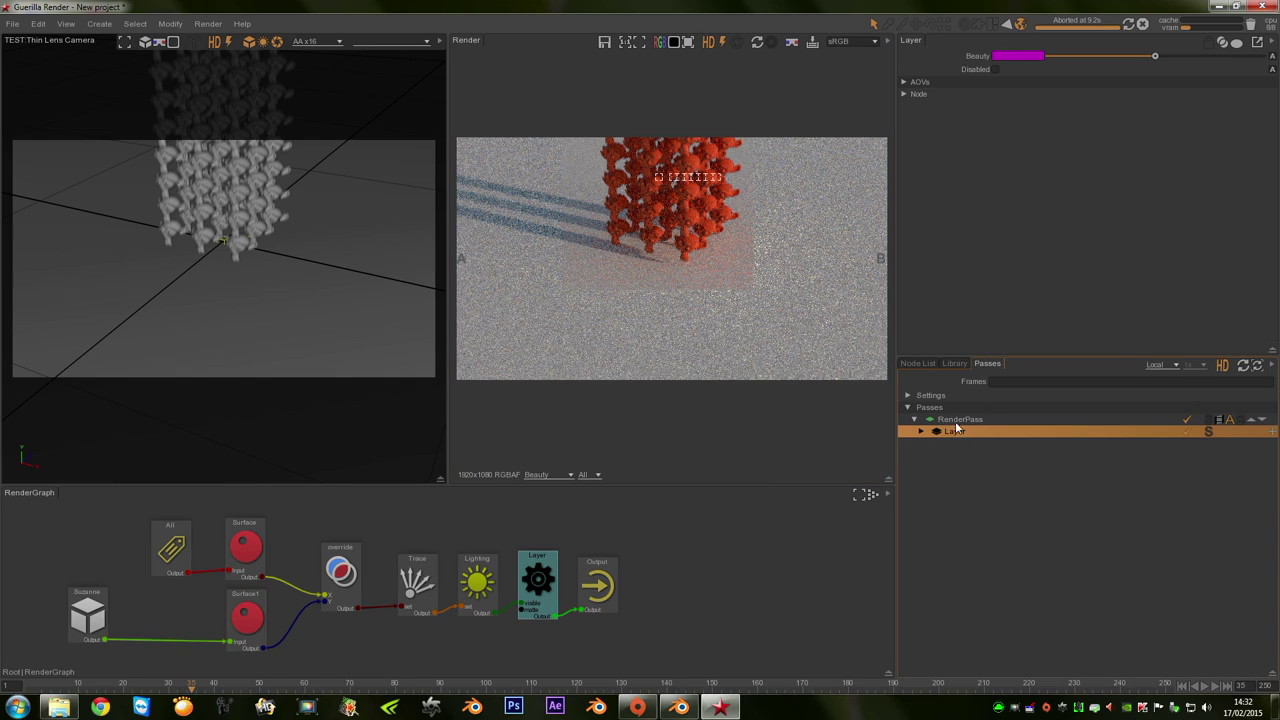
{"action": "left_click", "coordinate": [958, 420]}
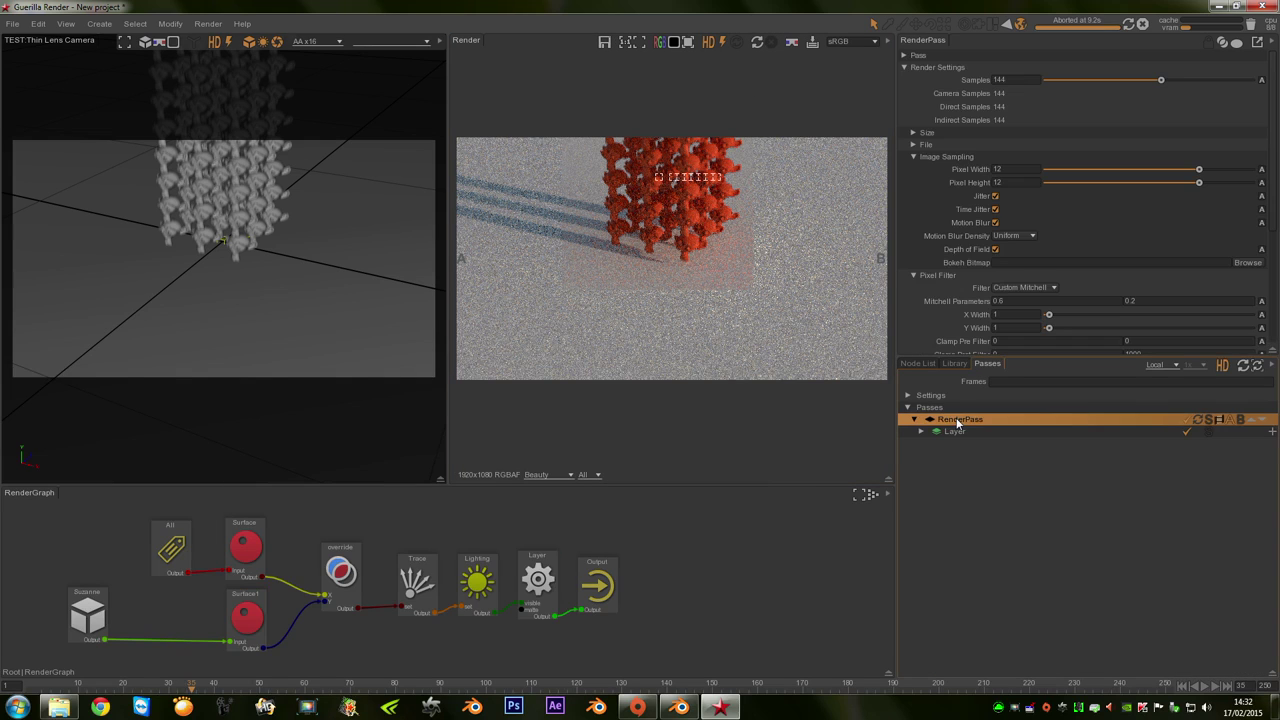
{"action": "double_click", "coordinate": [1012, 169]}
{"action": "type", "text": "8"}
{"action": "key", "text": "Return"}
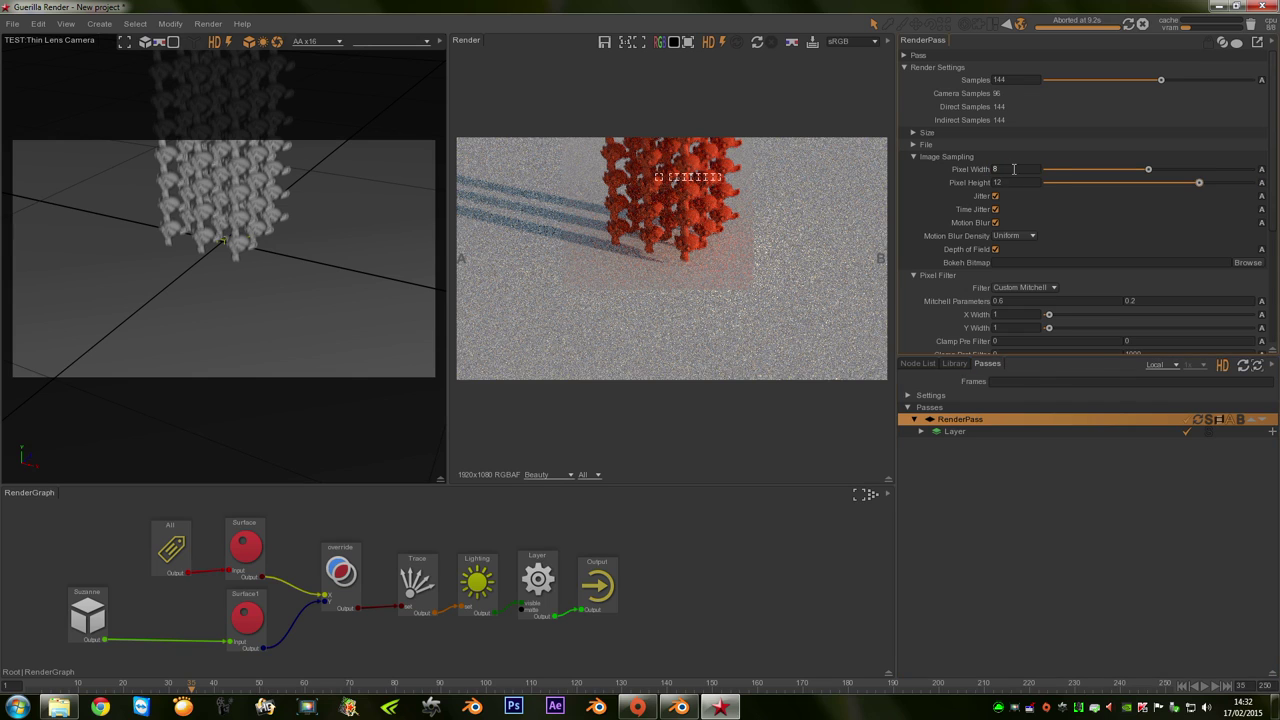
{"action": "key", "text": "Tab"}
{"action": "type", "text": "8"}
{"action": "key", "text": "Return"}
{"action": "double_click", "coordinate": [1028, 79]}
{"action": "type", "text": "64"}
{"action": "key", "text": "Return"}
Turn off Use Project Settings and set the RenderPass output size to 960 × 540.
{"action": "left_click", "coordinate": [925, 68]}
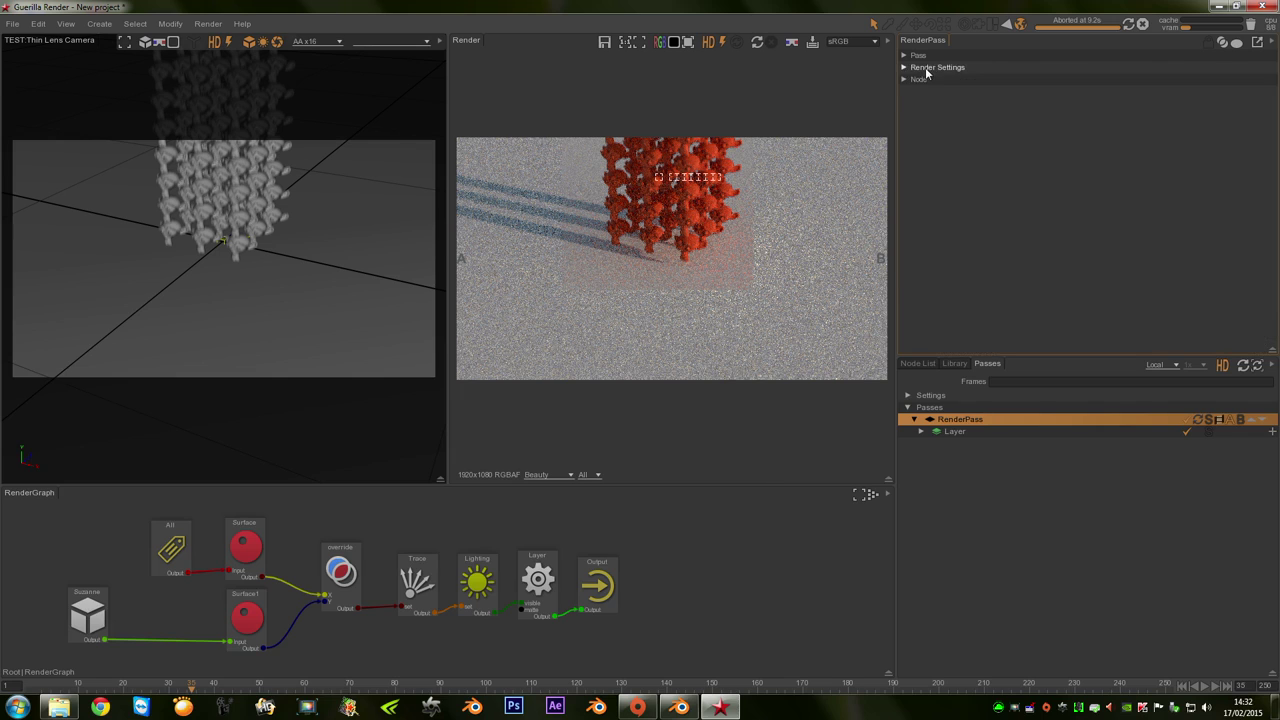
{"action": "left_click", "coordinate": [925, 68]}
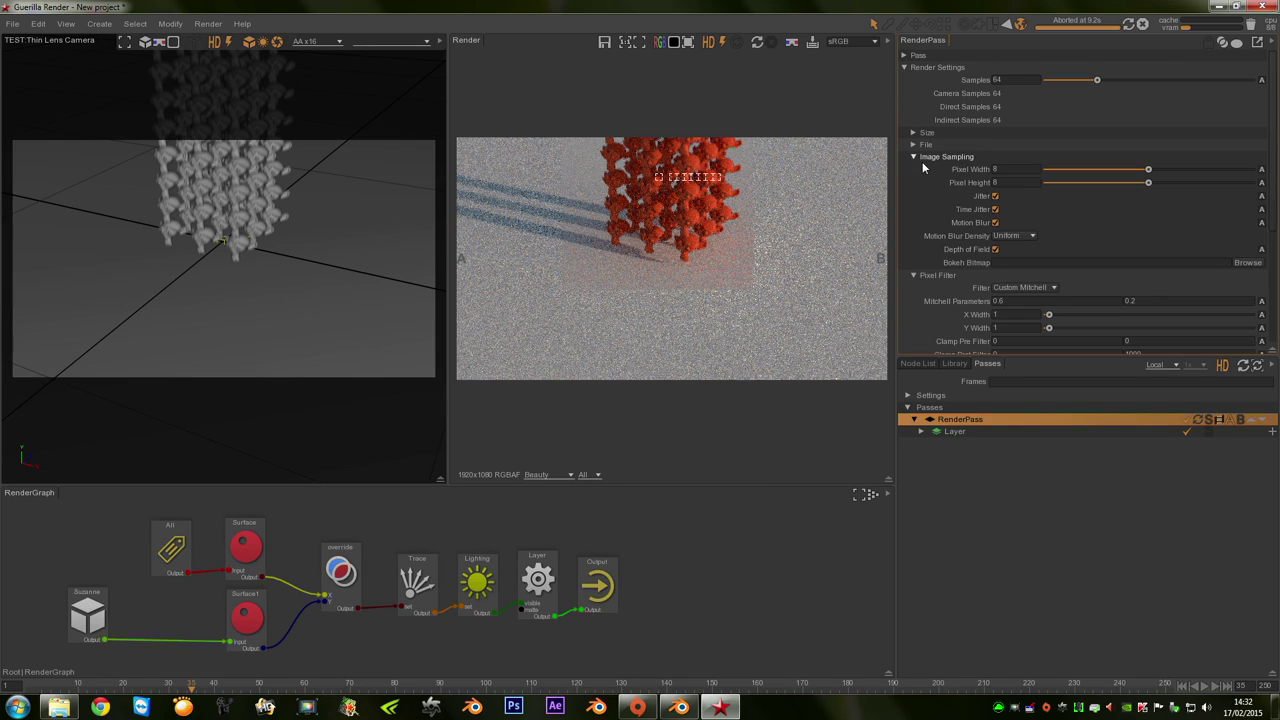
{"action": "left_click", "coordinate": [922, 168]}
{"action": "left_click", "coordinate": [913, 168]}
{"action": "left_click", "coordinate": [913, 180]}
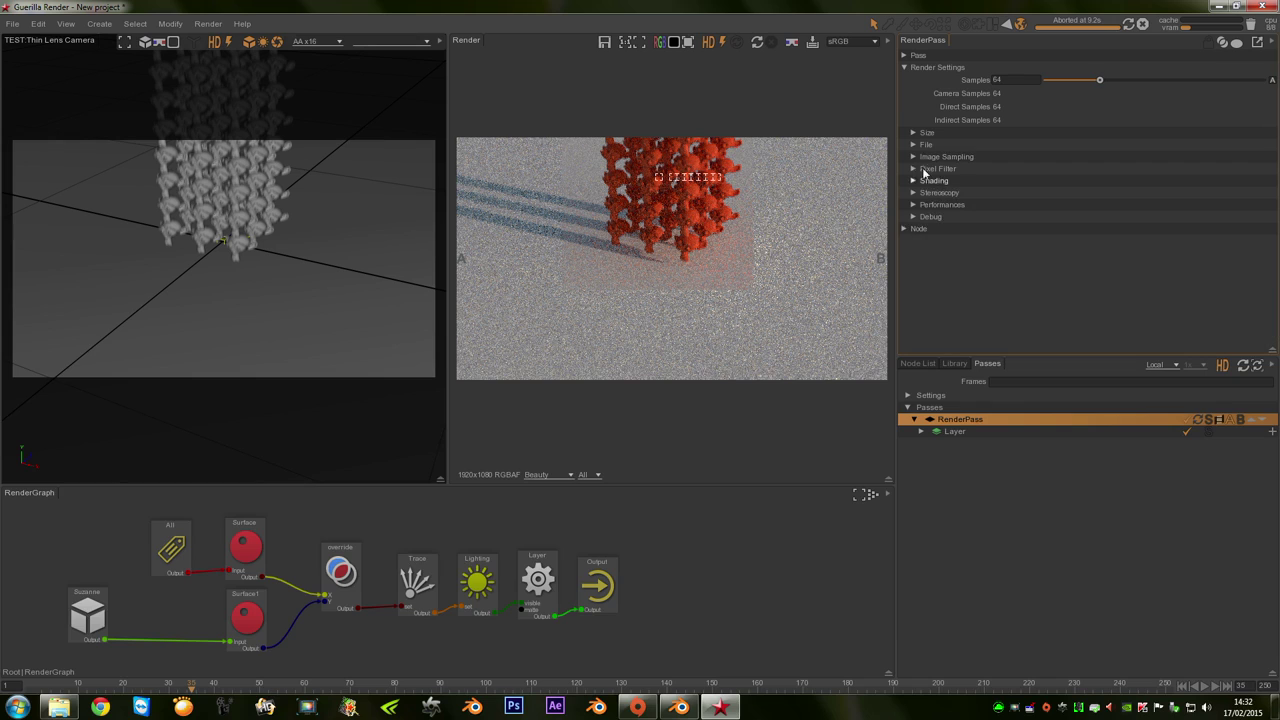
{"action": "left_click", "coordinate": [913, 132]}
{"action": "left_click", "coordinate": [998, 146]}
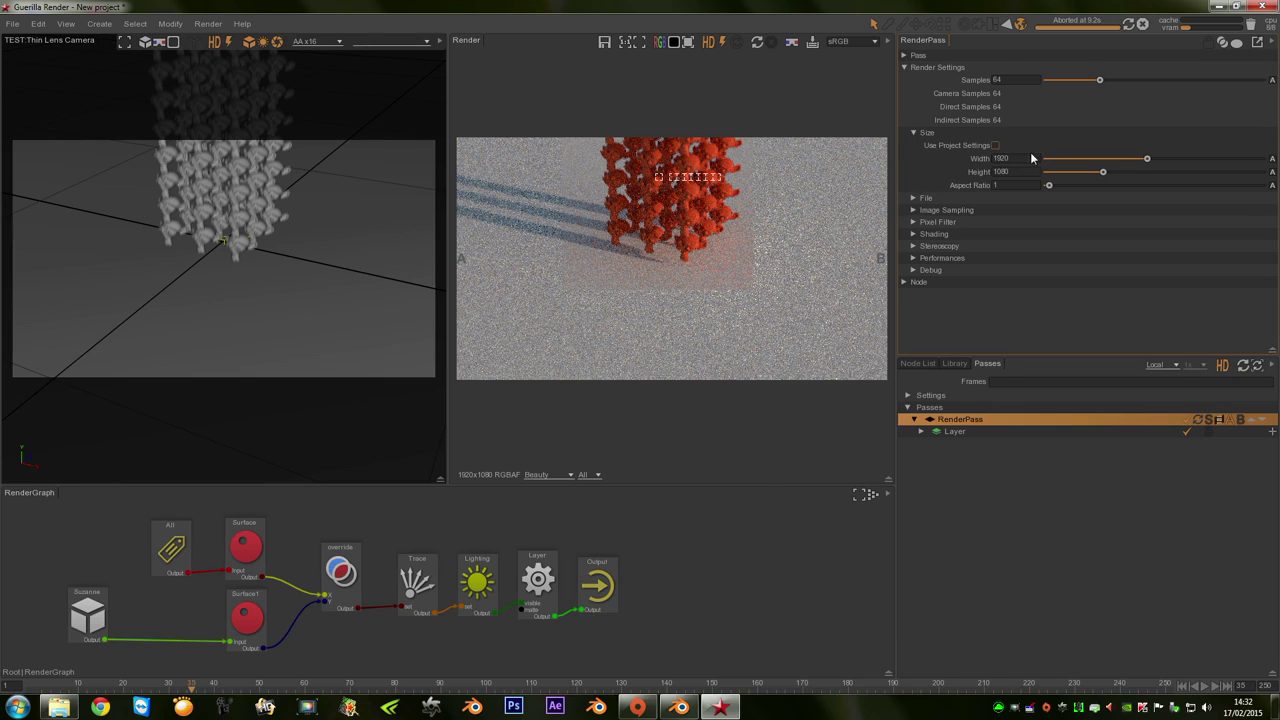
{"action": "left_click", "coordinate": [1031, 157]}
{"action": "type", "text": "2"}
{"action": "key", "text": "Return"}
{"action": "left_click", "coordinate": [1028, 172]}
{"action": "type", "text": "2"}
{"action": "key", "text": "Return"}
{"action": "left_click", "coordinate": [1122, 488]}
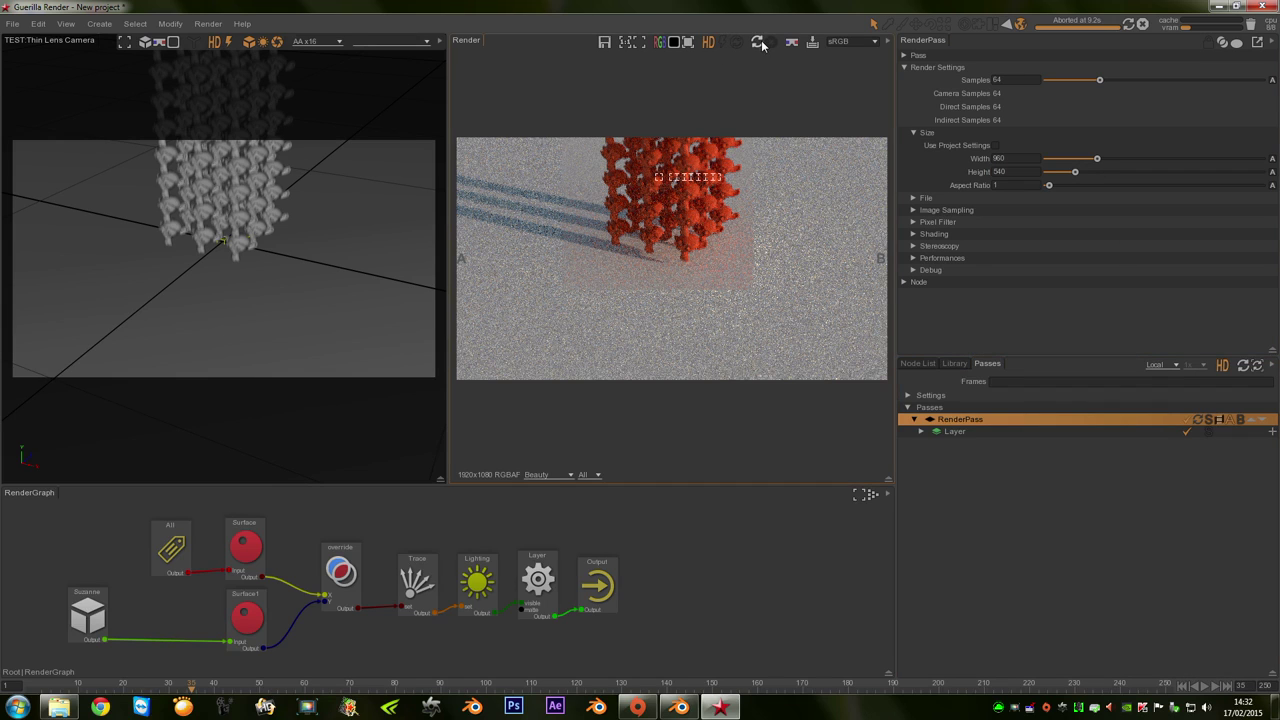
Advance to a frame with spread-out heads, run a maximized test render, and abort it partway.
{"action": "left_click_drag", "start_coordinate": [192, 686], "coordinate": [376, 688]}
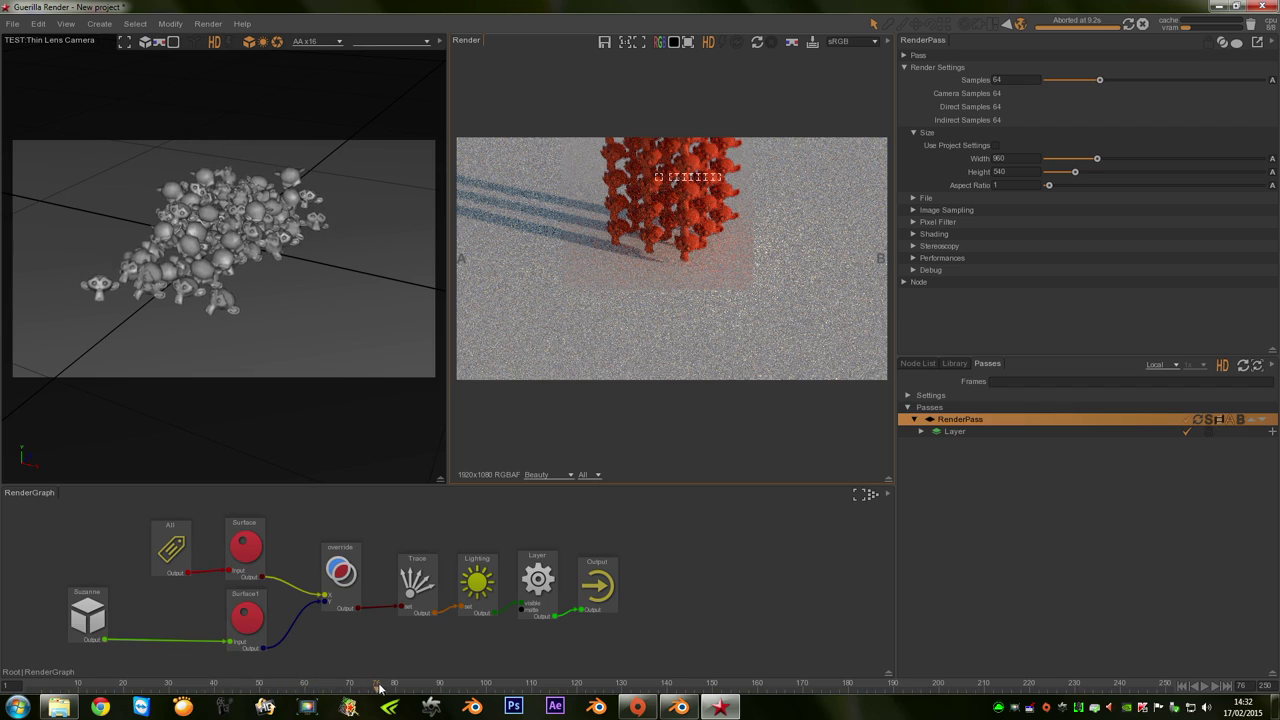
{"action": "left_click", "coordinate": [757, 42]}
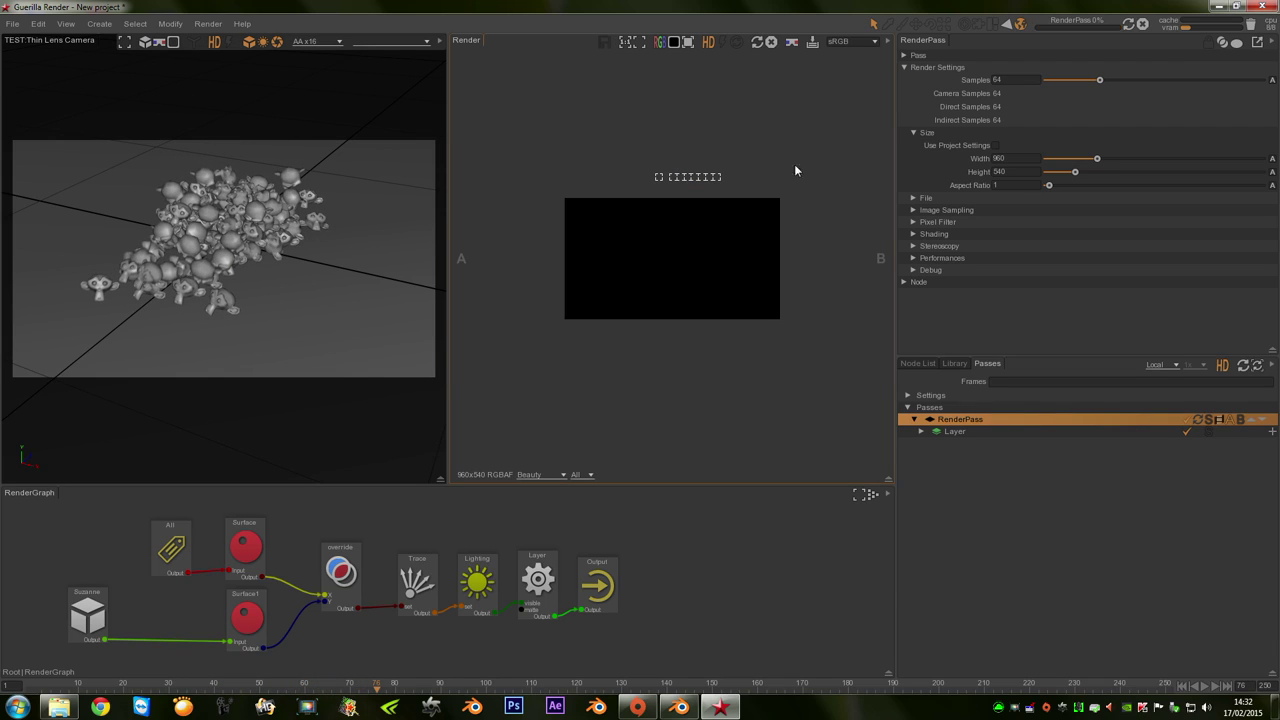
{"action": "left_click", "coordinate": [625, 43]}
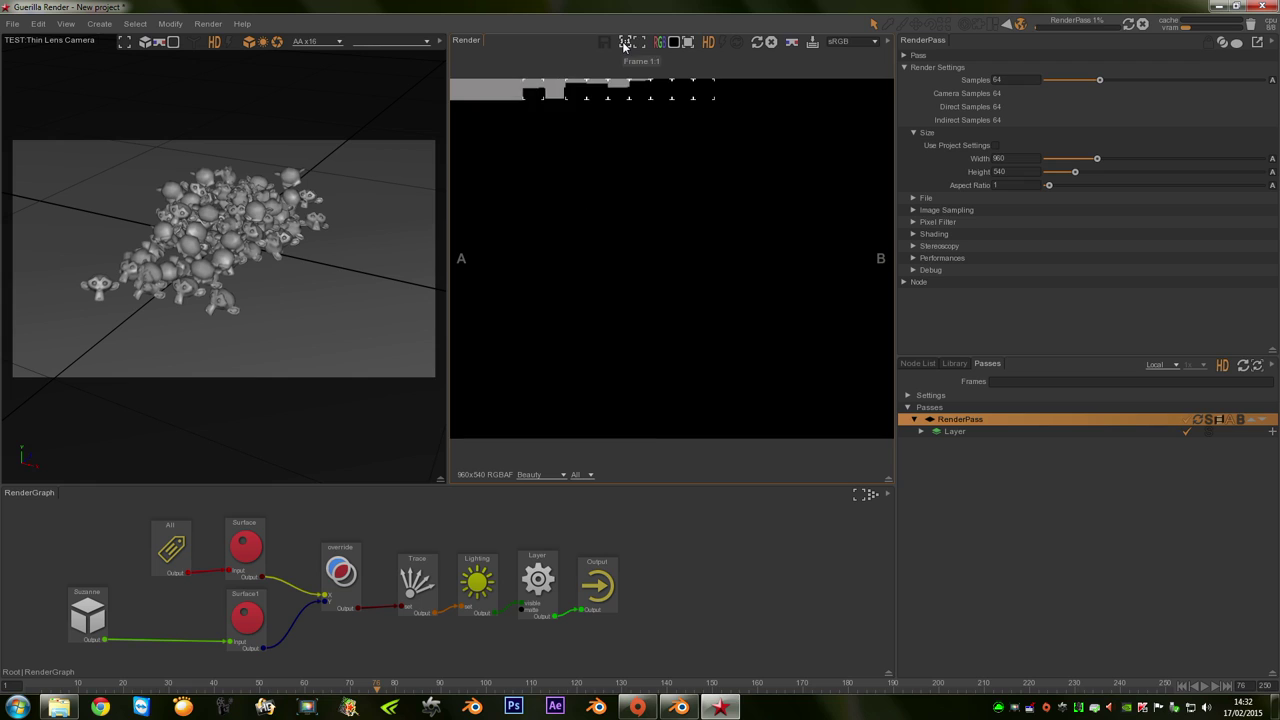
{"action": "key", "text": "space"}
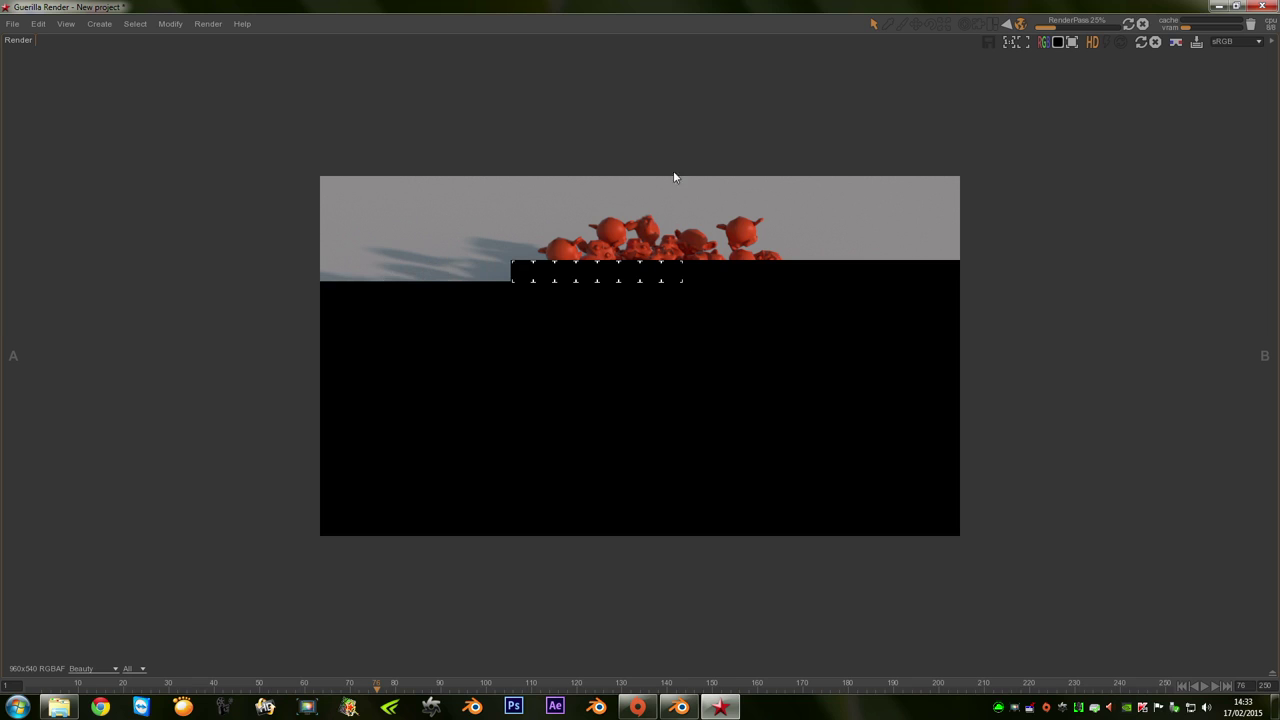
{"action": "left_click", "coordinate": [1143, 24]}
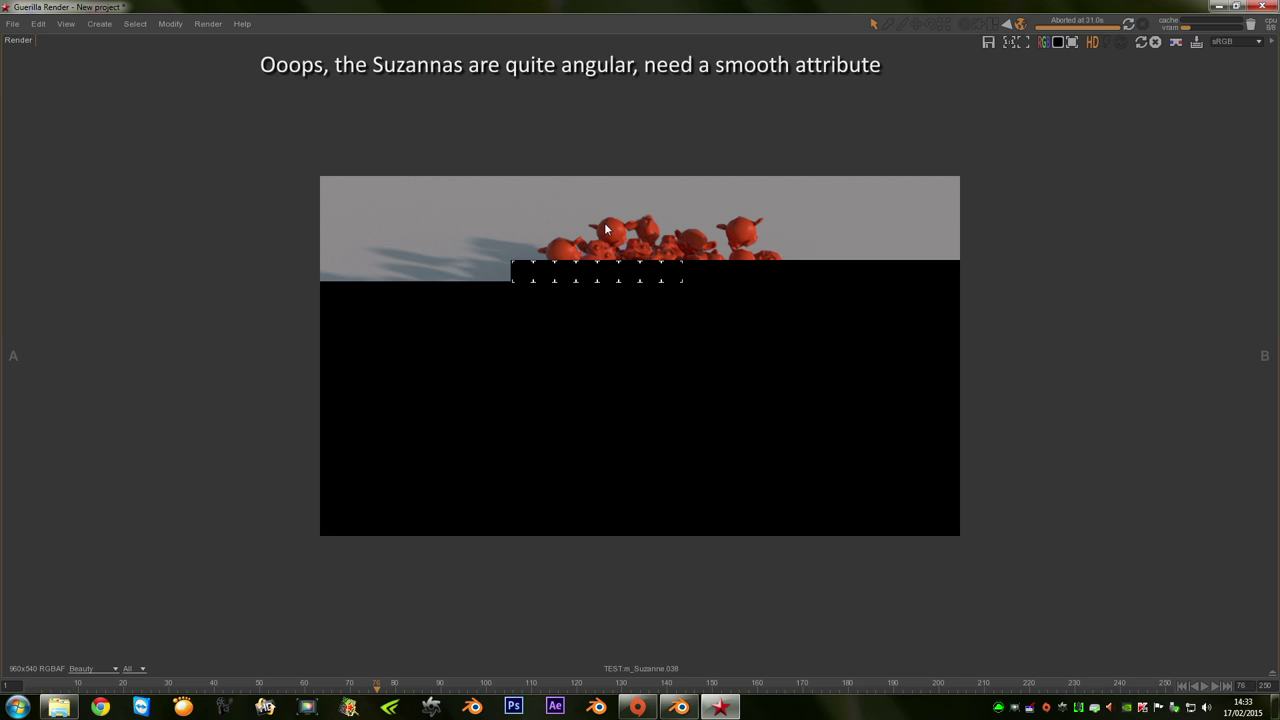
{"action": "key", "text": "space"}
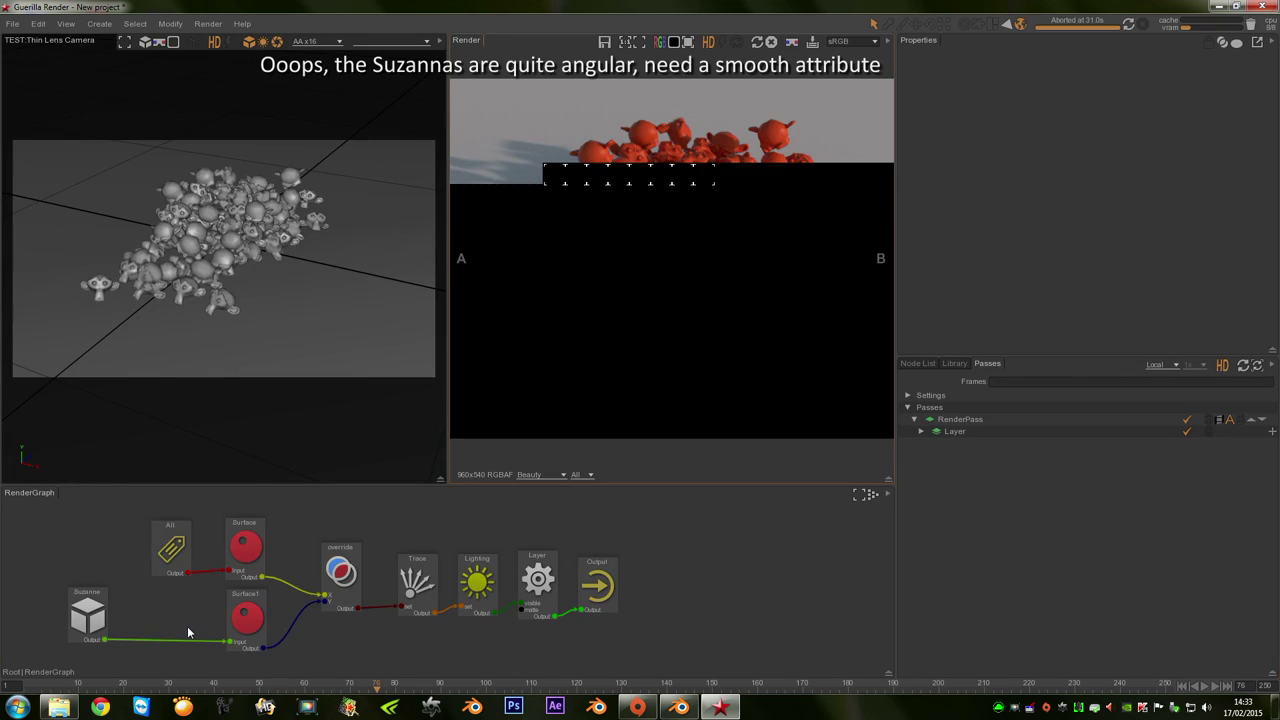
Insert an Attributes node between Suzanne and Surface1 with Subdivision Level 2.
{"action": "key", "text": "Tab"}
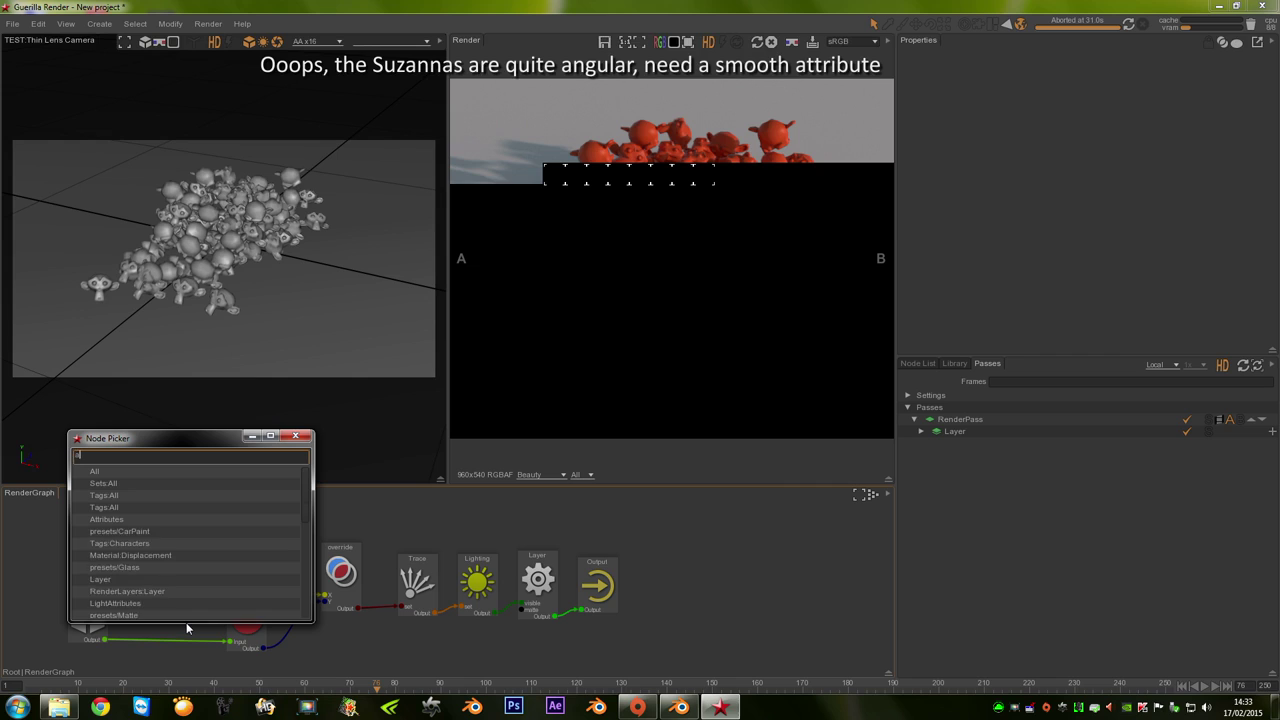
{"action": "type", "text": "attr"}
{"action": "key", "text": "Return"}
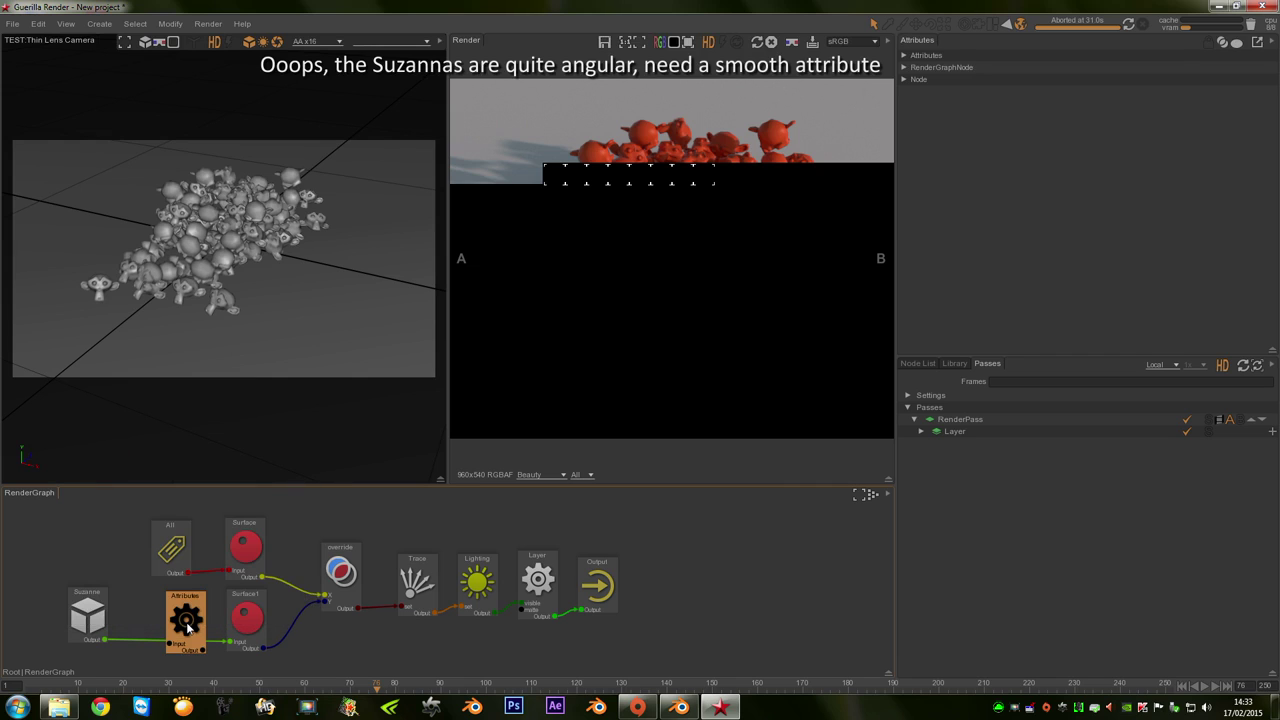
{"action": "mouse_move", "coordinate": [186, 628]}
{"action": "left_mouse_down"}
{"action": "mouse_move", "coordinate": [145, 628]}
{"action": "mouse_move", "coordinate": [160, 605]}
{"action": "left_mouse_up"}
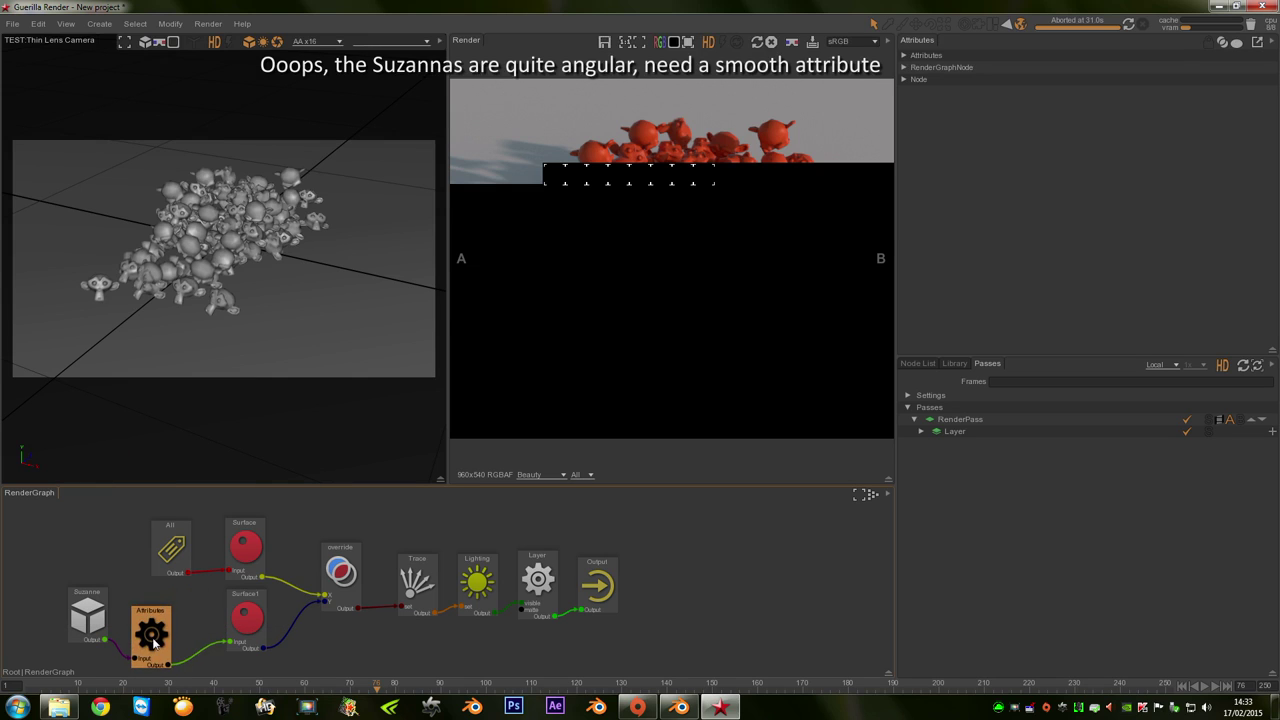
{"action": "left_click", "coordinate": [921, 57]}
{"action": "left_click", "coordinate": [939, 91]}
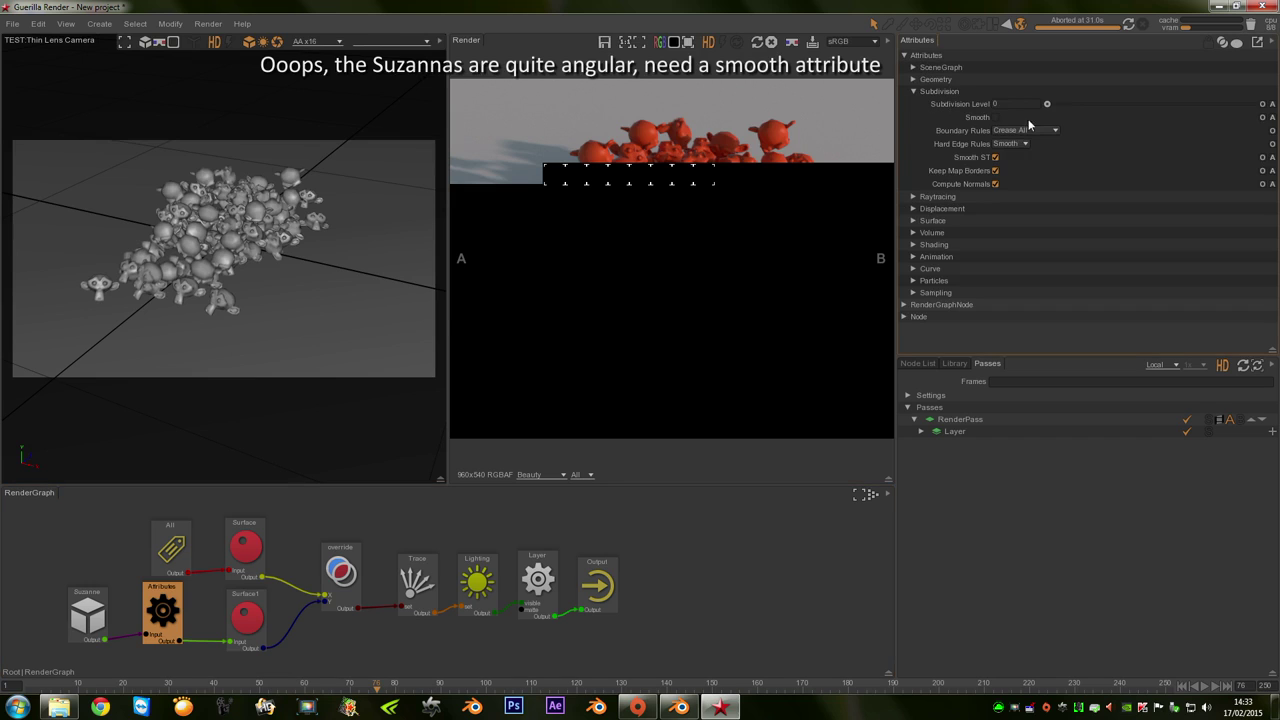
{"action": "left_click", "coordinate": [1016, 104]}
{"action": "type", "text": "2"}
{"action": "key", "text": "Return"}
Test the subdivision in a region render, enable Smooth, then start a full-frame re-render.
{"action": "left_click_drag", "start_coordinate": [612, 97], "coordinate": [823, 157]}
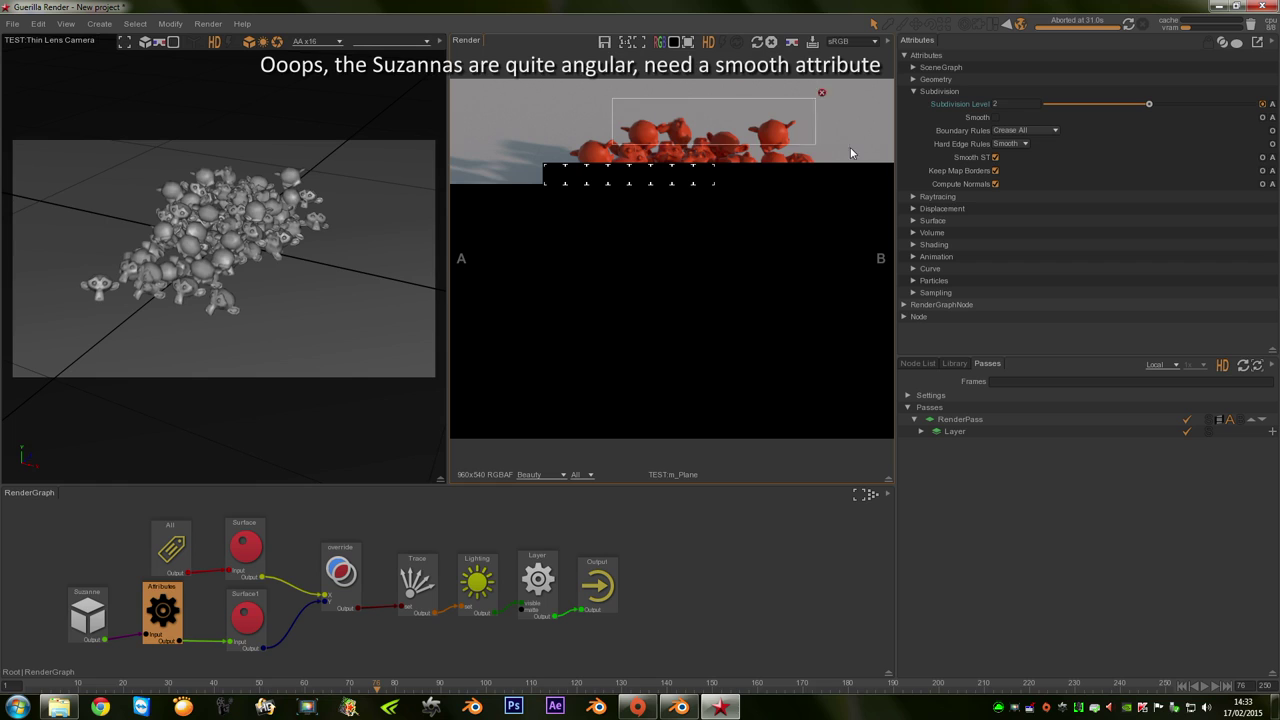
{"action": "left_click", "coordinate": [759, 46]}
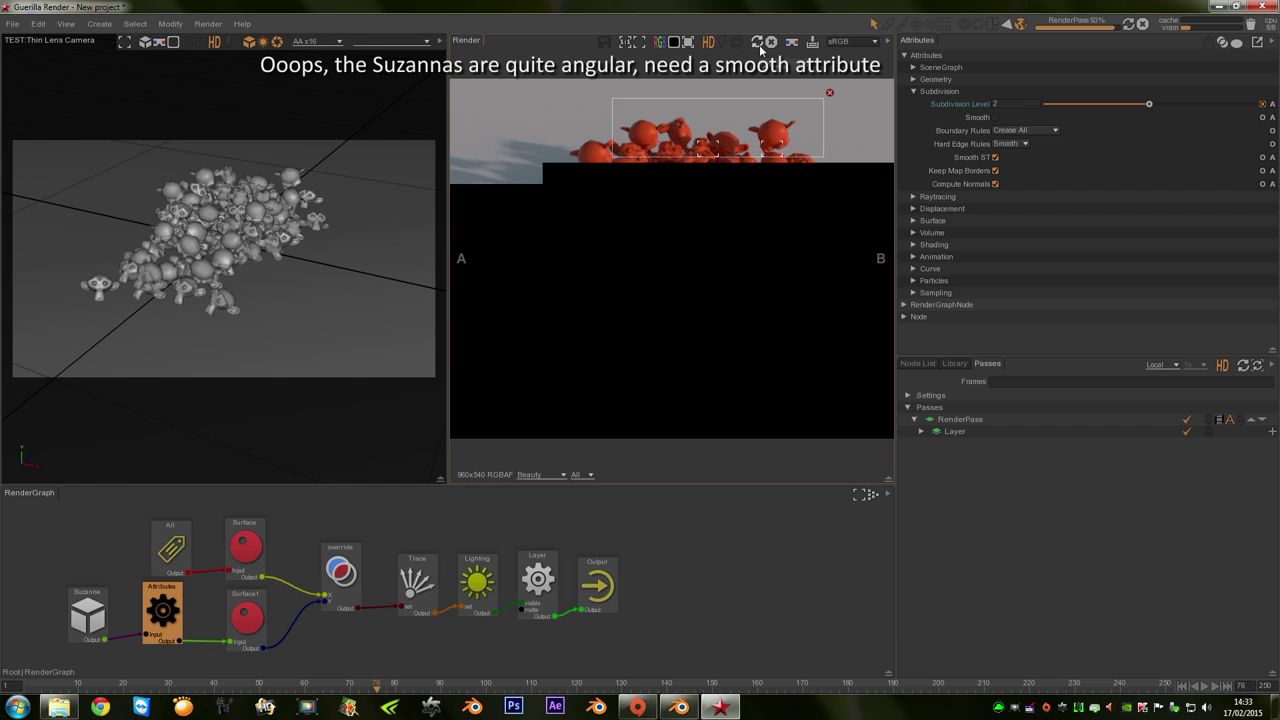
{"action": "left_click", "coordinate": [995, 117]}
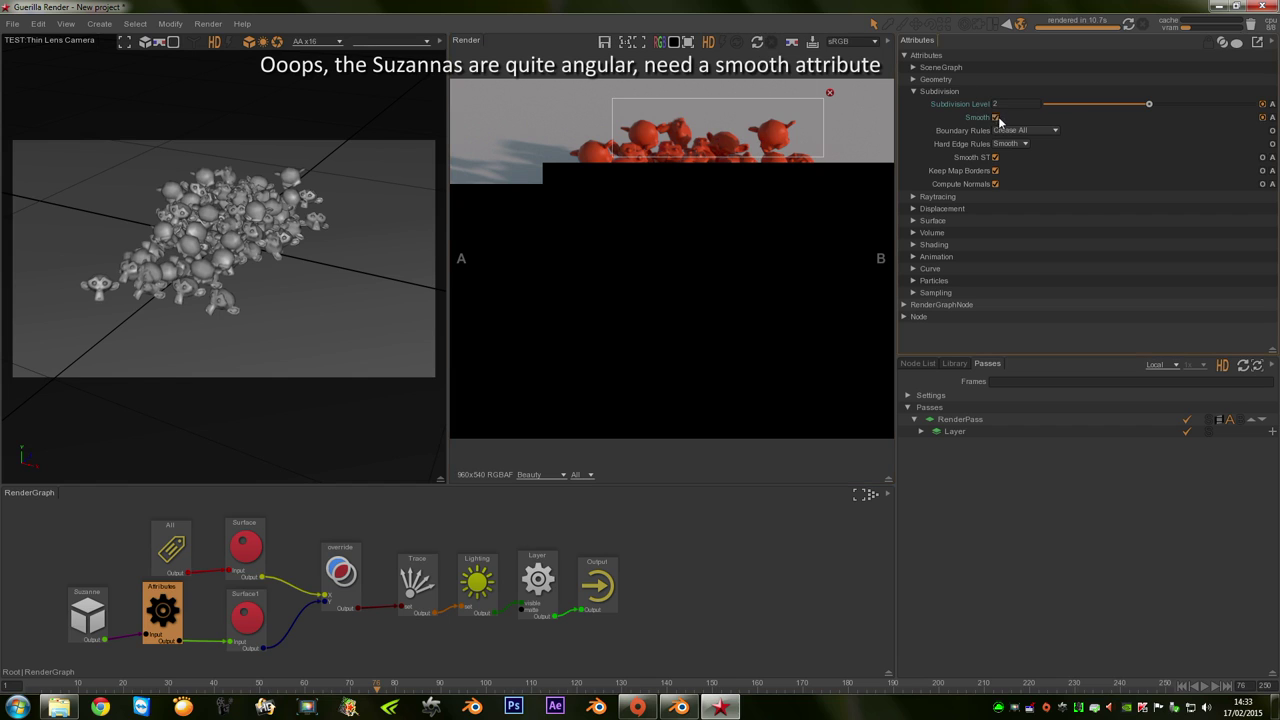
{"action": "left_click", "coordinate": [757, 41]}
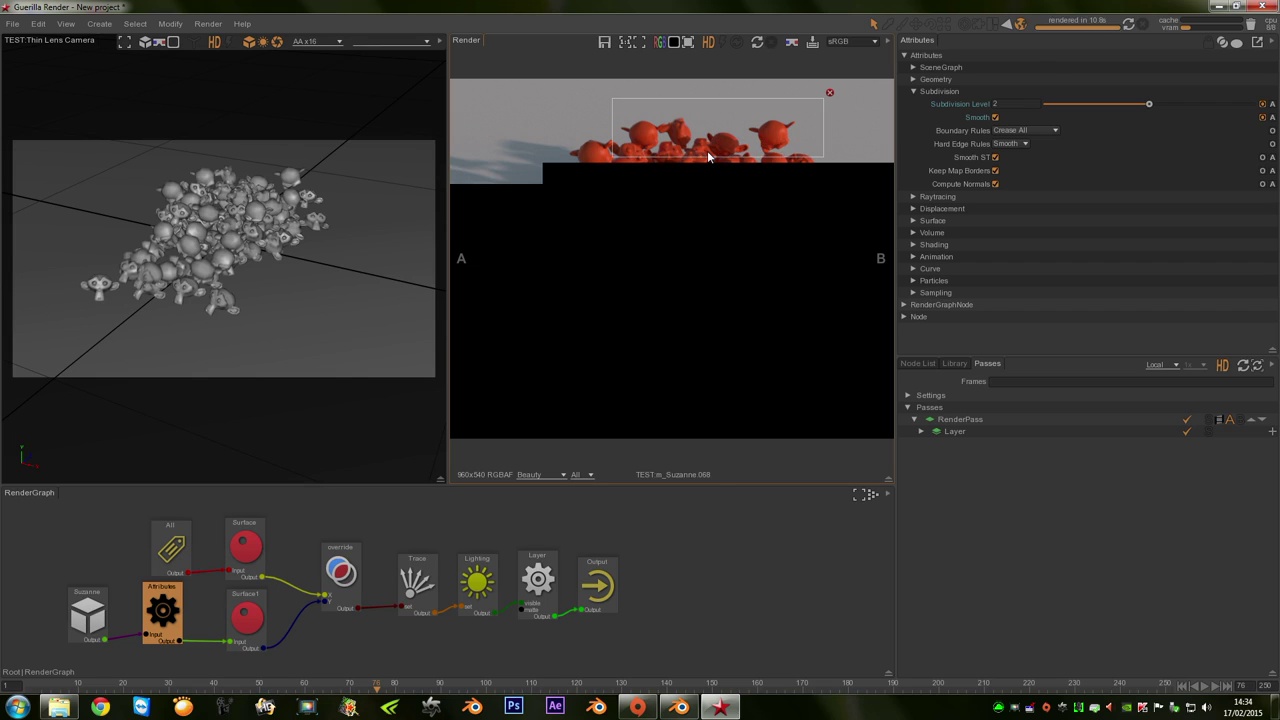
{"action": "left_click", "coordinate": [829, 92]}
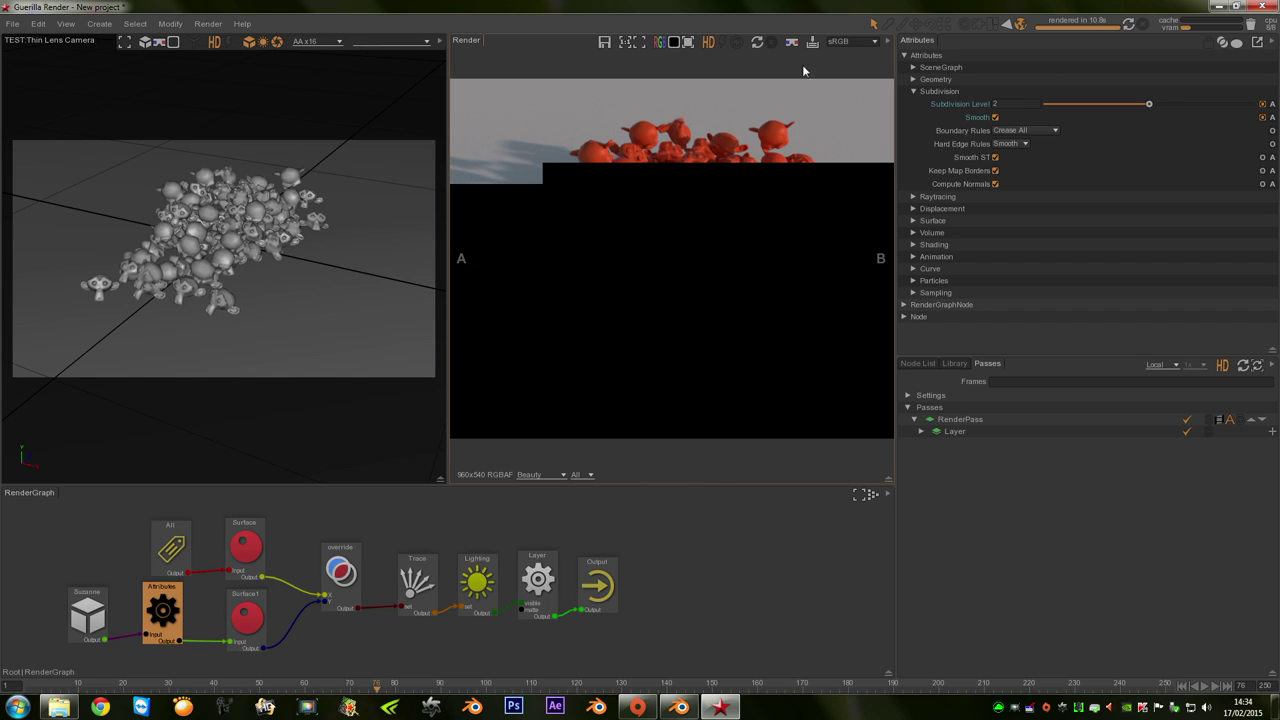
{"action": "left_click", "coordinate": [757, 41]}
Deselect the Attributes node and maximize the Render view to watch the full-frame render.
{"action": "left_click", "coordinate": [716, 258]}
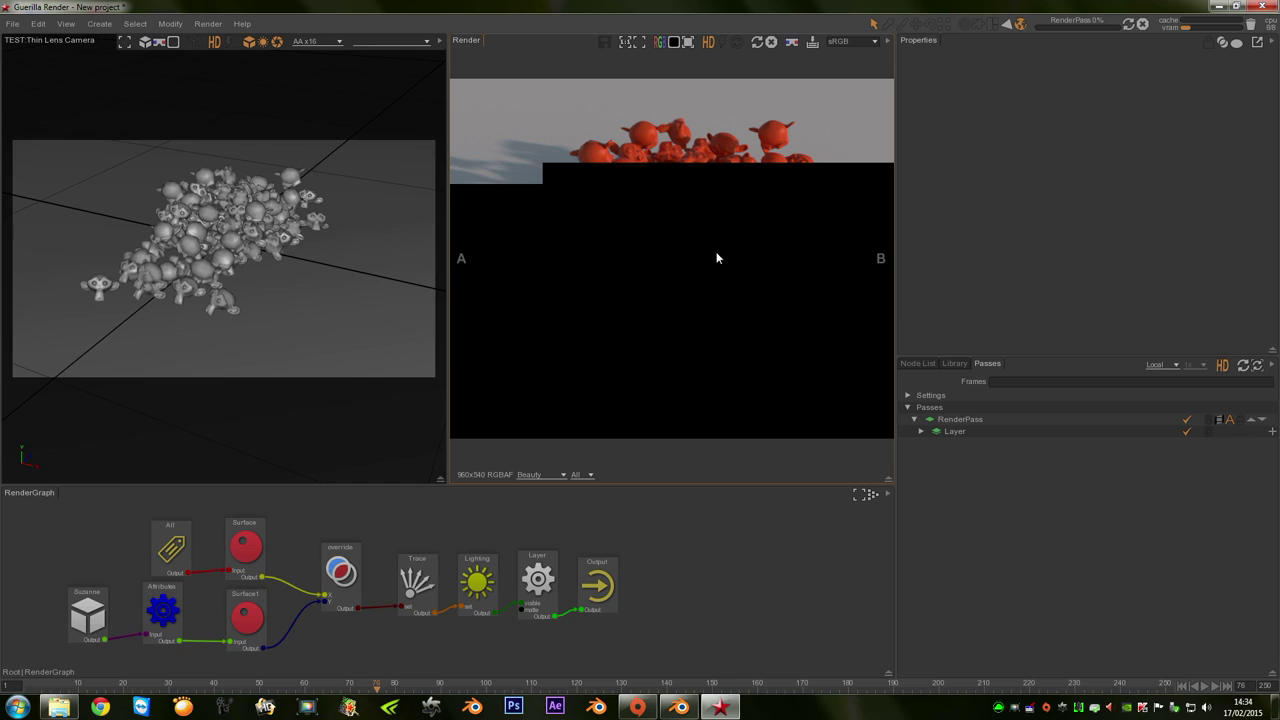
{"action": "key", "text": "space"}
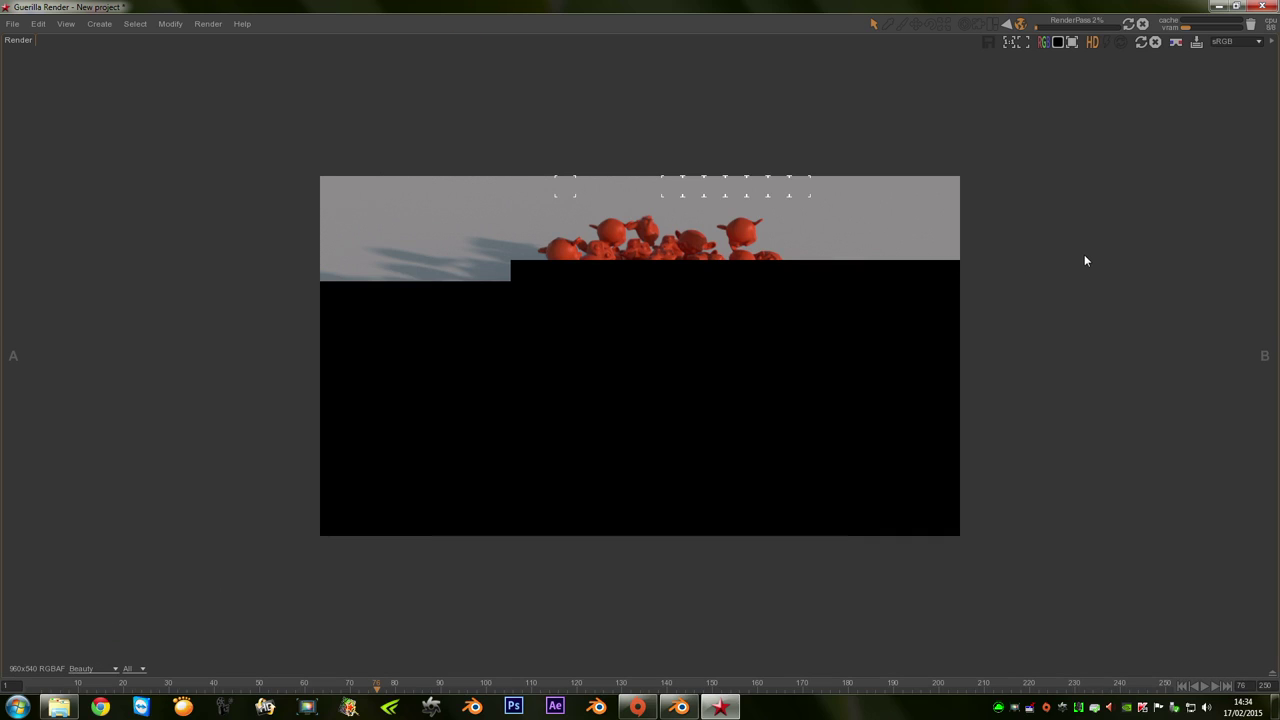